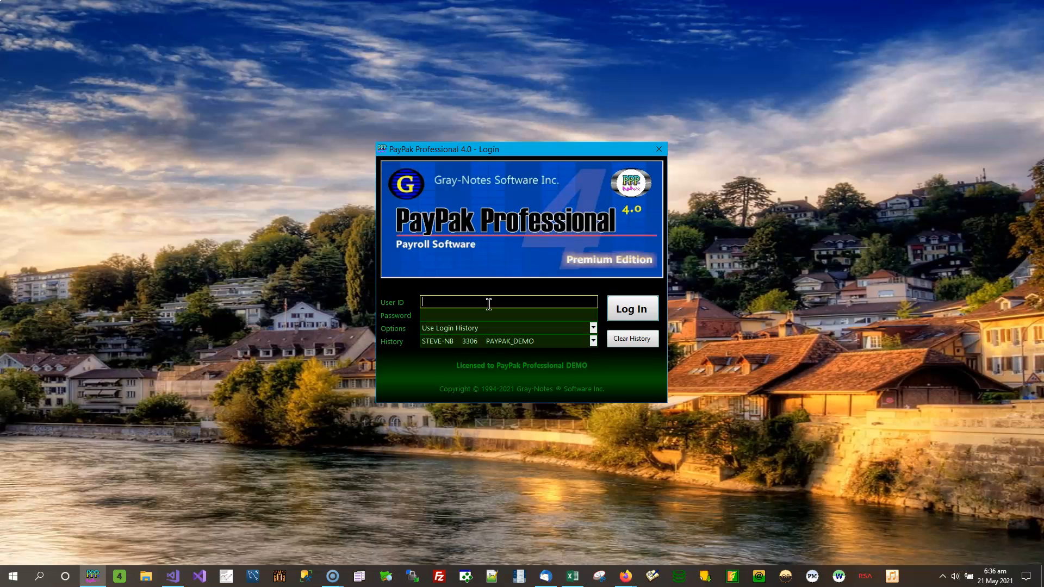
# Log in to the demo payroll database with the admin user ID and password, then show the Admin tools
pyautogui.write('sa')
pyautogui.press('Tab')
pyautogui.write('****')
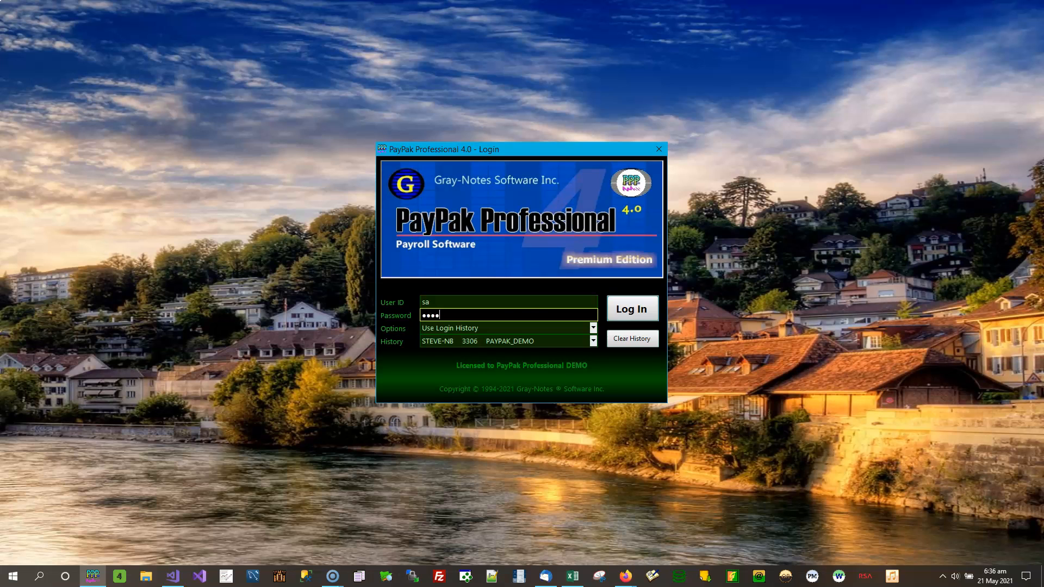
pyautogui.click(633, 307)
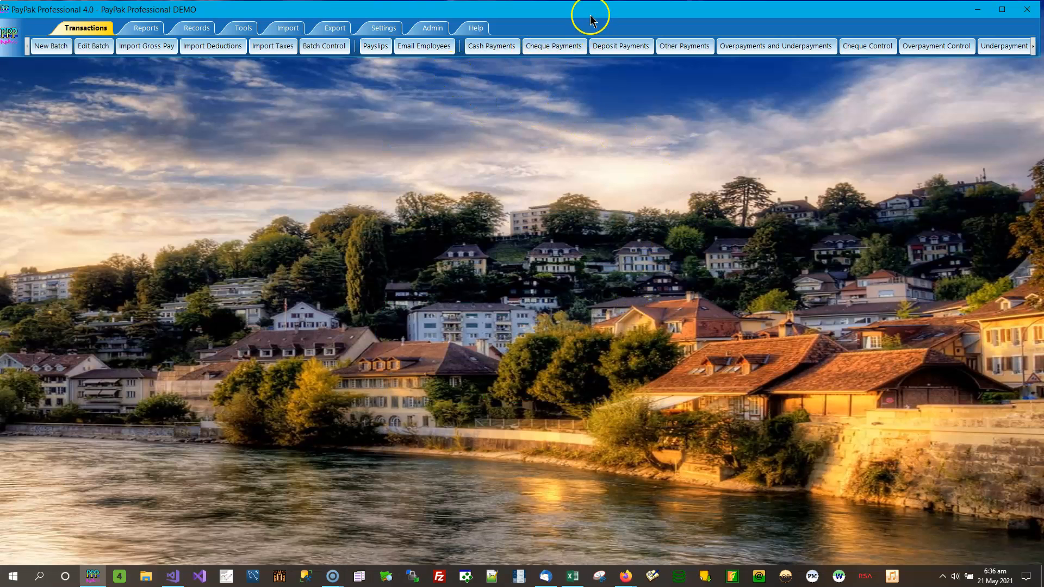
pyautogui.click(427, 29)
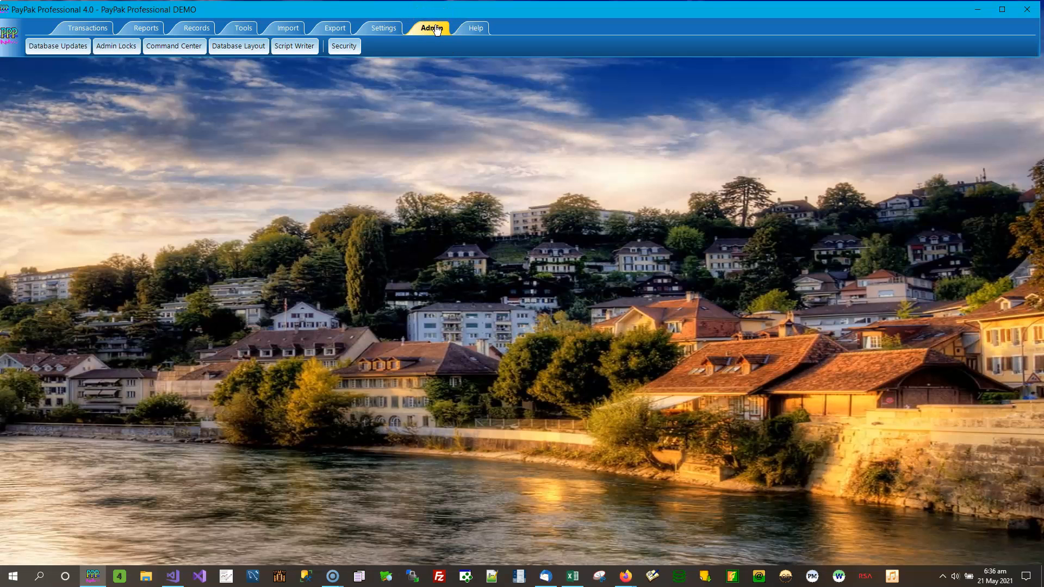
# Open Security from the Admin ribbon and go to its Report Access page
pyautogui.click(351, 50)
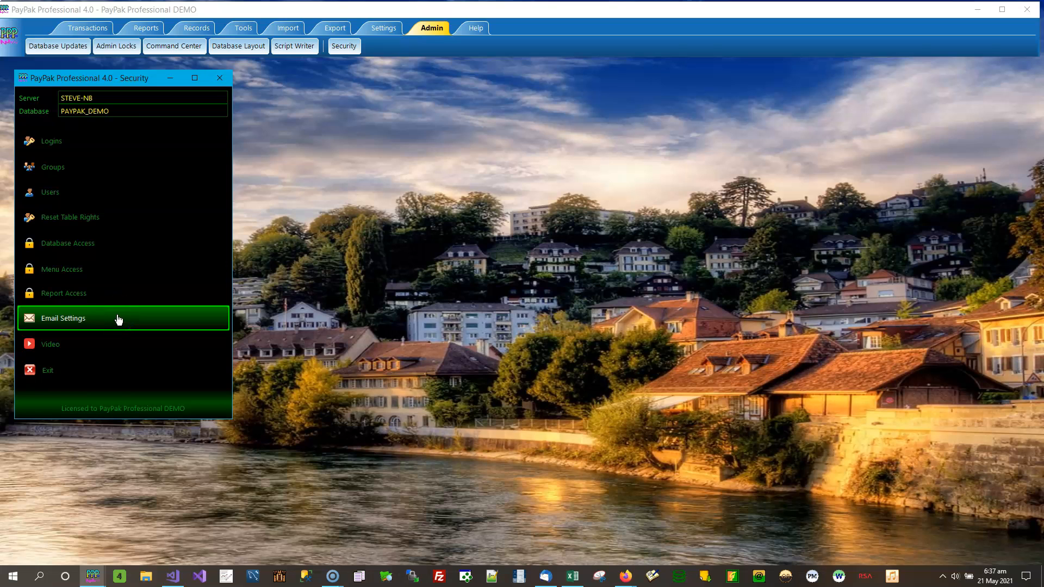
pyautogui.click(112, 296)
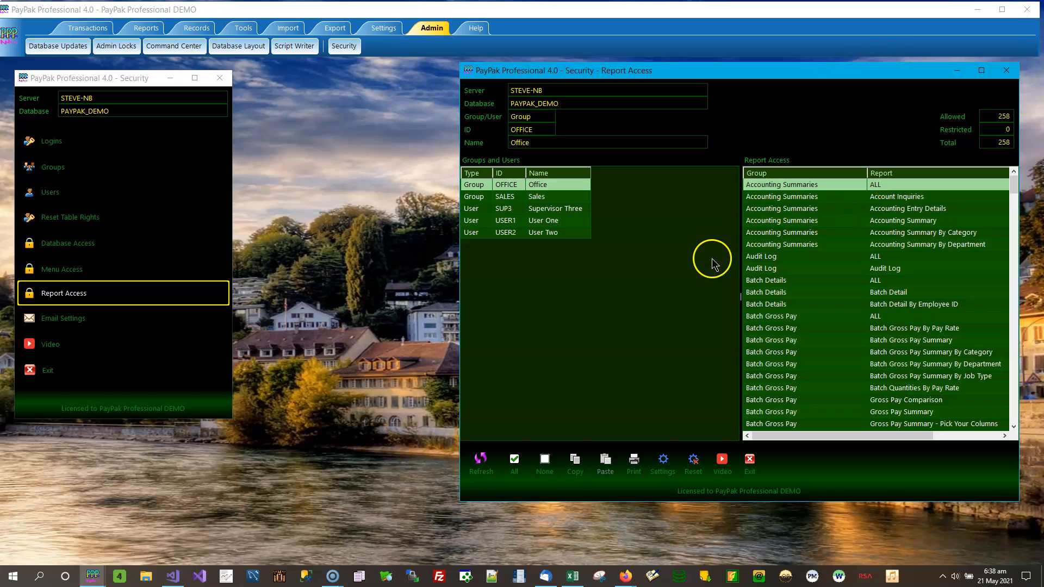
# Widen the Report Access list until the Allow column shows, then switch to Reports
pyautogui.moveTo(742, 299); pyautogui.dragTo(636, 297)
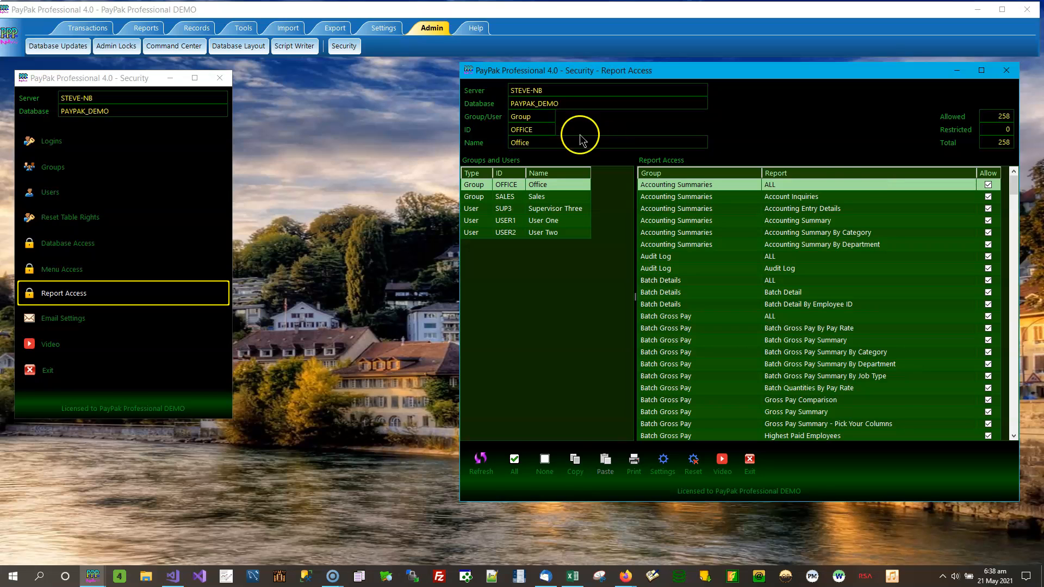
pyautogui.click(144, 28)
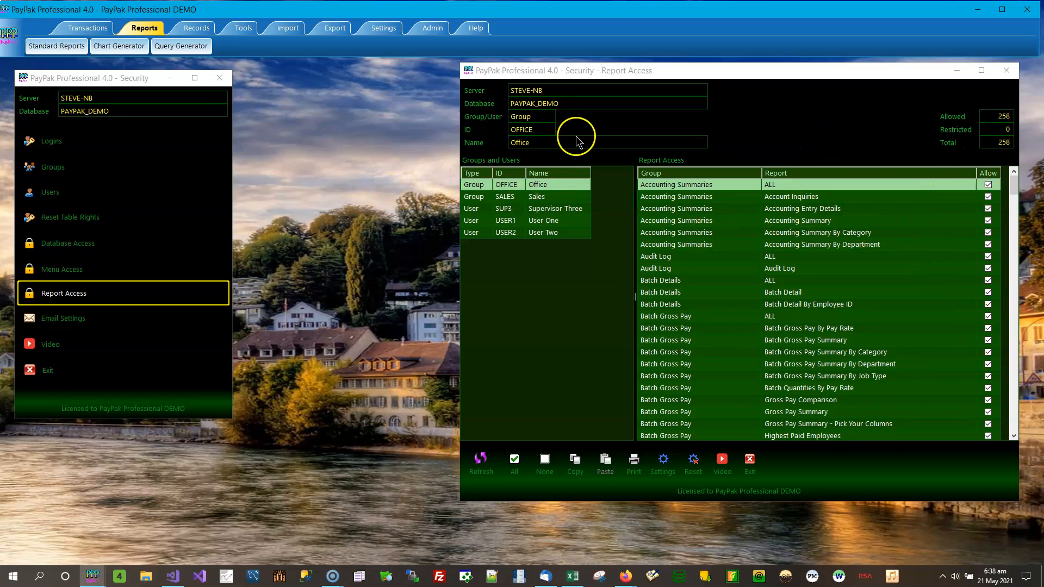
# In Standard Reports, hide Account Inquiries and Accounting Entry Details and save the settings
pyautogui.click(57, 48)
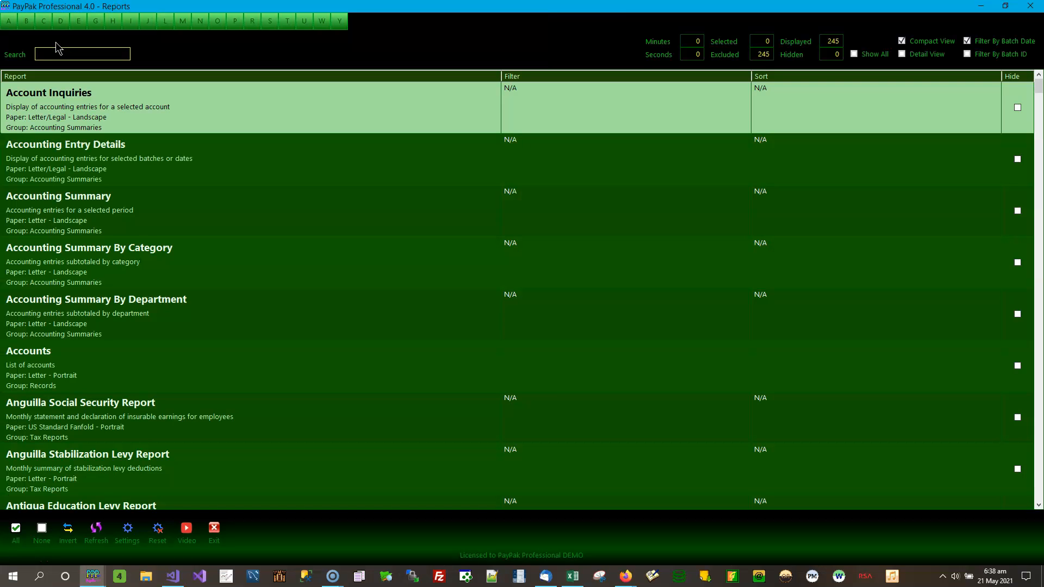
pyautogui.click(1017, 108)
pyautogui.click(1018, 160)
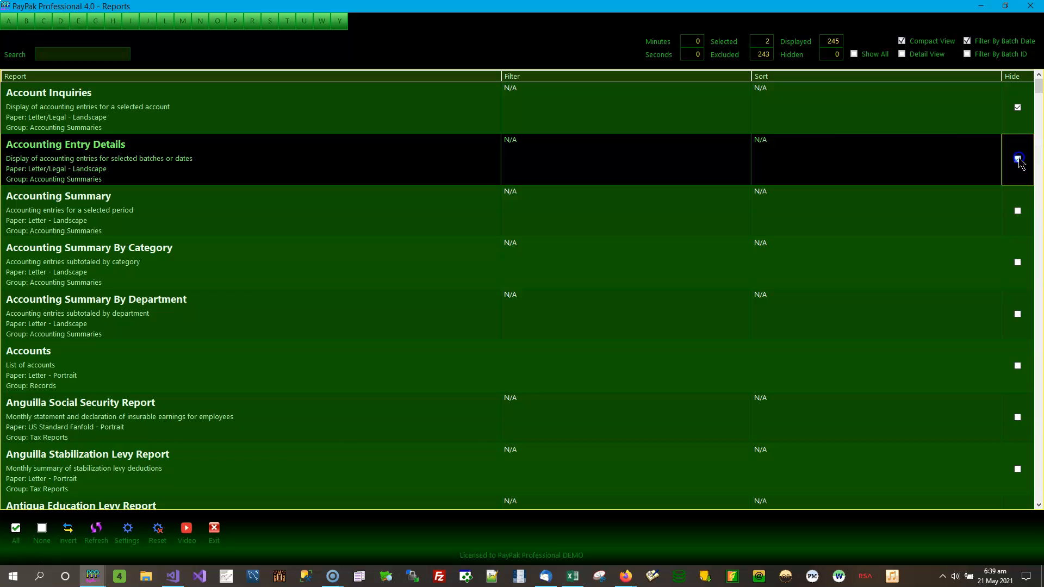
pyautogui.click(131, 544)
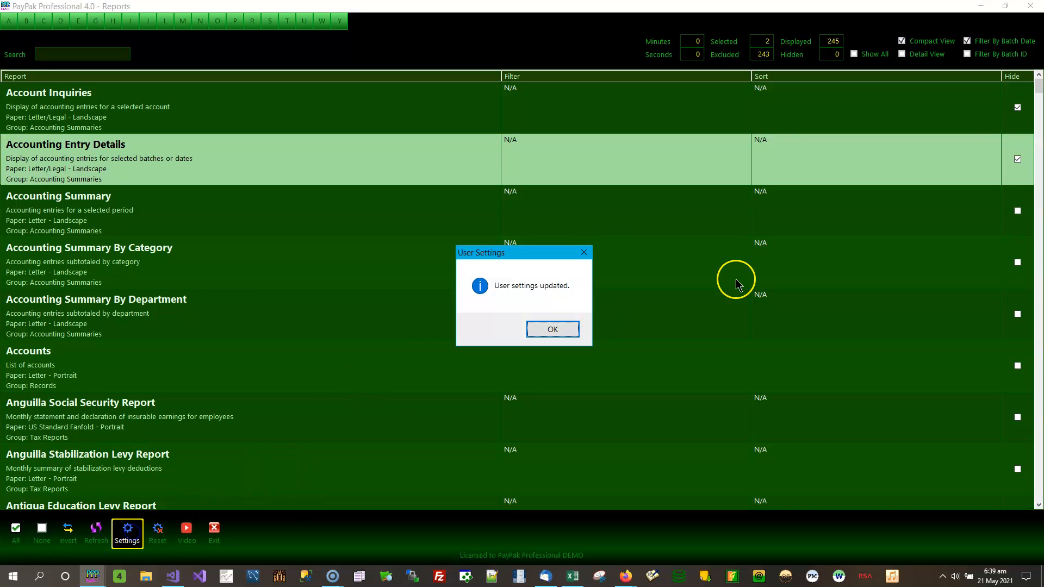
pyautogui.click(549, 329)
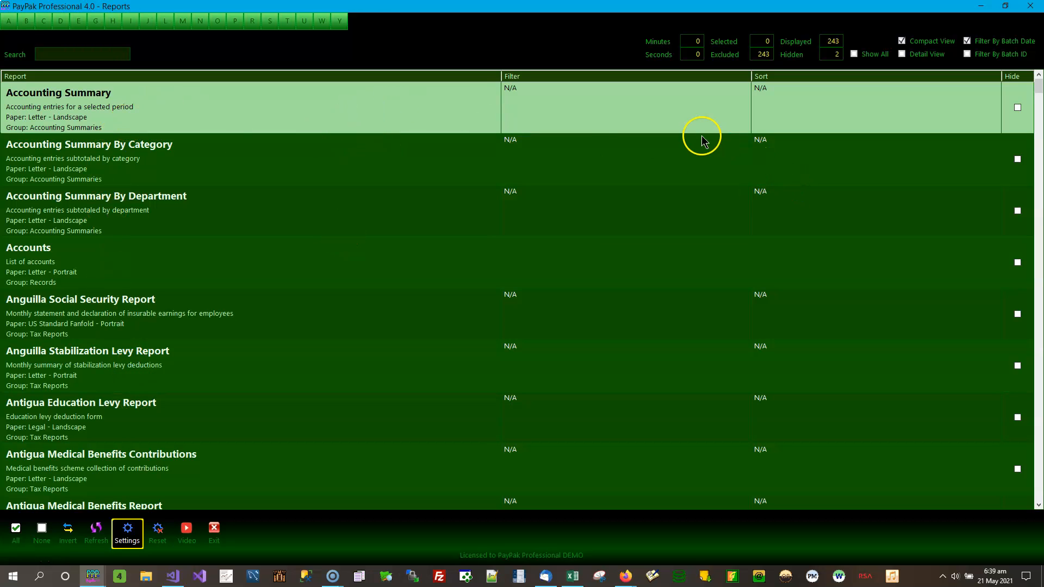
# With Show All on, unhide Account Inquiries and Accounting Entry Details and save again
pyautogui.click(853, 54)
pyautogui.click(1017, 107)
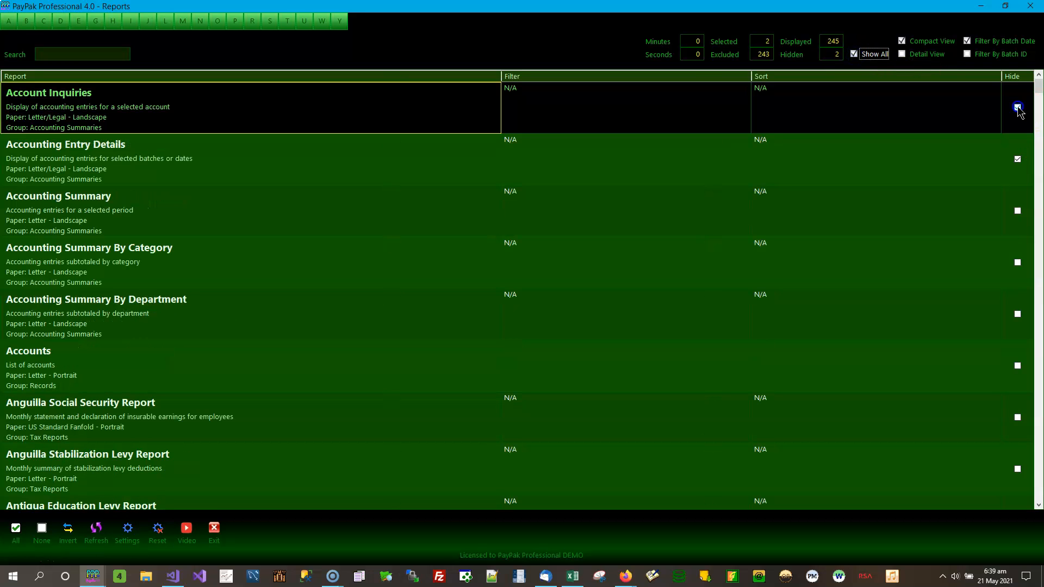
pyautogui.click(1017, 158)
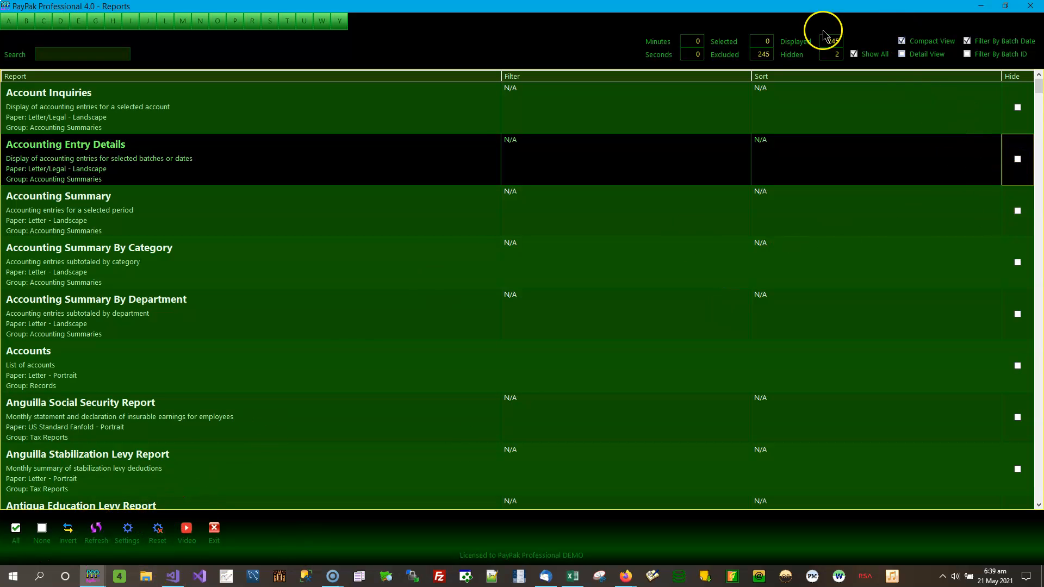
pyautogui.click(126, 531)
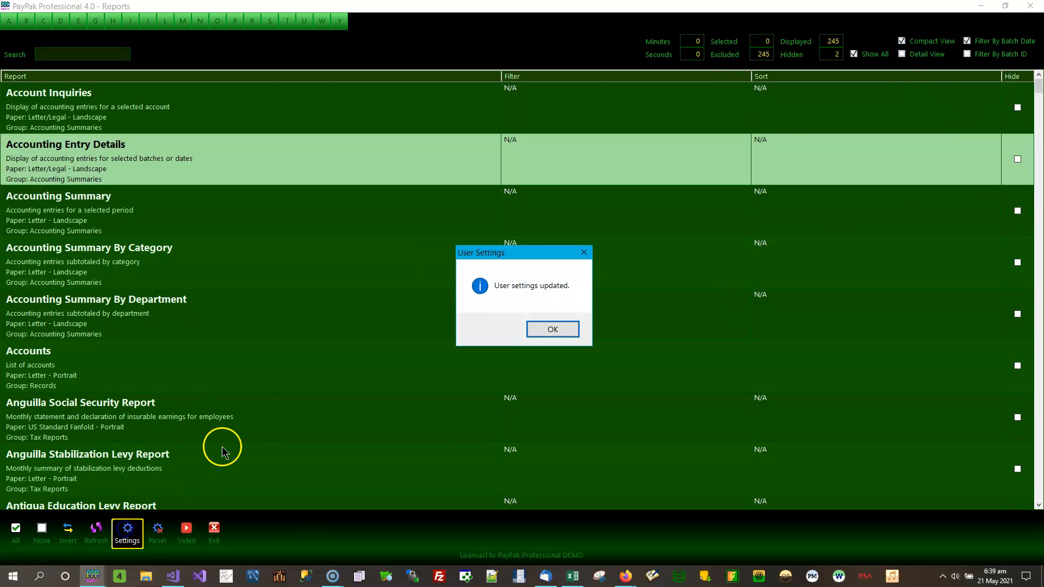
pyautogui.click(547, 333)
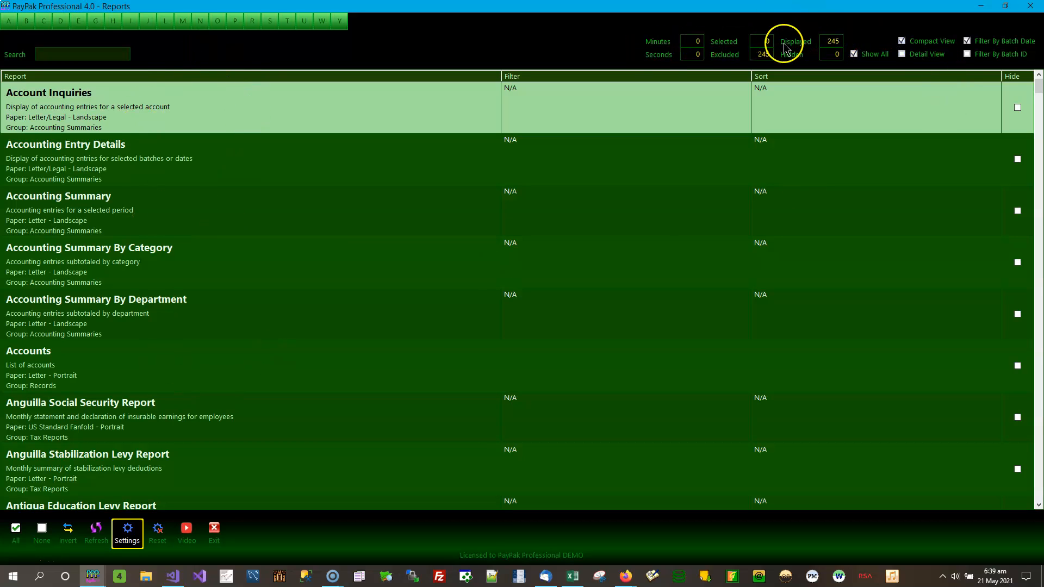
# Close the Reports window and scroll through the Office group's Report Access entries
pyautogui.click(1030, 6)
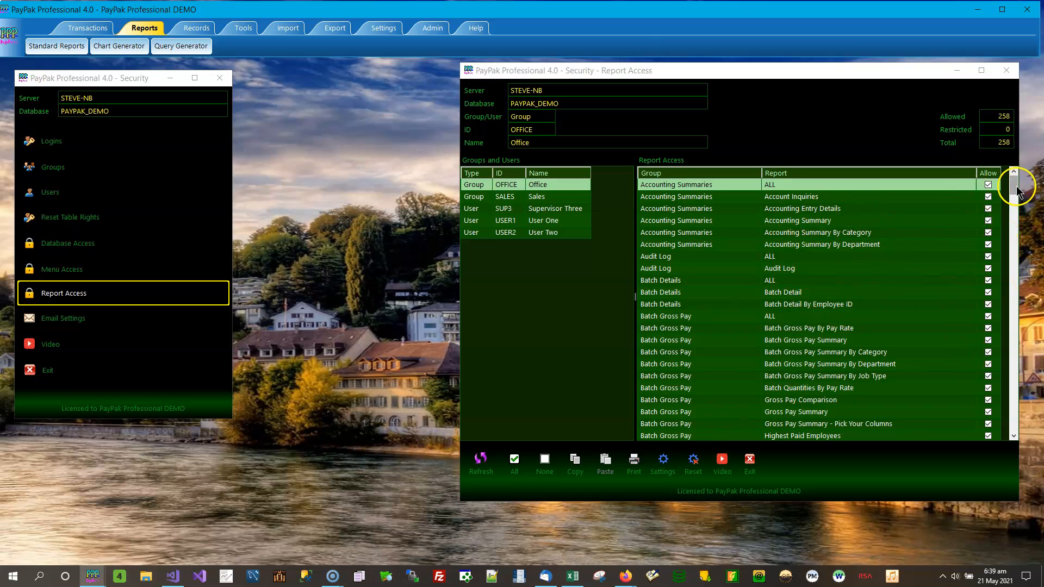
pyautogui.moveTo(1013, 182)
pyautogui.mouseDown()
pyautogui.moveTo(999, 308)
pyautogui.moveTo(1014, 429)
pyautogui.moveTo(1009, 188)
pyautogui.mouseUp()
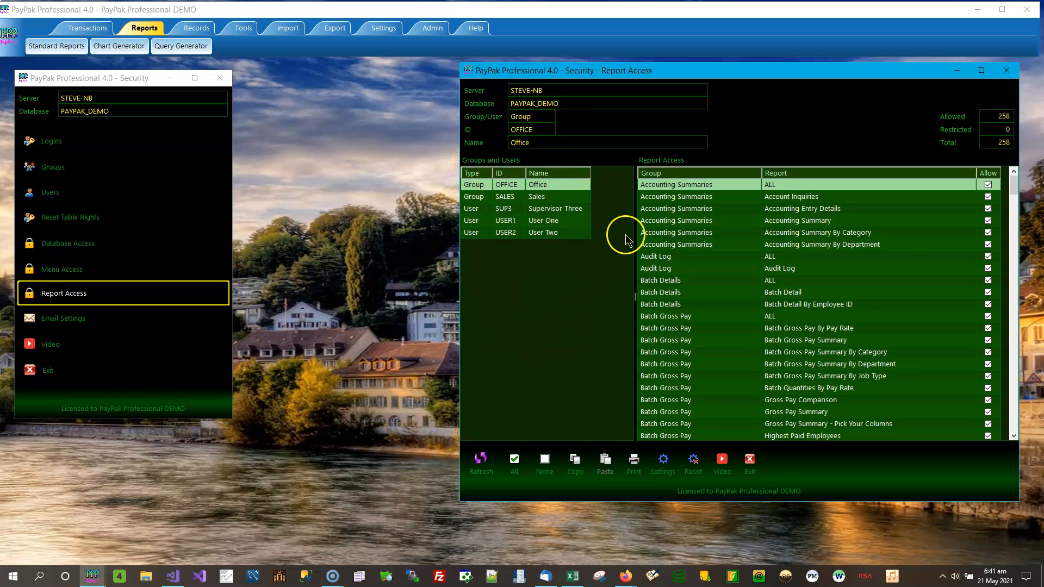
pyautogui.click(554, 197)
pyautogui.click(555, 208)
pyautogui.click(554, 220)
pyautogui.click(550, 232)
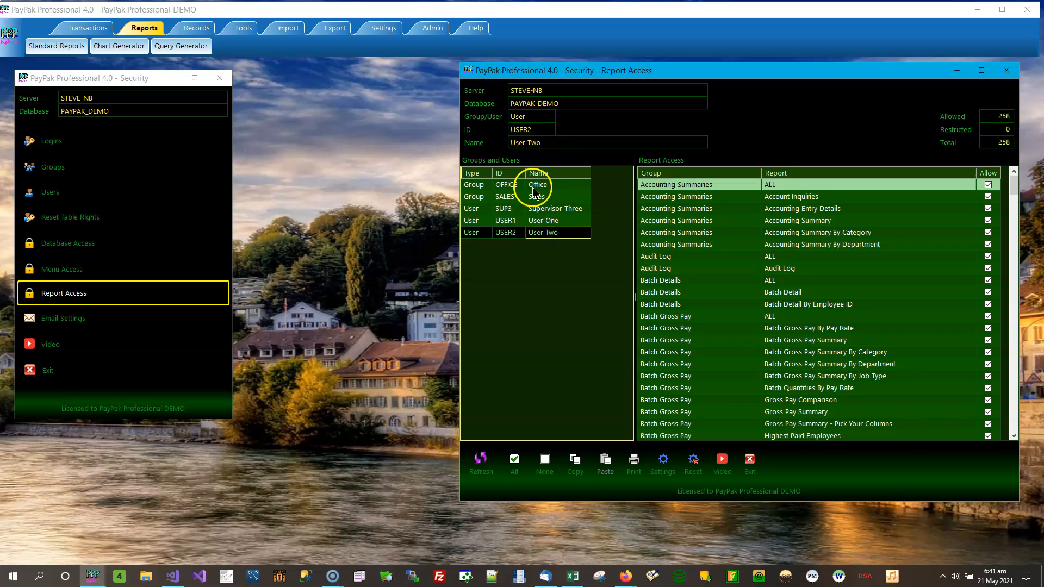
pyautogui.click(550, 220)
pyautogui.click(550, 209)
pyautogui.click(549, 196)
pyautogui.click(548, 185)
pyautogui.click(548, 233)
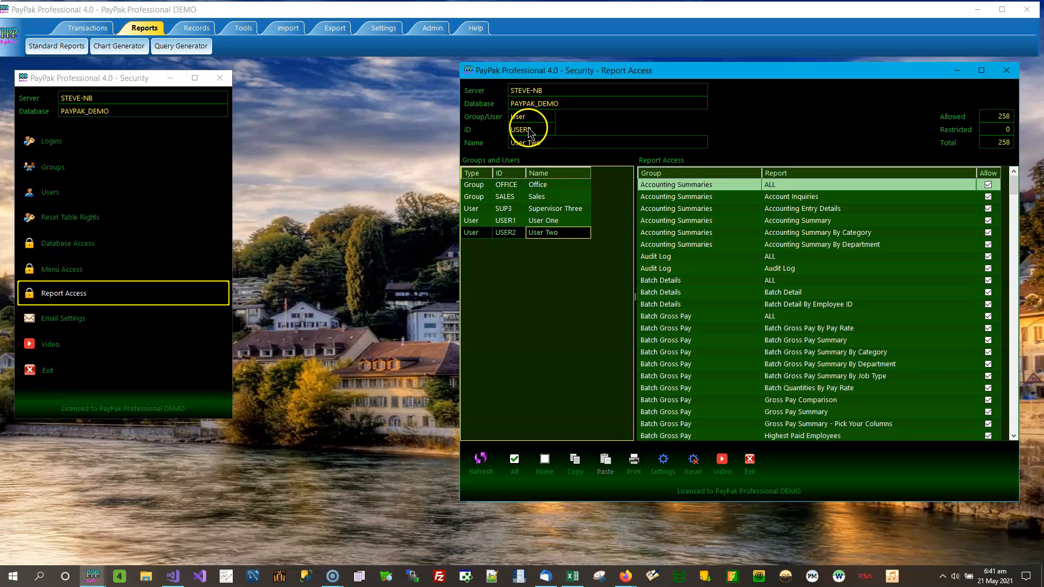
pyautogui.click(540, 221)
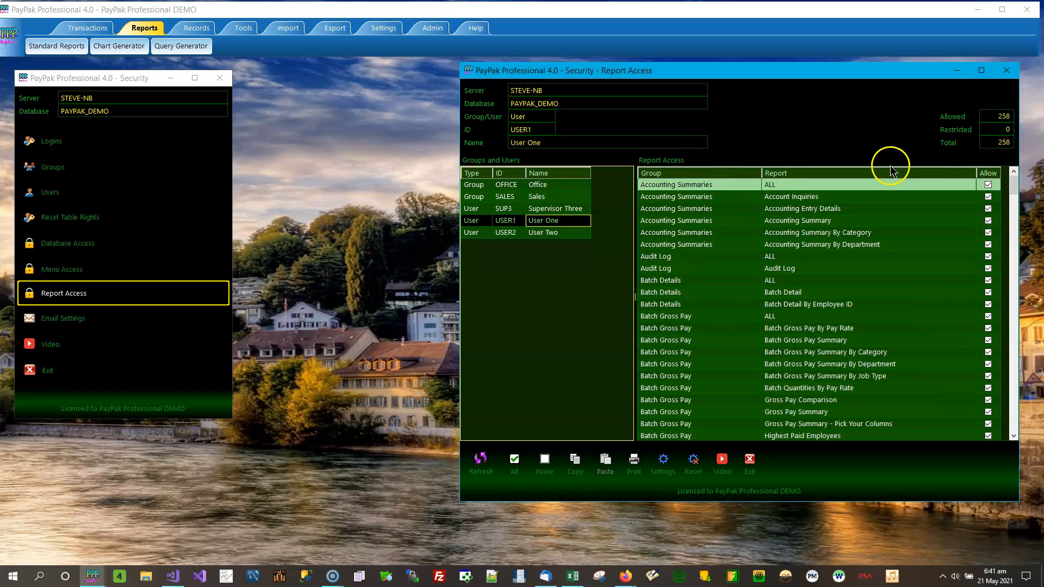
pyautogui.click(552, 186)
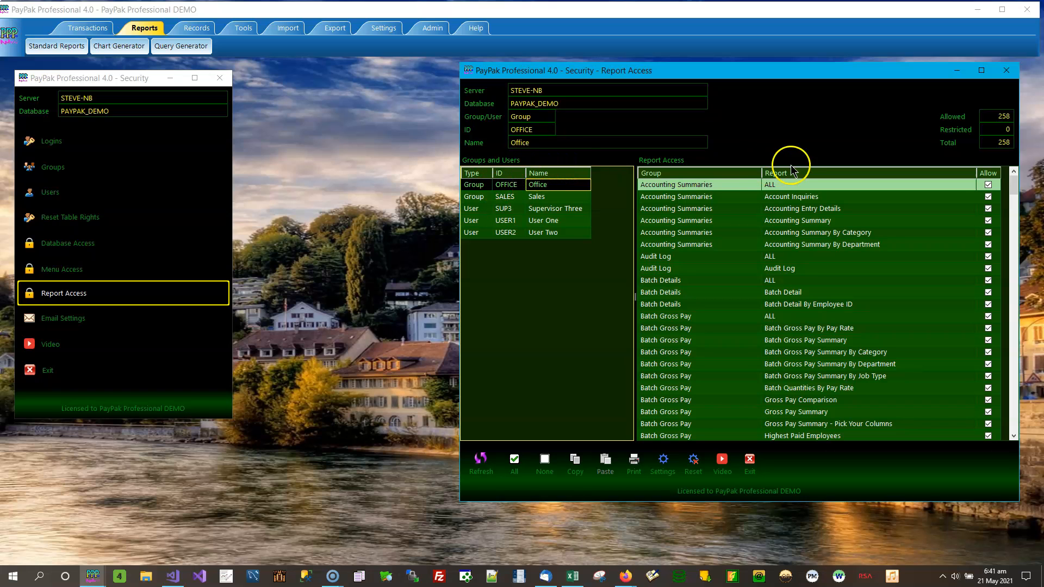
pyautogui.moveTo(812, 81); pyautogui.dragTo(823, 80)
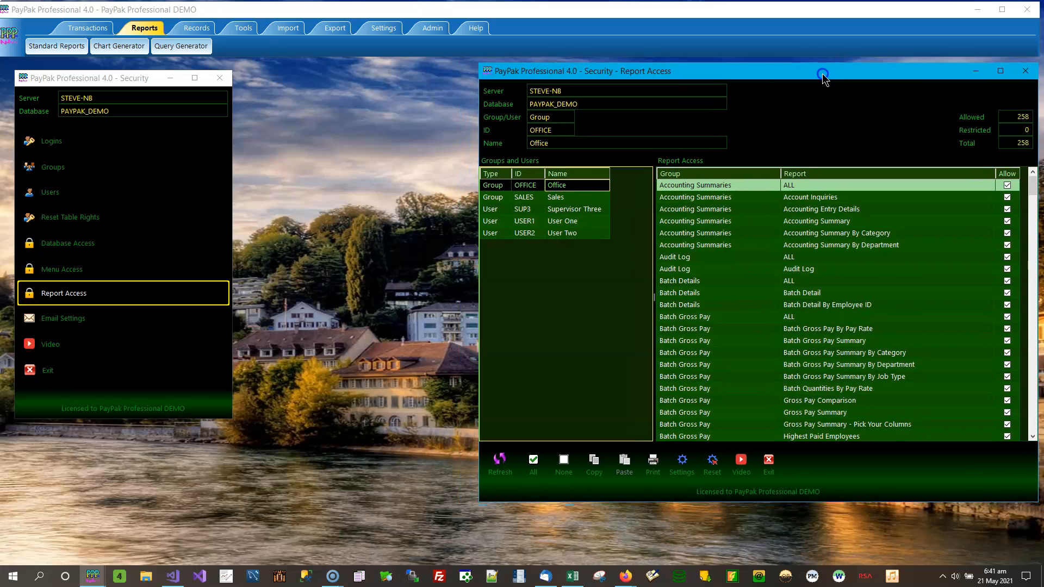
pyautogui.click(54, 192)
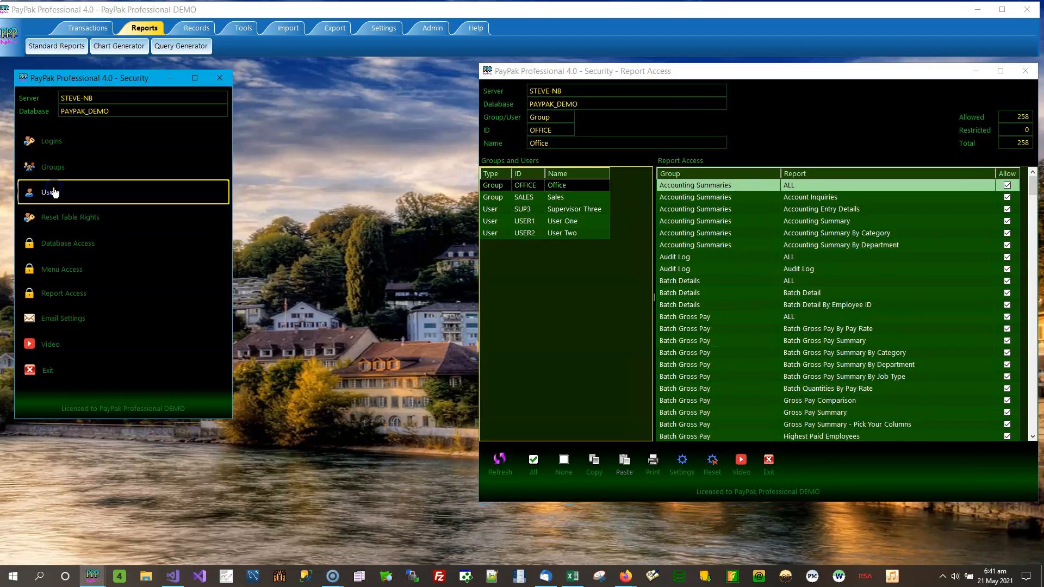
pyautogui.moveTo(236, 60); pyautogui.dragTo(326, 74)
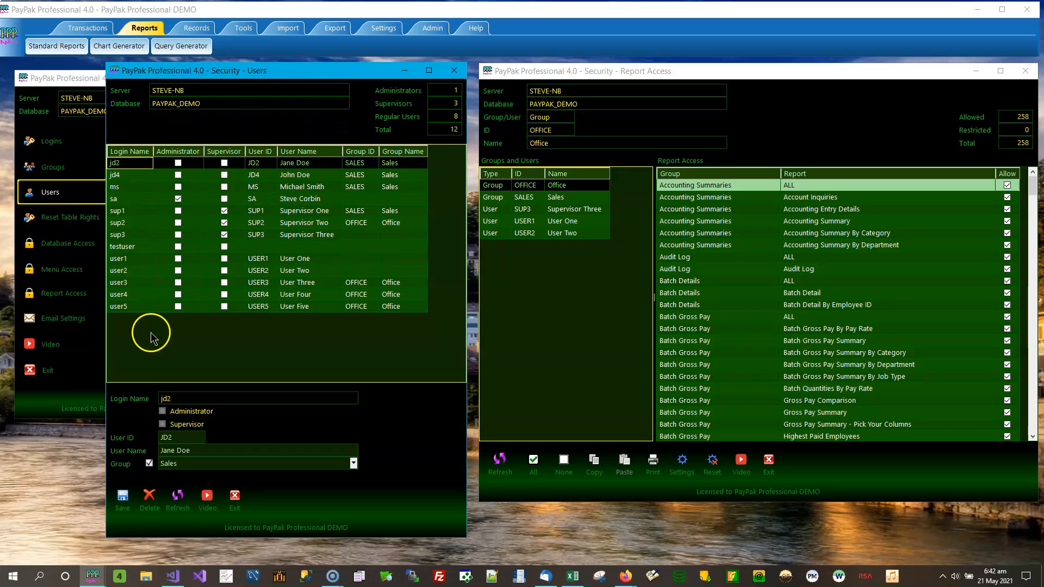
pyautogui.click(126, 165)
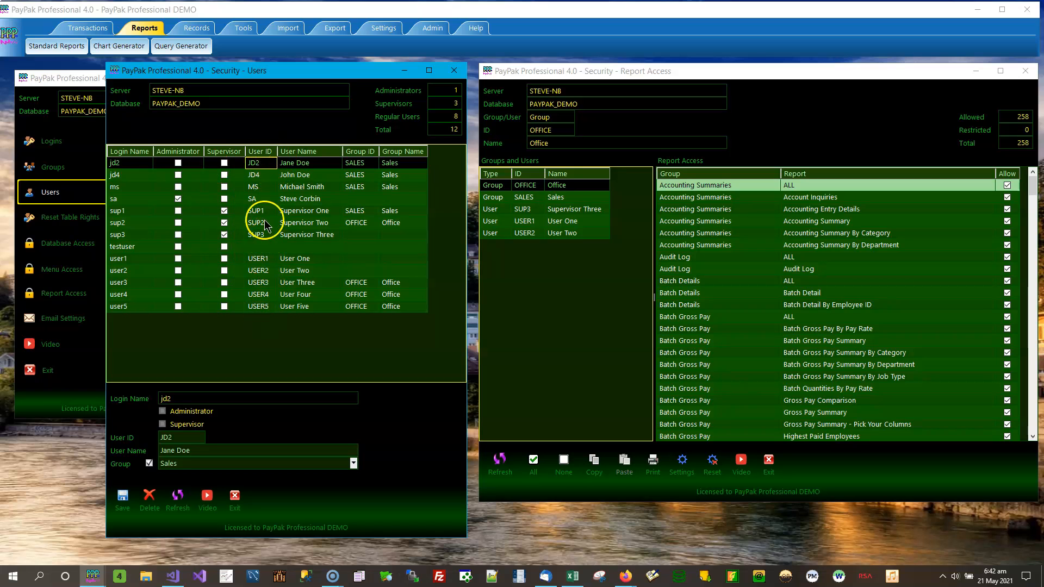
pyautogui.click(259, 247)
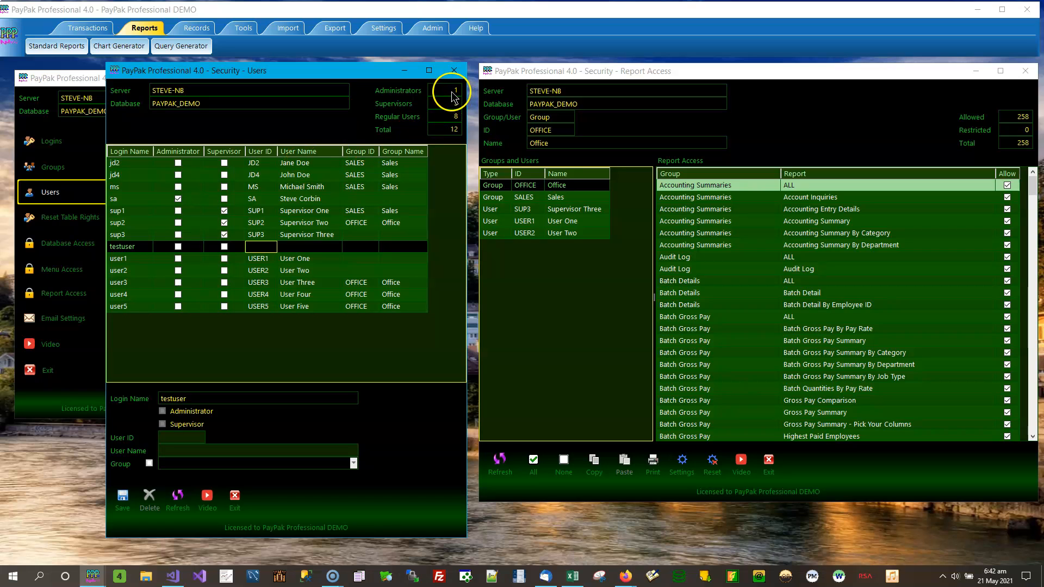
pyautogui.click(319, 199)
pyautogui.click(160, 199)
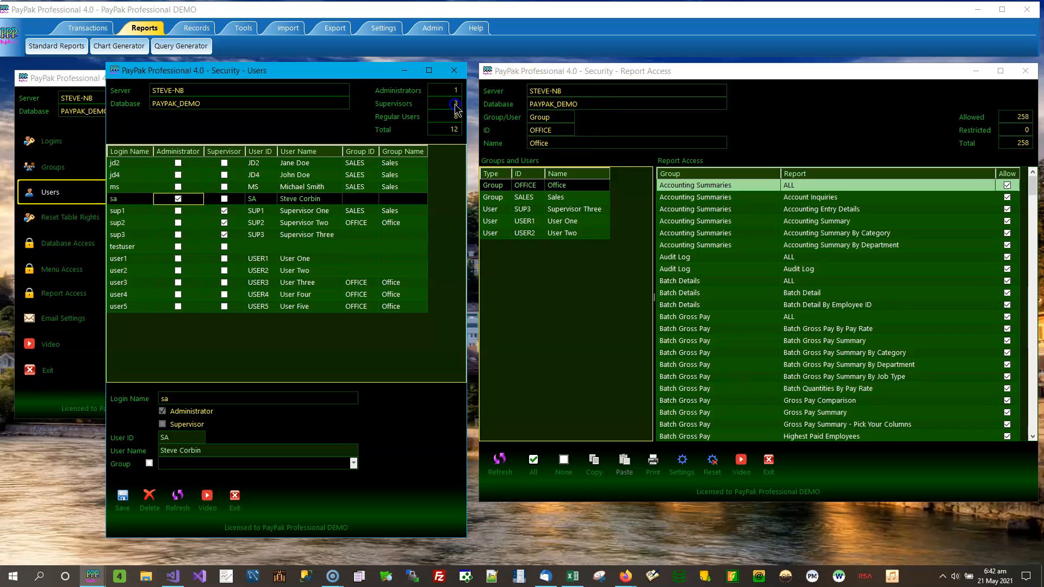
pyautogui.click(316, 213)
pyautogui.click(318, 222)
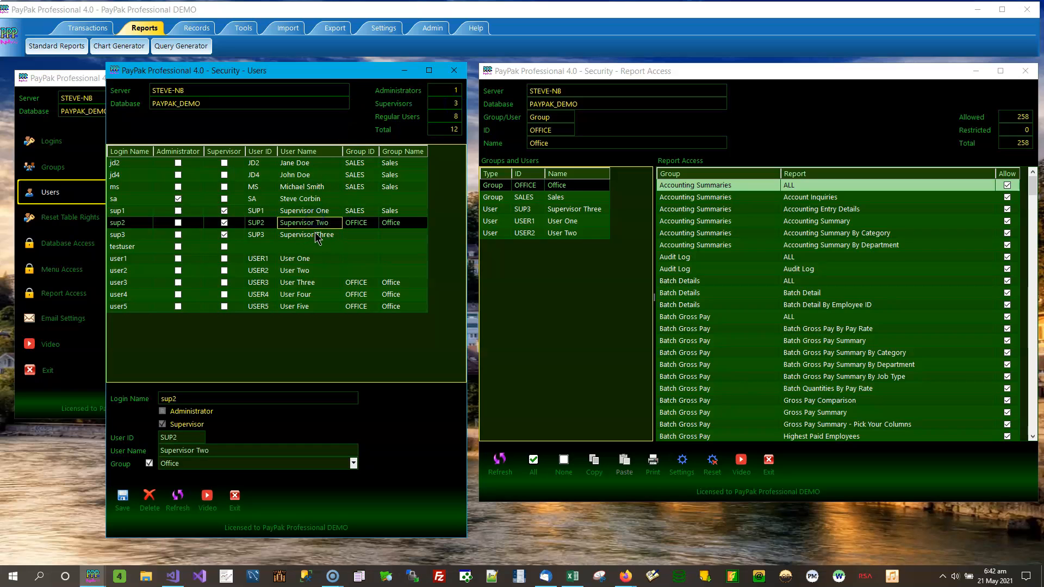
pyautogui.click(317, 236)
pyautogui.click(231, 222)
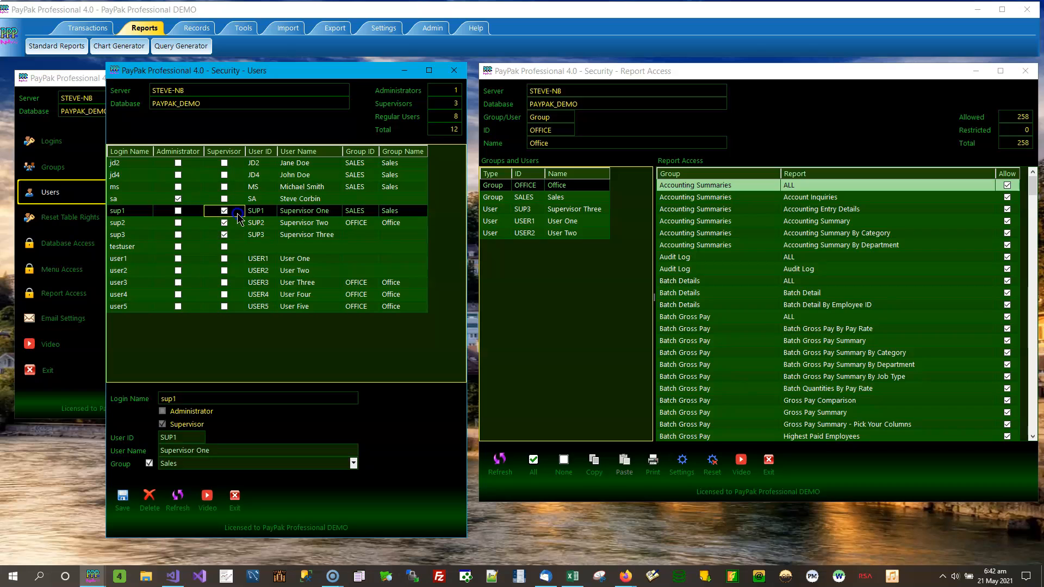
pyautogui.click(238, 234)
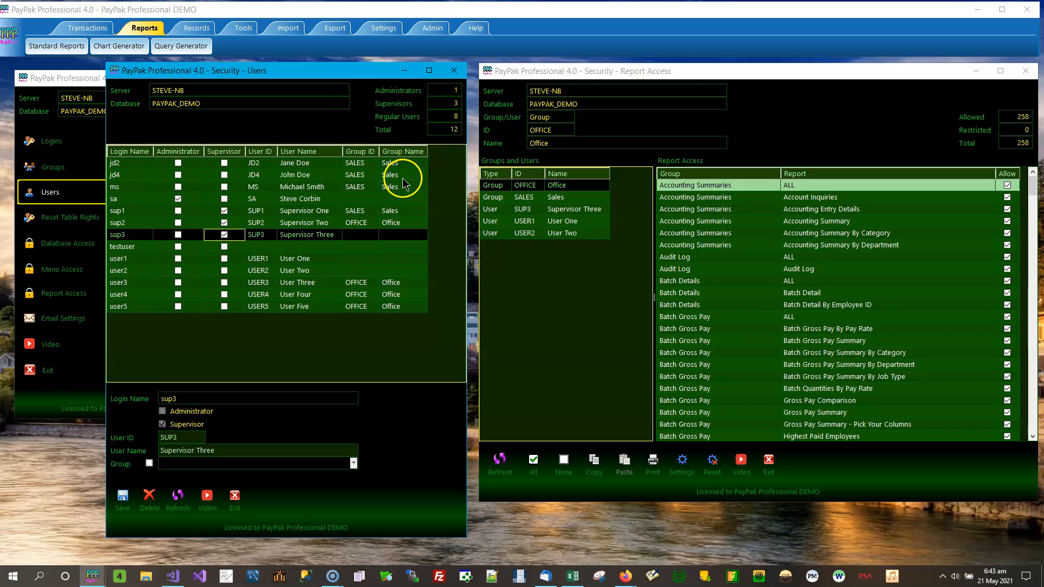
pyautogui.click(329, 212)
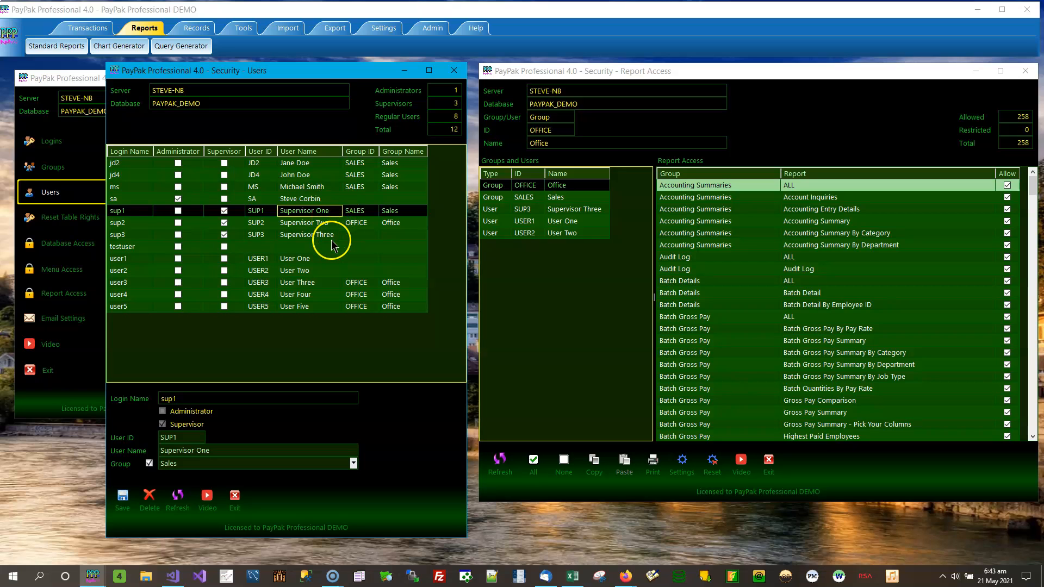
pyautogui.click(330, 237)
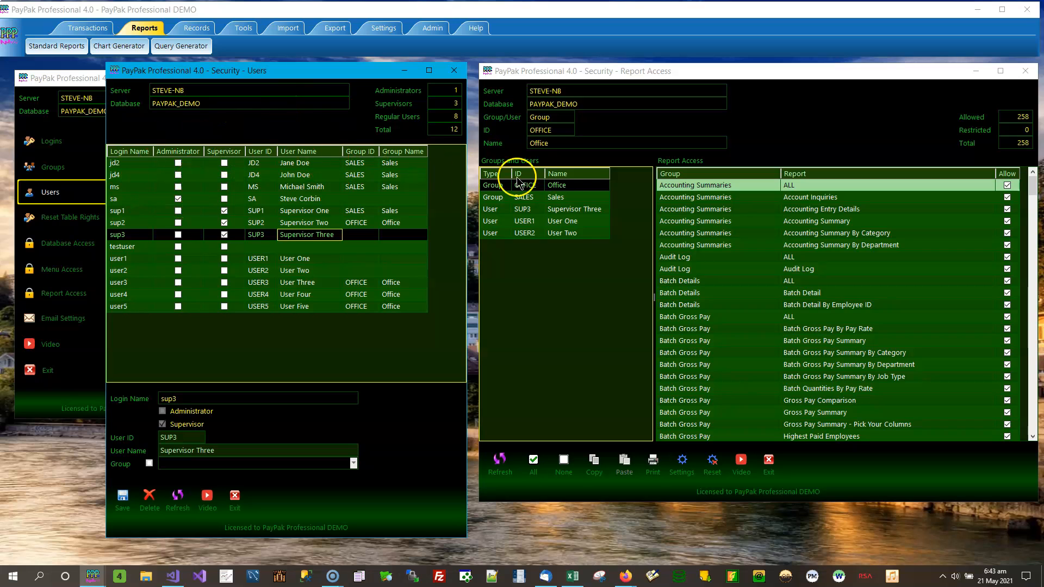
pyautogui.click(588, 176)
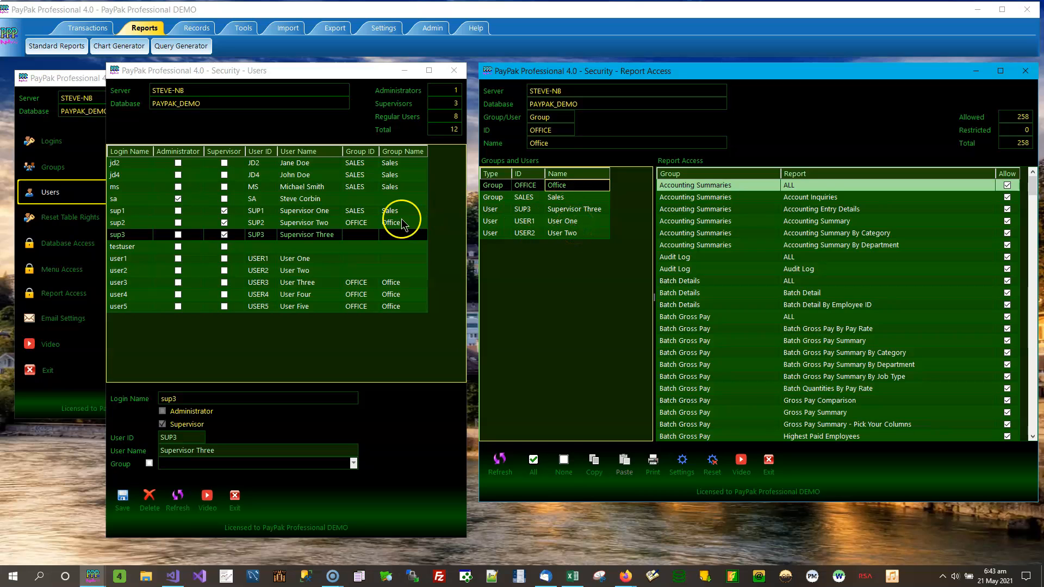
pyautogui.click(569, 210)
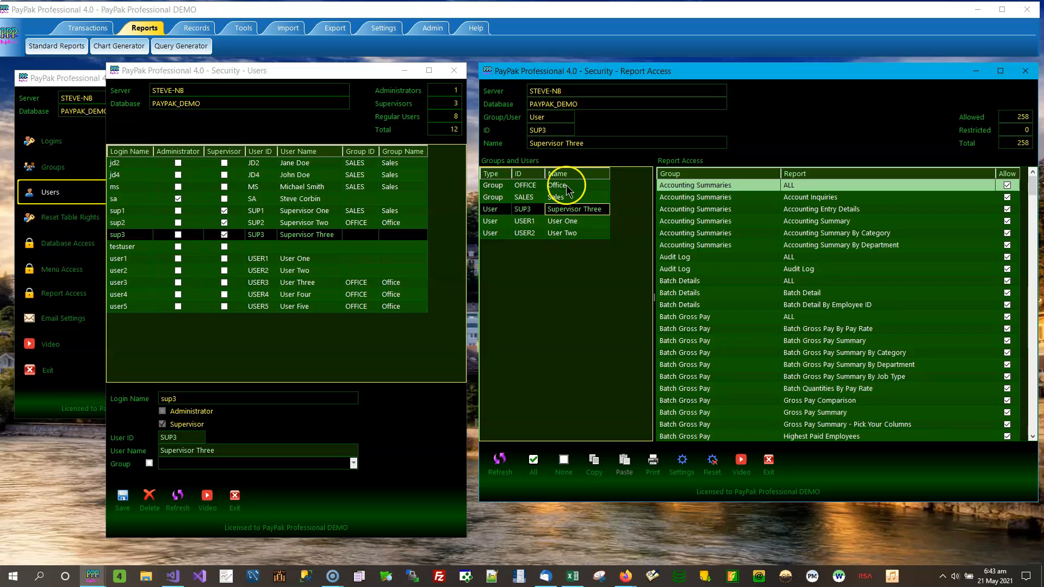
pyautogui.click(581, 186)
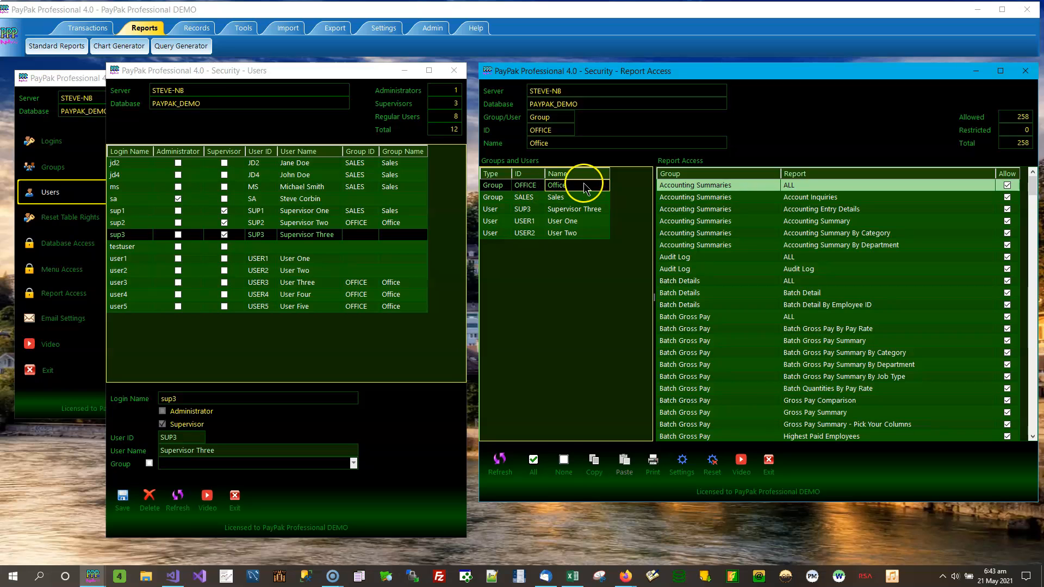
pyautogui.click(405, 224)
pyautogui.click(401, 284)
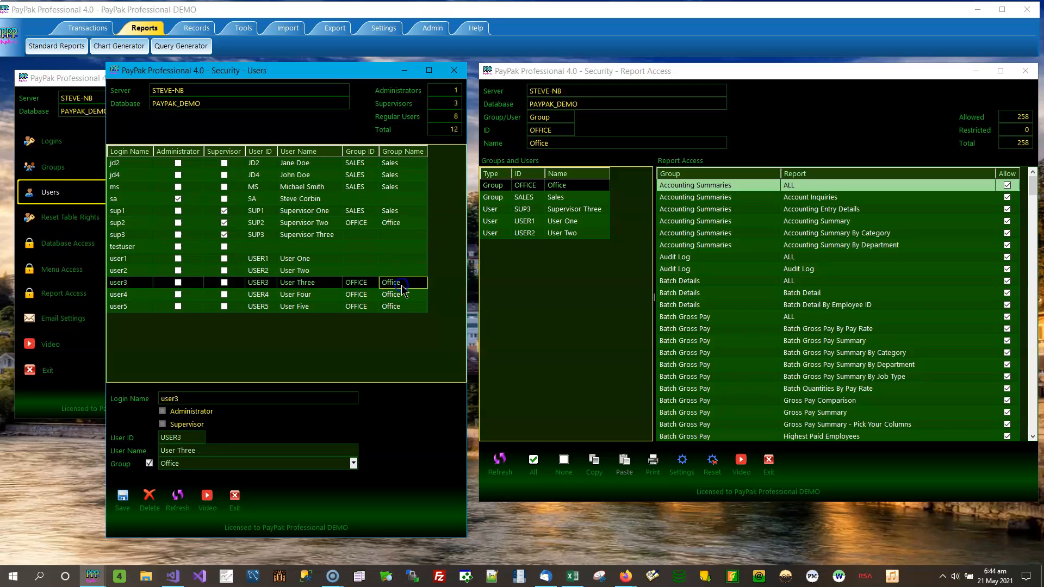
pyautogui.click(403, 297)
pyautogui.click(400, 307)
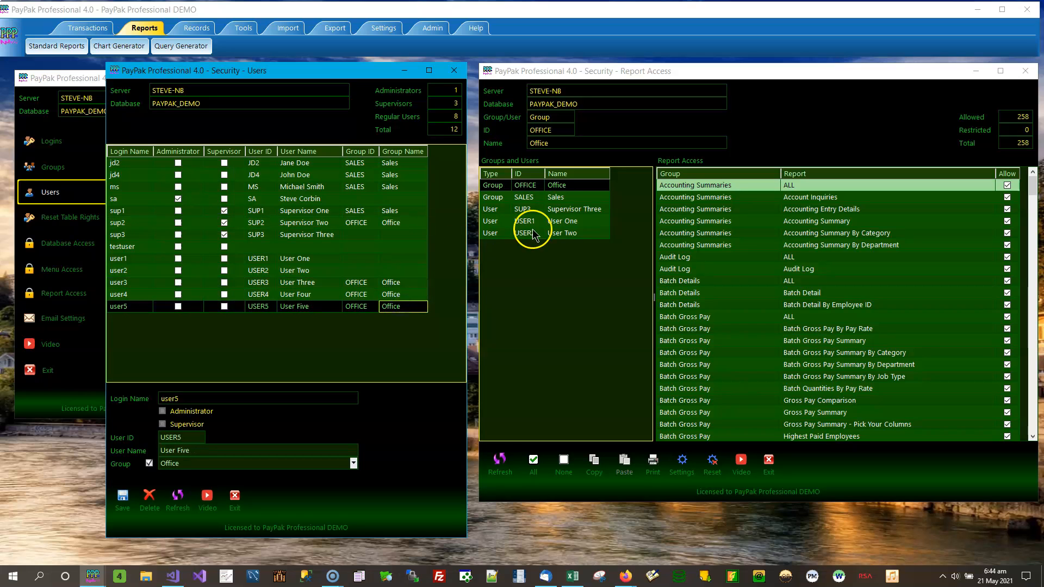
pyautogui.click(584, 187)
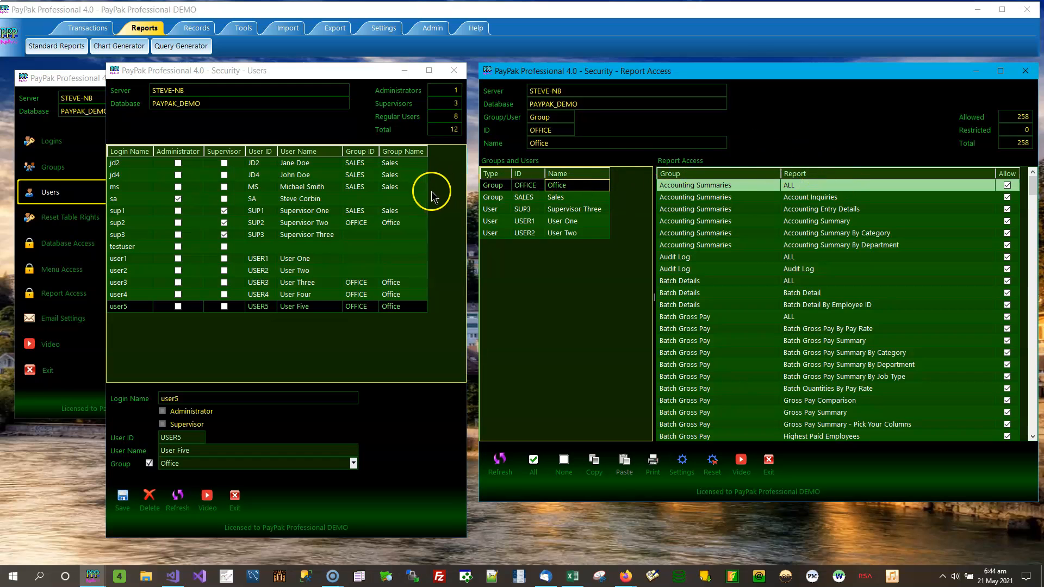
pyautogui.click(398, 224)
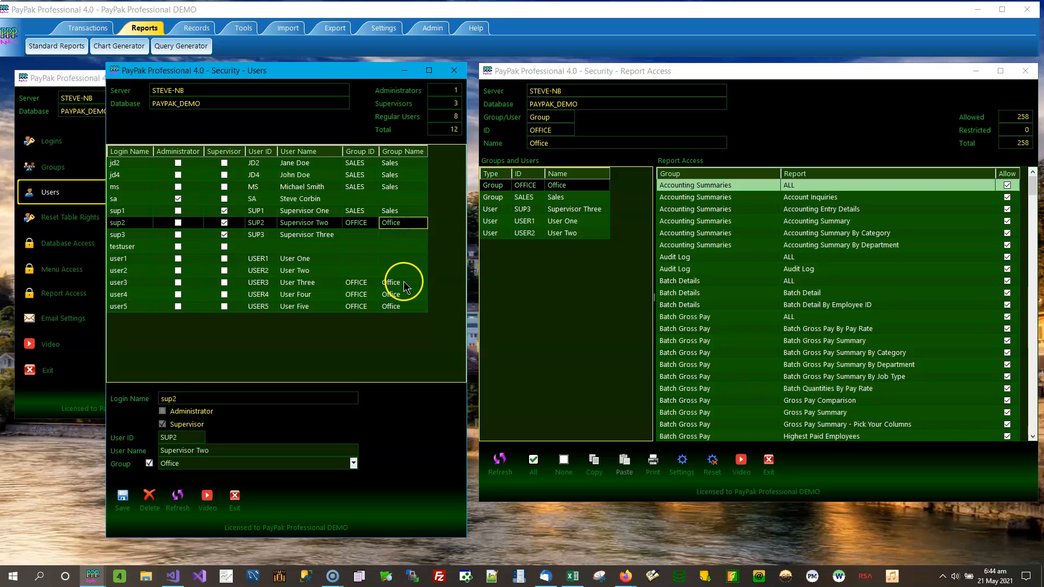
pyautogui.click(400, 282)
pyautogui.click(401, 294)
pyautogui.click(402, 306)
pyautogui.click(403, 284)
pyautogui.click(403, 294)
pyautogui.click(404, 306)
pyautogui.click(402, 227)
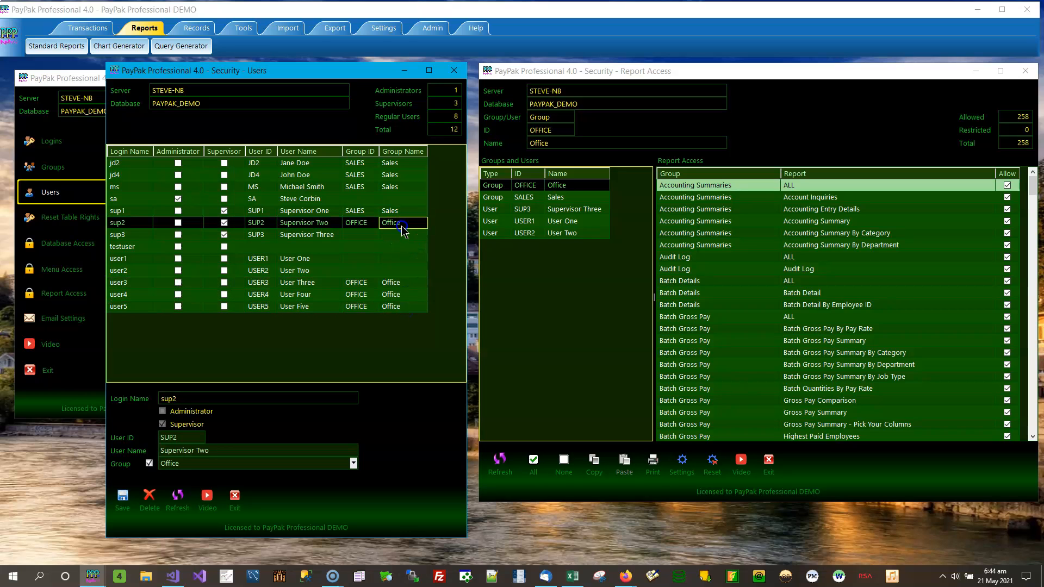
pyautogui.click(404, 163)
pyautogui.click(313, 166)
pyautogui.click(309, 175)
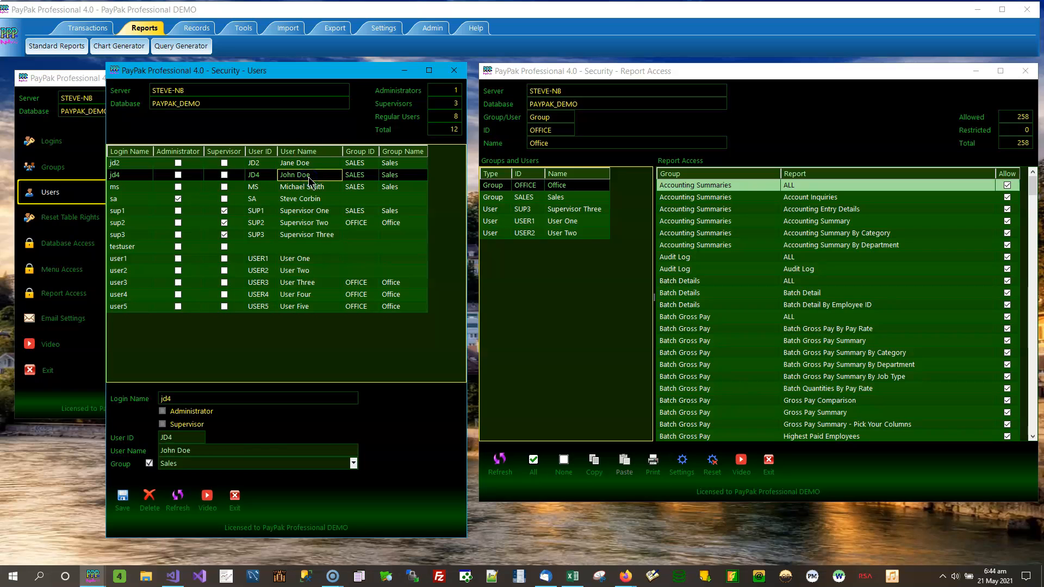
pyautogui.click(307, 188)
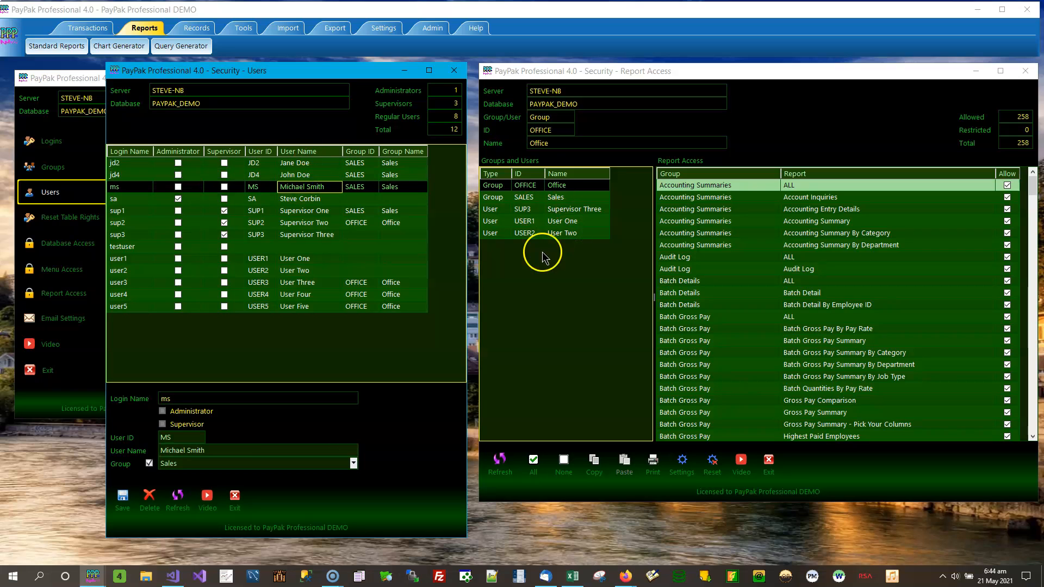
pyautogui.click(406, 165)
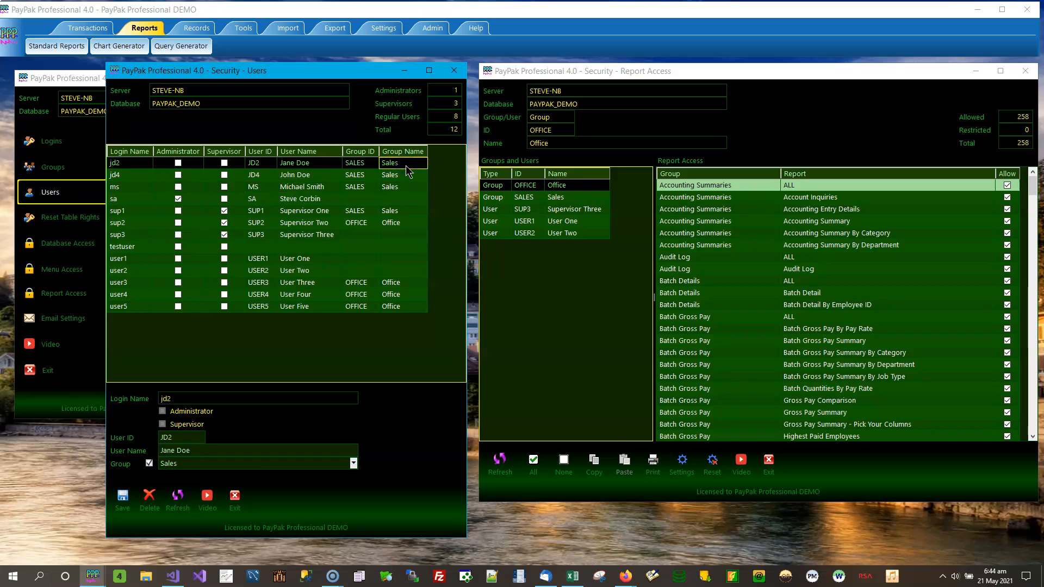
pyautogui.click(399, 190)
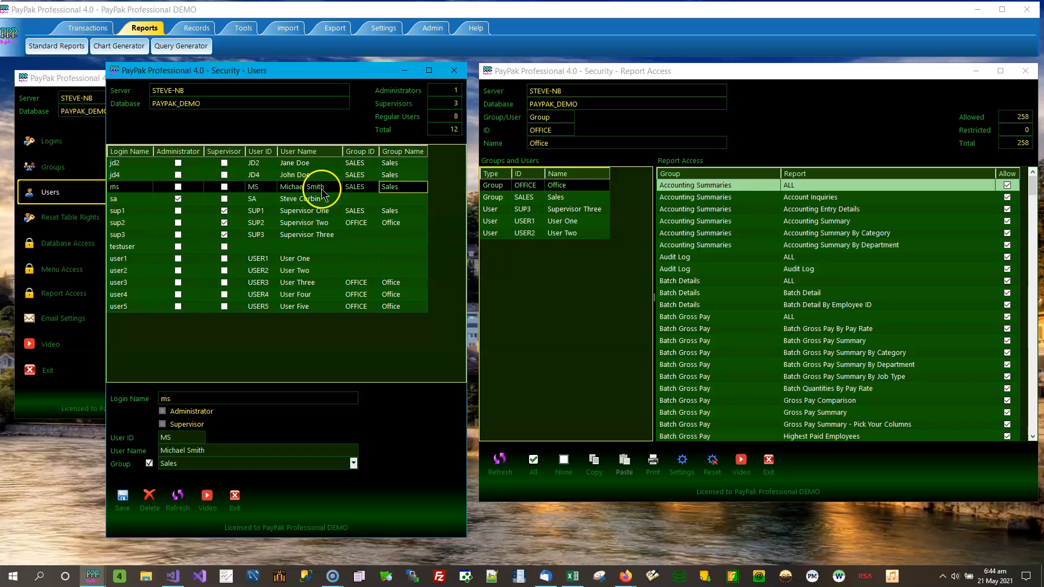
pyautogui.click(546, 198)
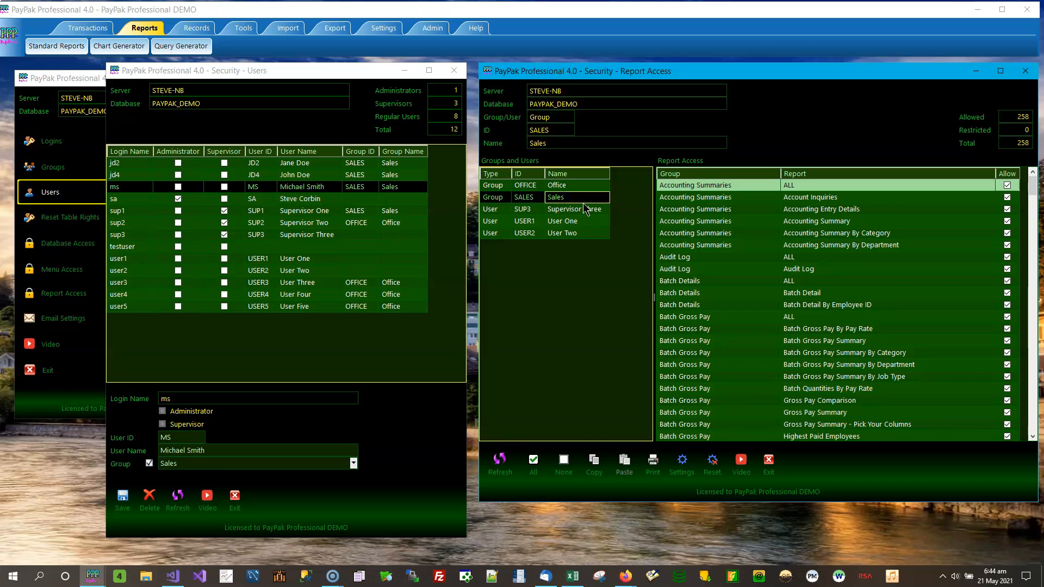
pyautogui.click(313, 200)
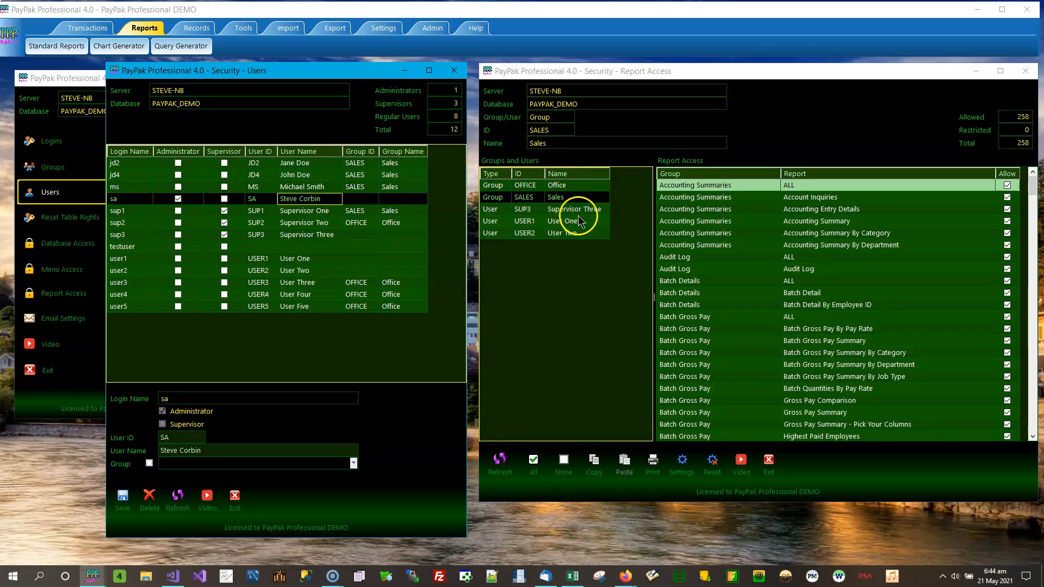
pyautogui.click(190, 199)
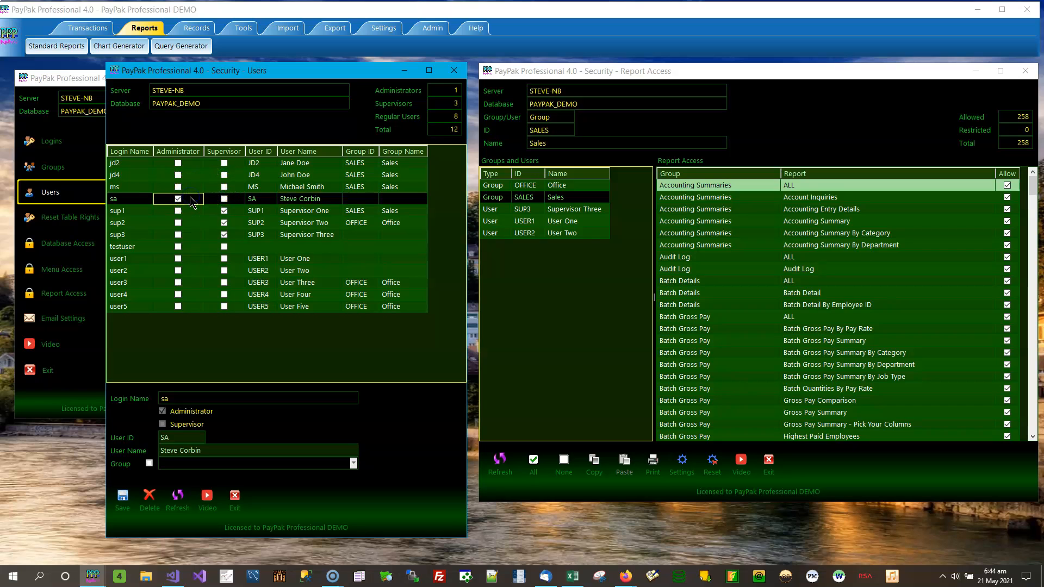
pyautogui.click(324, 212)
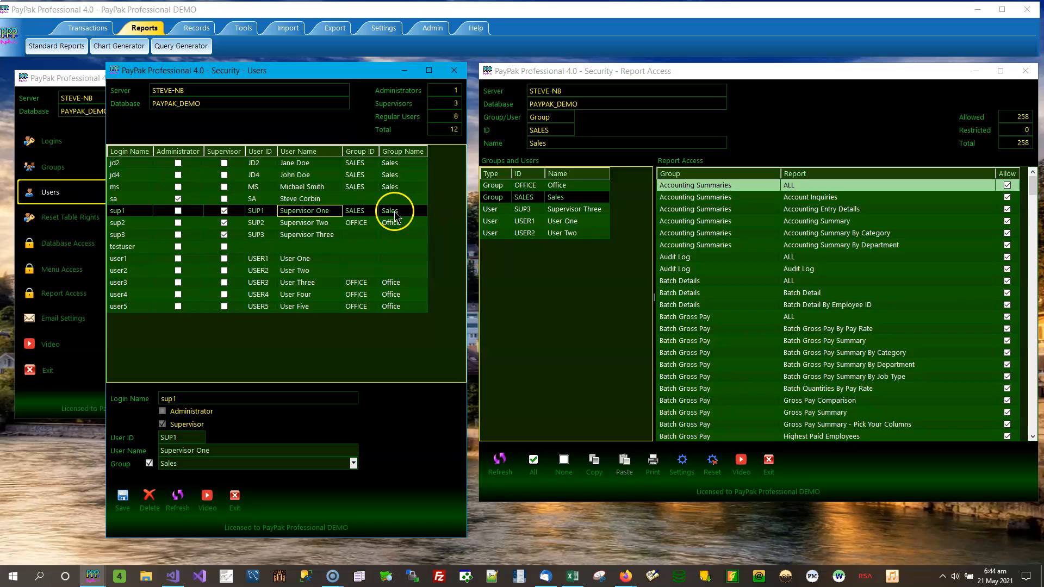
pyautogui.click(575, 201)
pyautogui.click(318, 223)
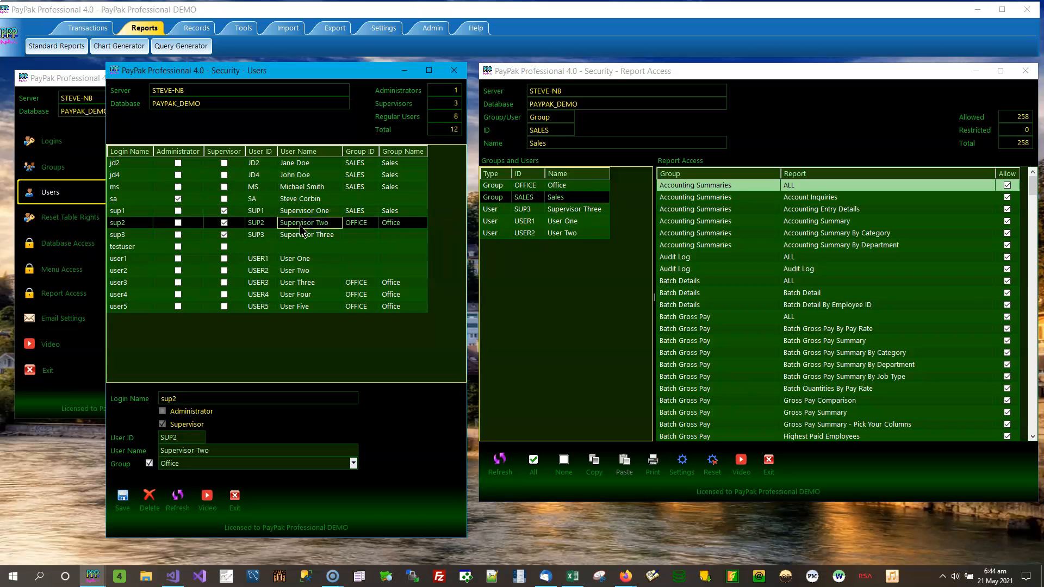
pyautogui.click(402, 223)
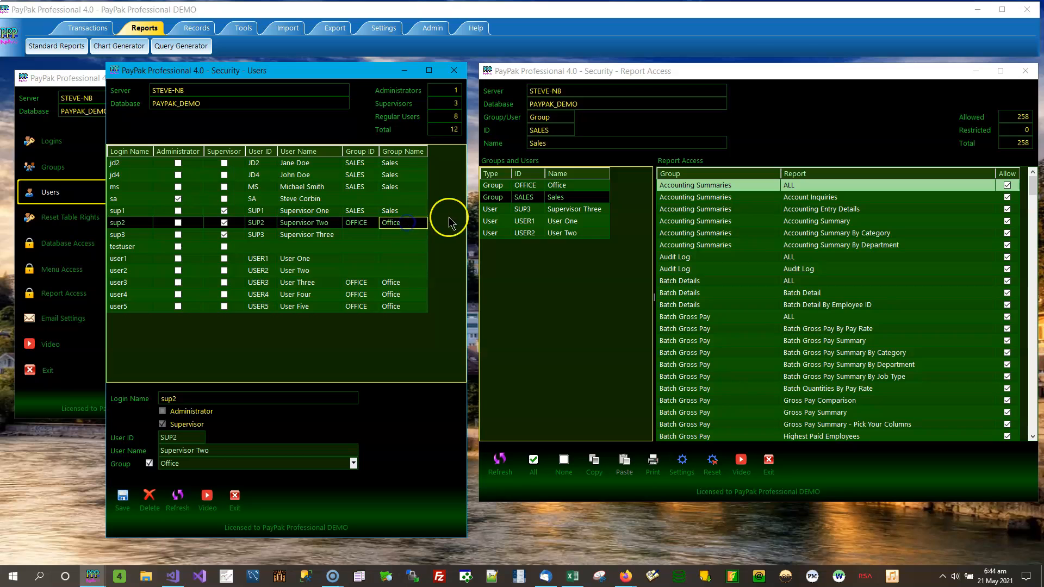
pyautogui.click(568, 187)
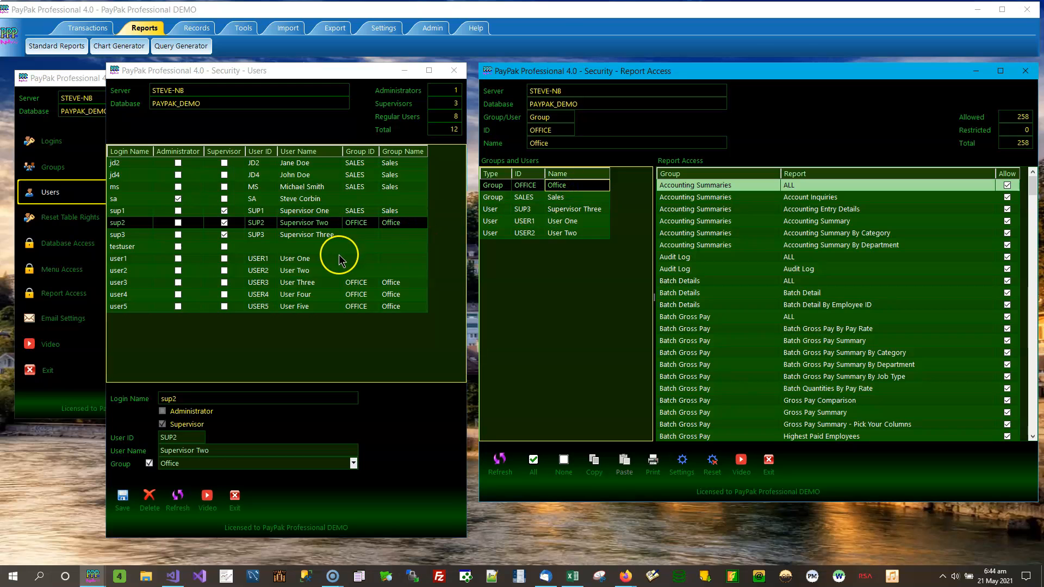
# Review Supervisor Three, testuser and user1–user5 details and their report access
pyautogui.click(322, 234)
pyautogui.click(578, 209)
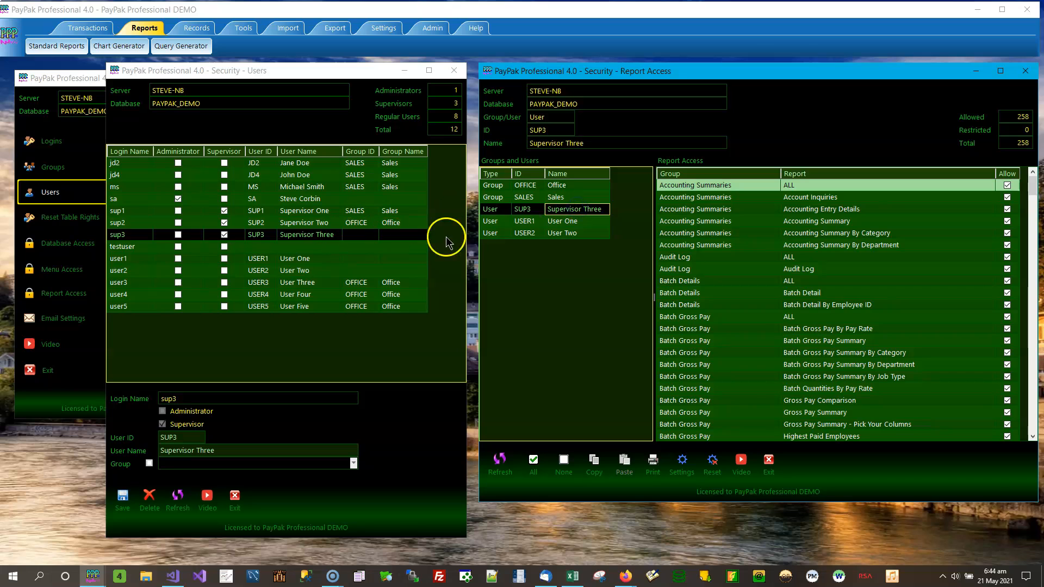
pyautogui.click(494, 209)
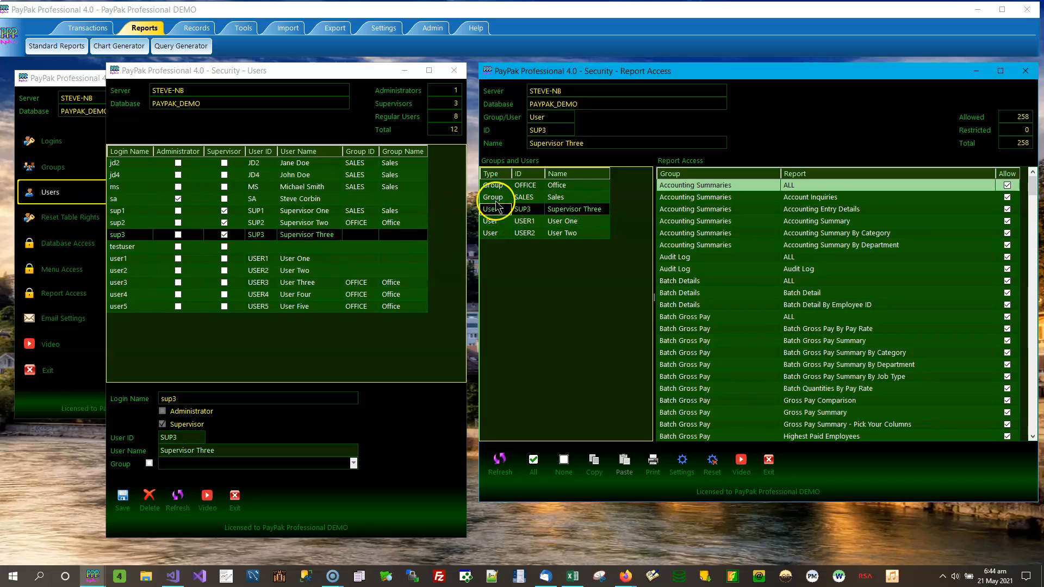
pyautogui.click(309, 247)
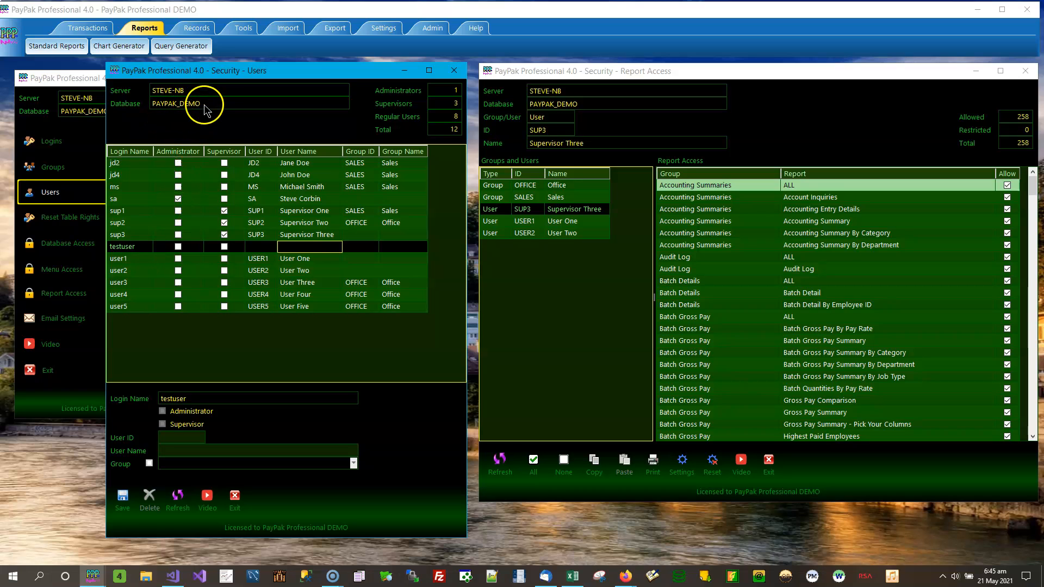
pyautogui.click(314, 262)
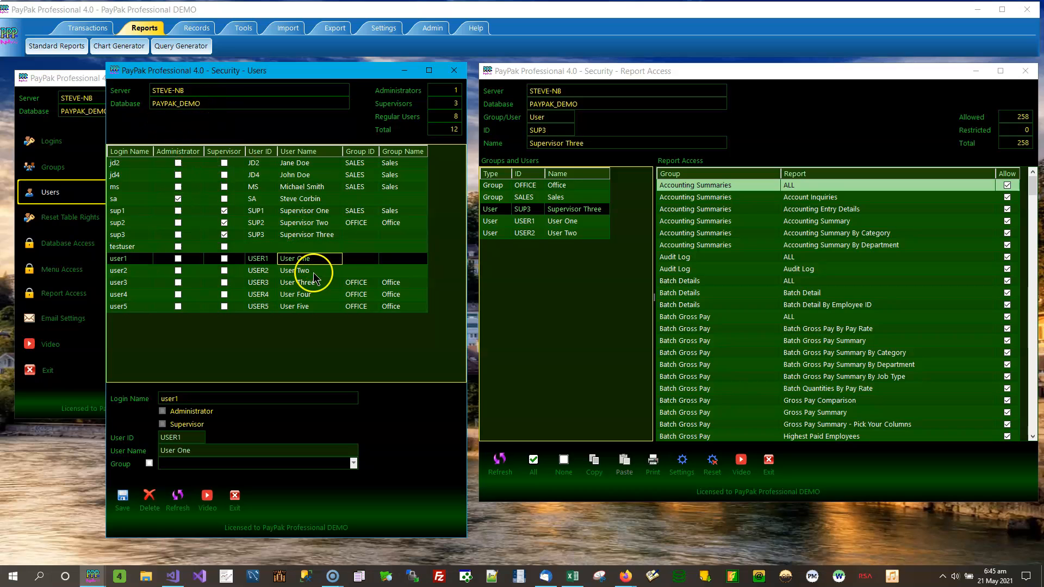
pyautogui.click(315, 273)
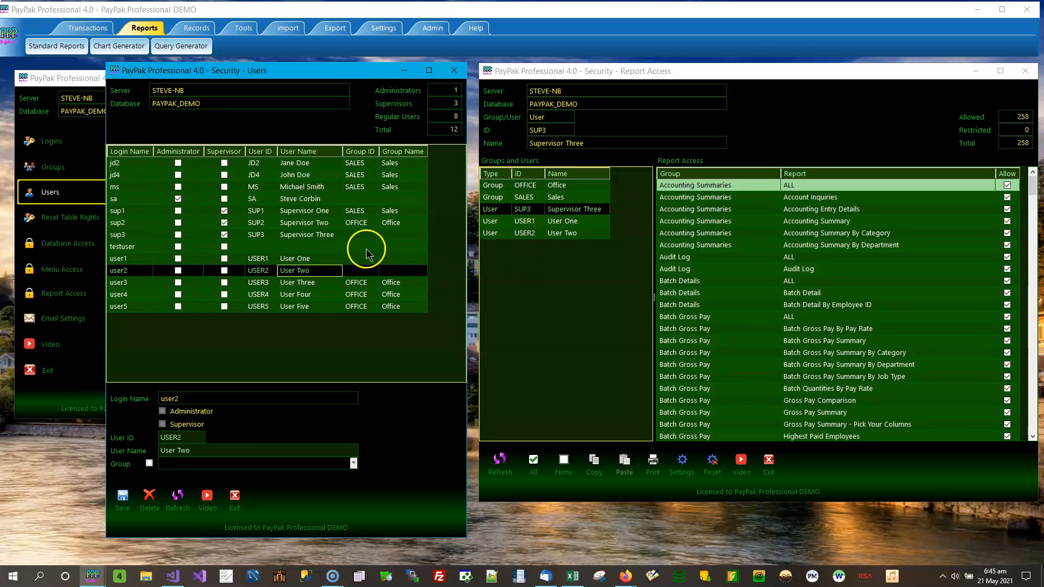
pyautogui.click(568, 223)
pyautogui.click(565, 232)
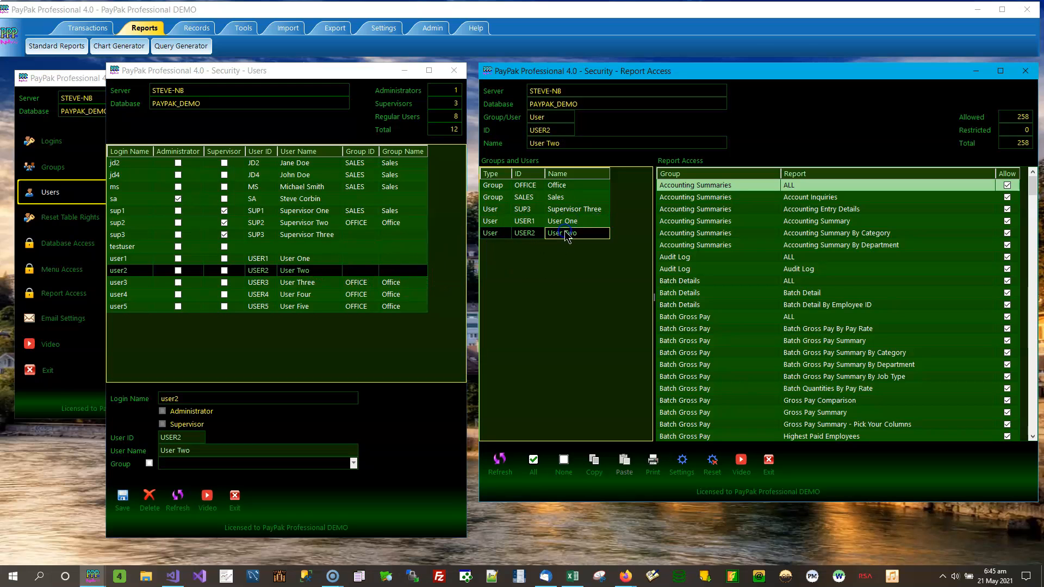
pyautogui.click(299, 283)
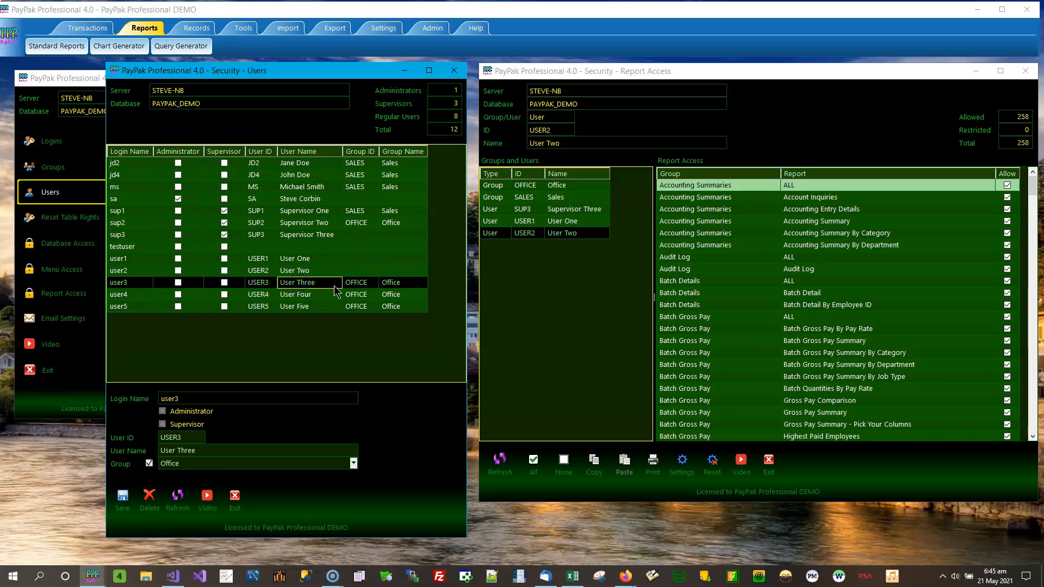
pyautogui.click(303, 298)
pyautogui.click(303, 306)
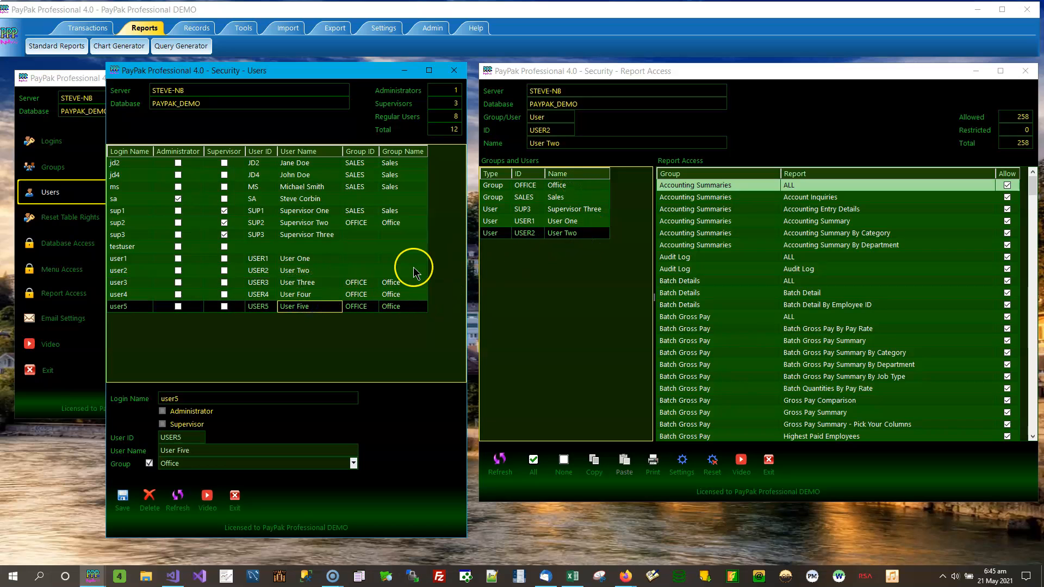
# Show the Office group's report access and check sup2, user4 and user5 group membership
pyautogui.click(579, 188)
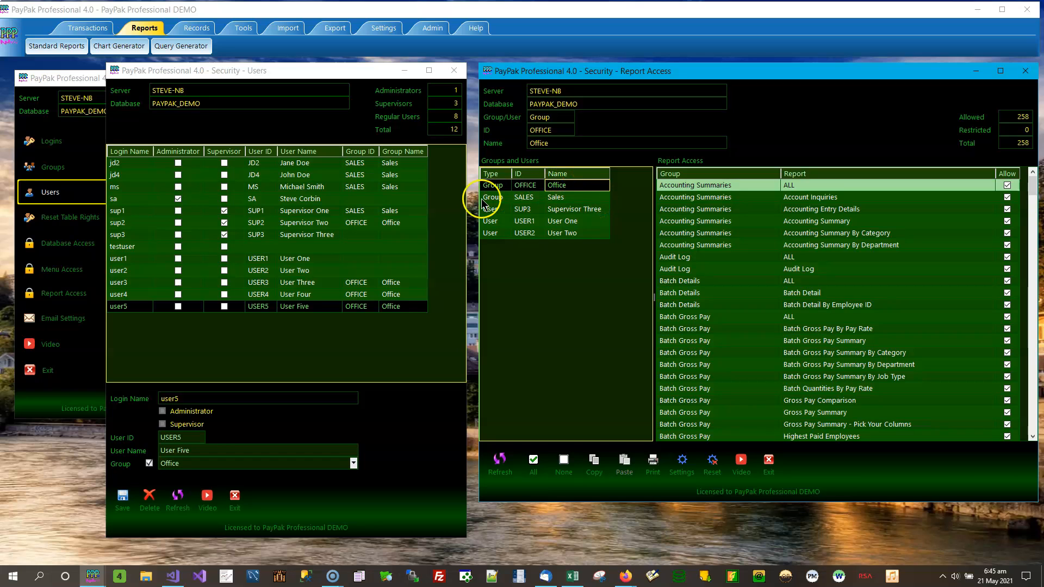
pyautogui.click(415, 224)
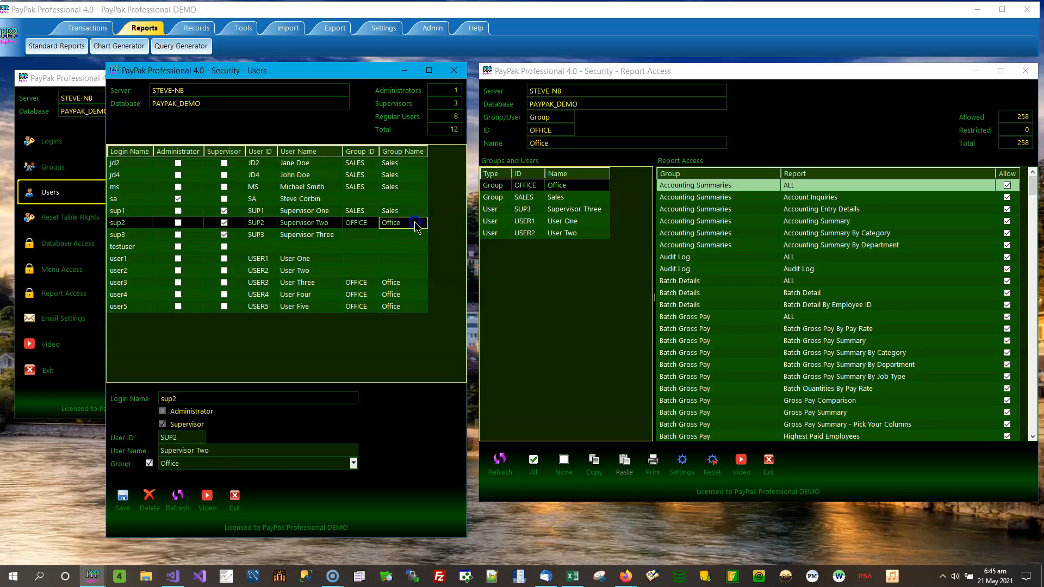
pyautogui.click(426, 287)
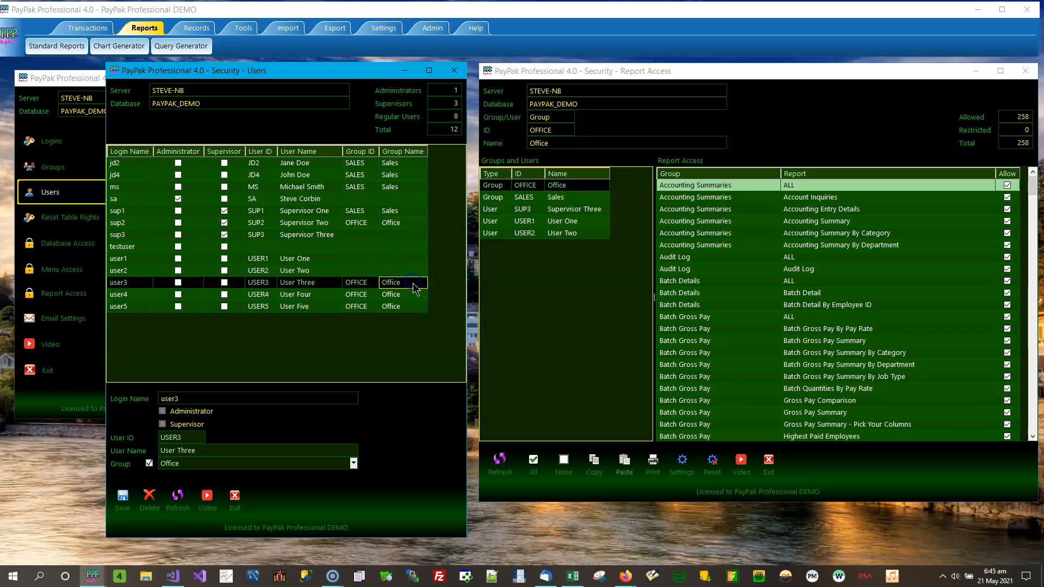
pyautogui.click(415, 298)
pyautogui.click(412, 308)
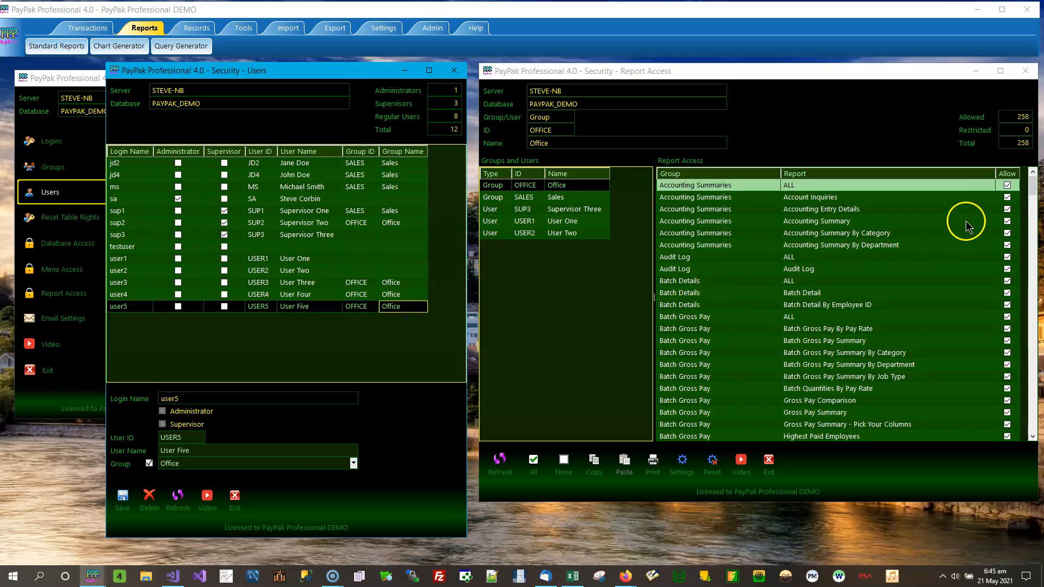
# Untick Allow for Accounting Summary, Accounting Summary By Department and Account Inquiries for Office
pyautogui.click(1007, 222)
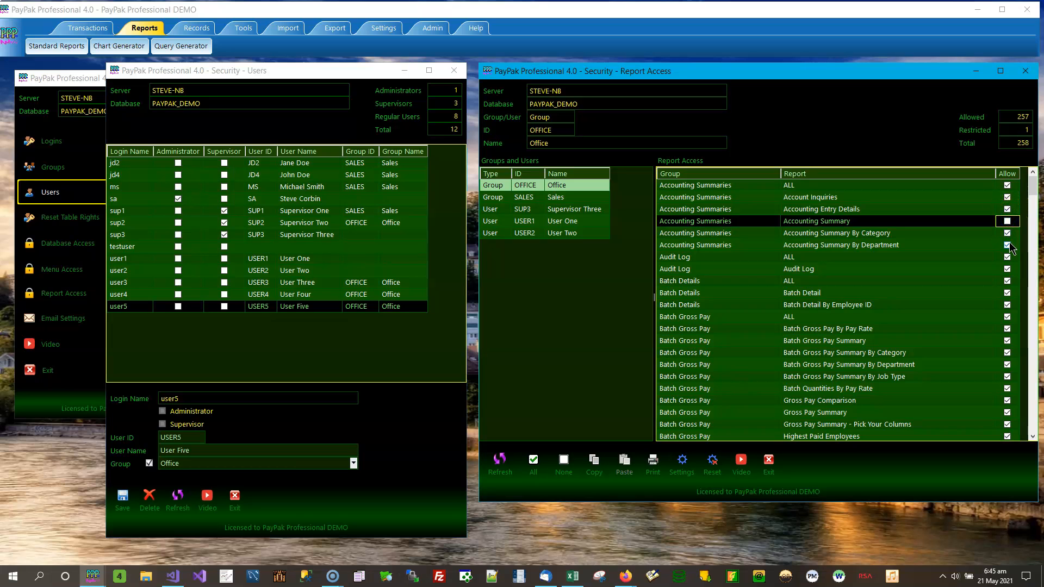
pyautogui.click(1008, 245)
pyautogui.click(1006, 198)
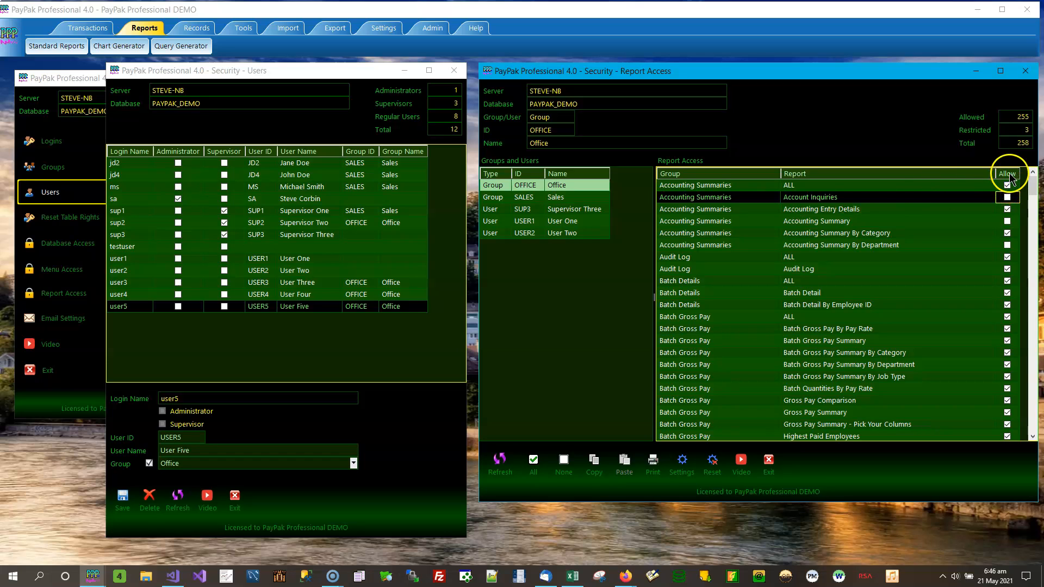
# Reload Office's report access and restrict all Accounting Summaries reports via the ALL row, answering Yes
pyautogui.moveTo(1031, 189)
pyautogui.mouseDown()
pyautogui.moveTo(1039, 412)
pyautogui.moveTo(1032, 185)
pyautogui.mouseUp()
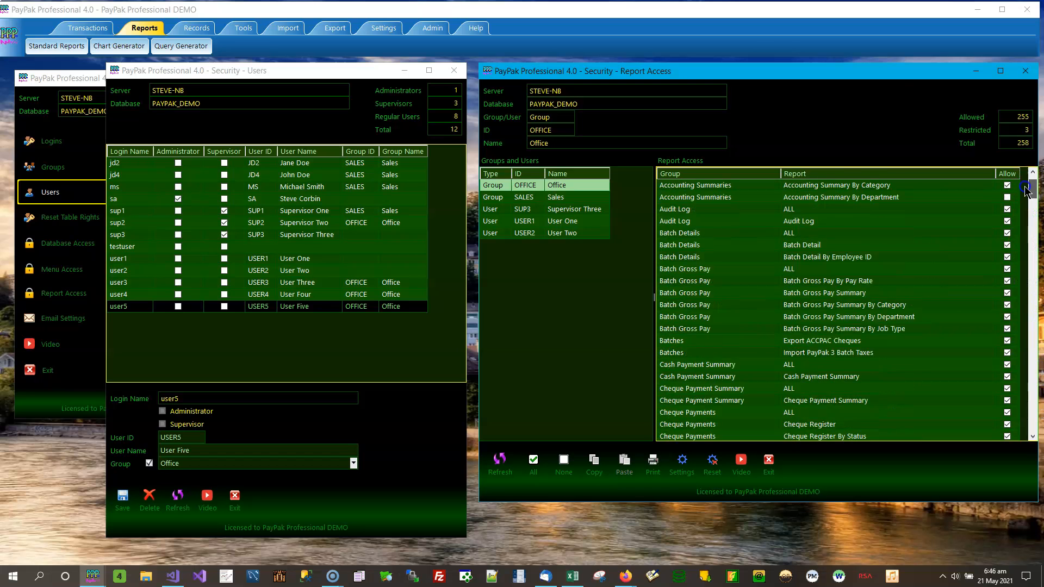
pyautogui.click(778, 198)
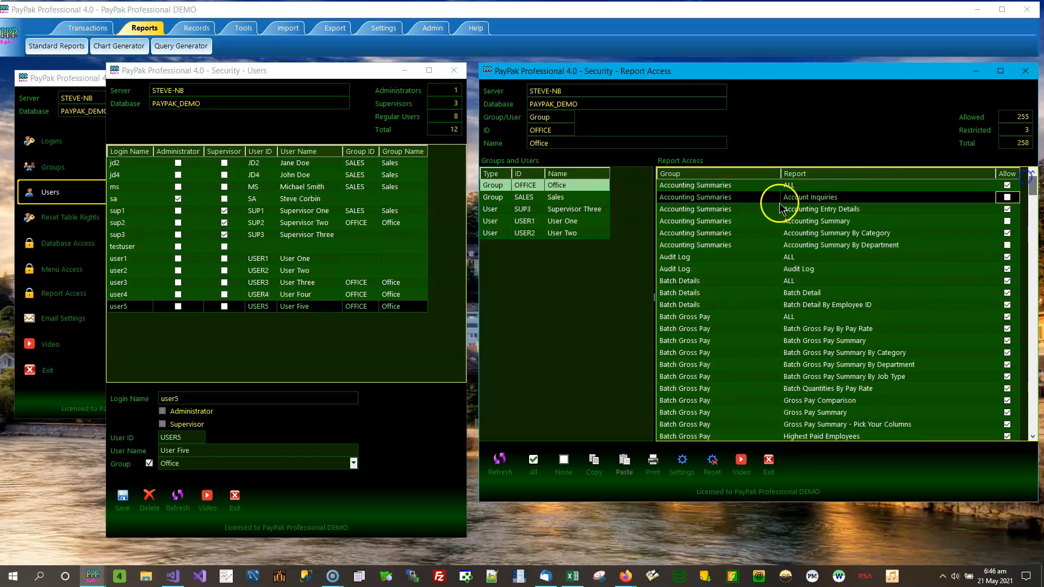
pyautogui.click(581, 188)
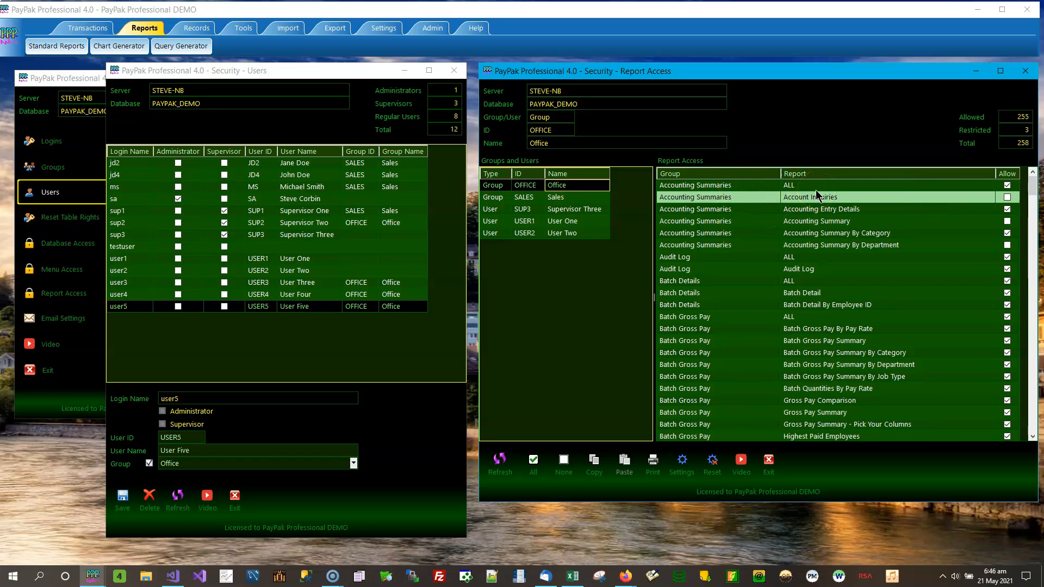
pyautogui.click(736, 185)
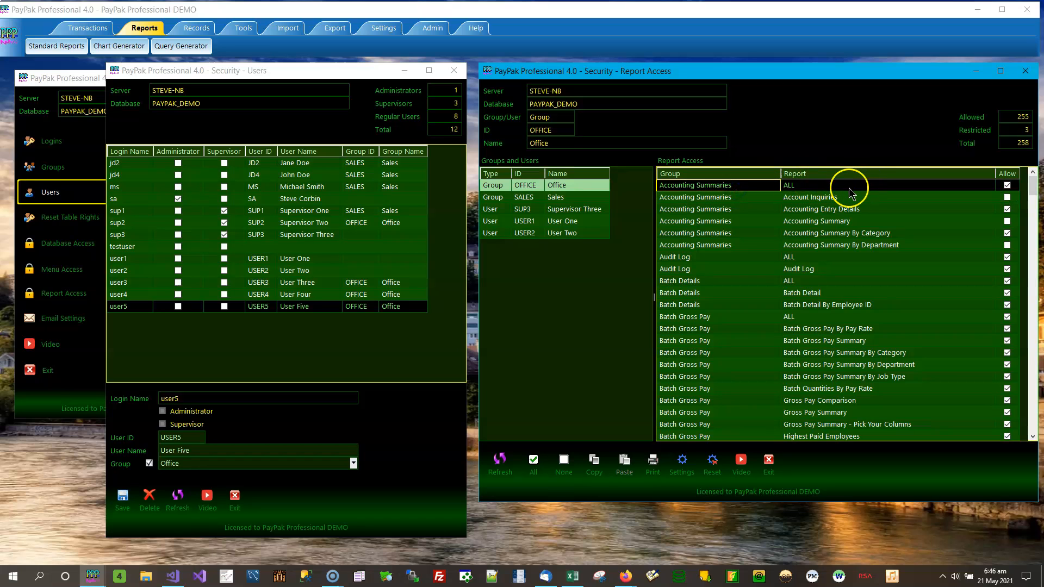
pyautogui.click(1006, 186)
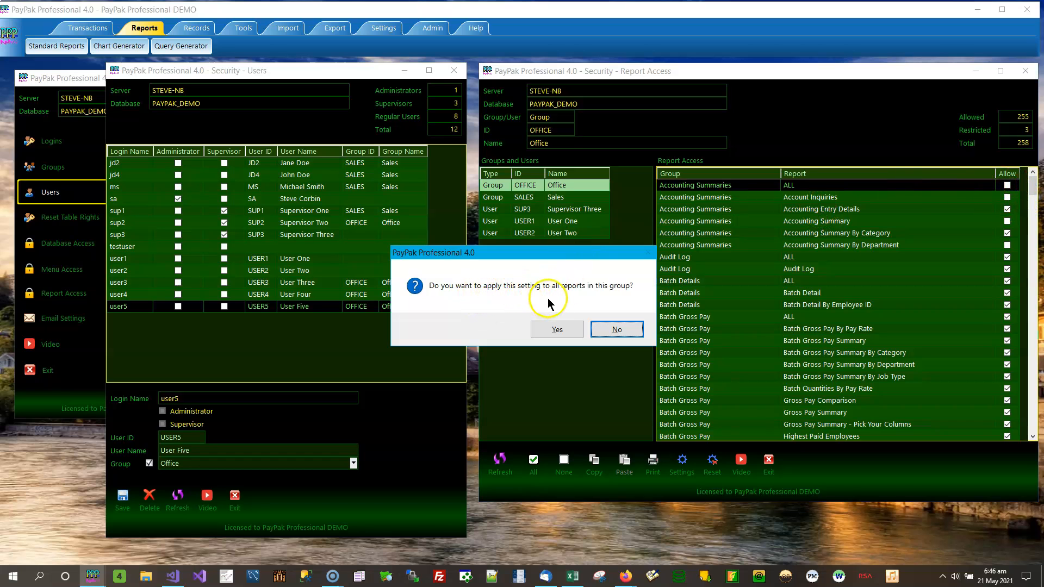
pyautogui.click(559, 330)
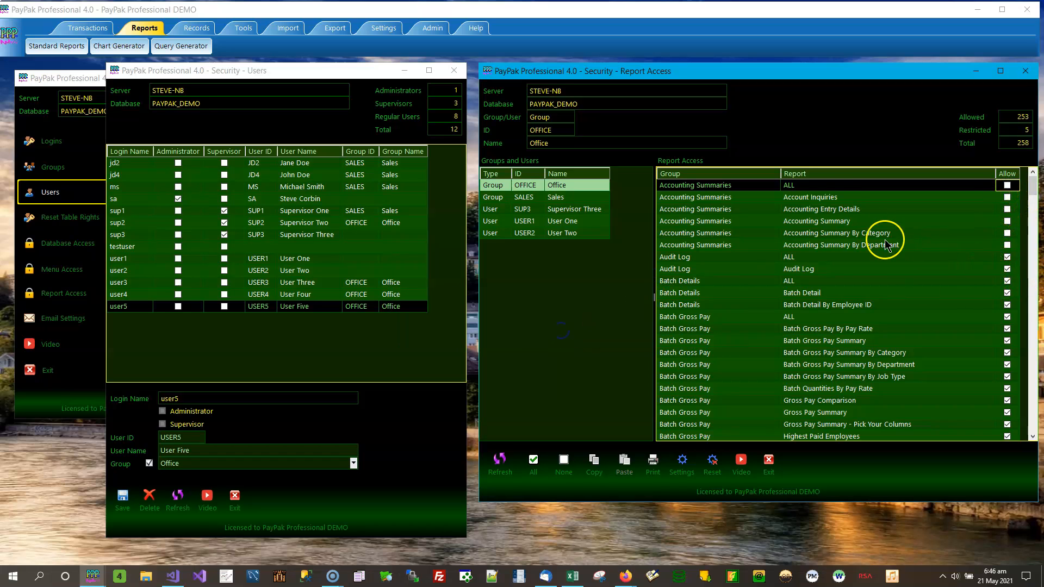
# Re-allow all five Accounting Summaries reports by ticking the ALL row and answering Yes
pyautogui.click(831, 200)
pyautogui.click(830, 211)
pyautogui.click(825, 221)
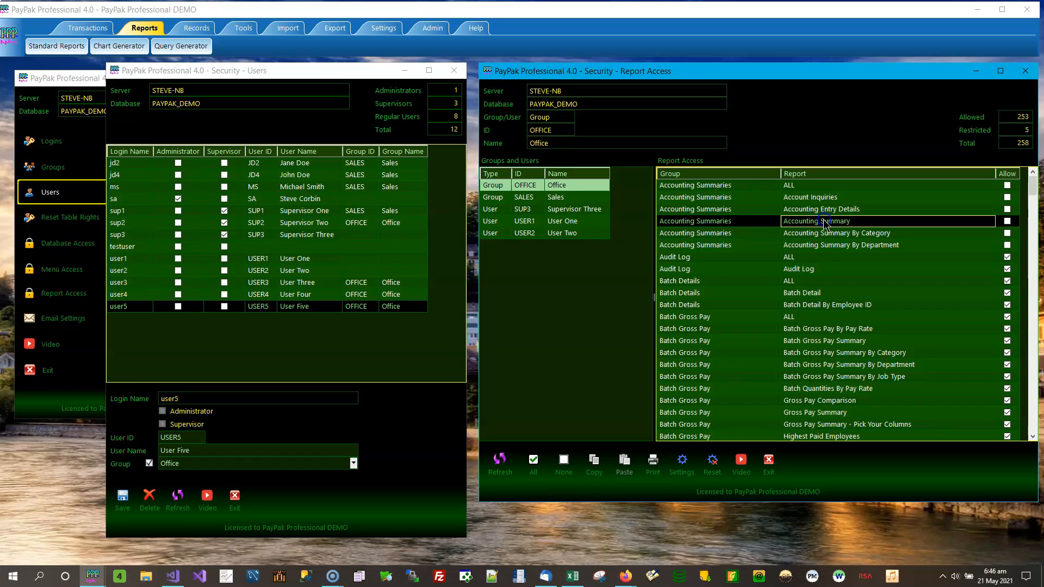
pyautogui.click(829, 234)
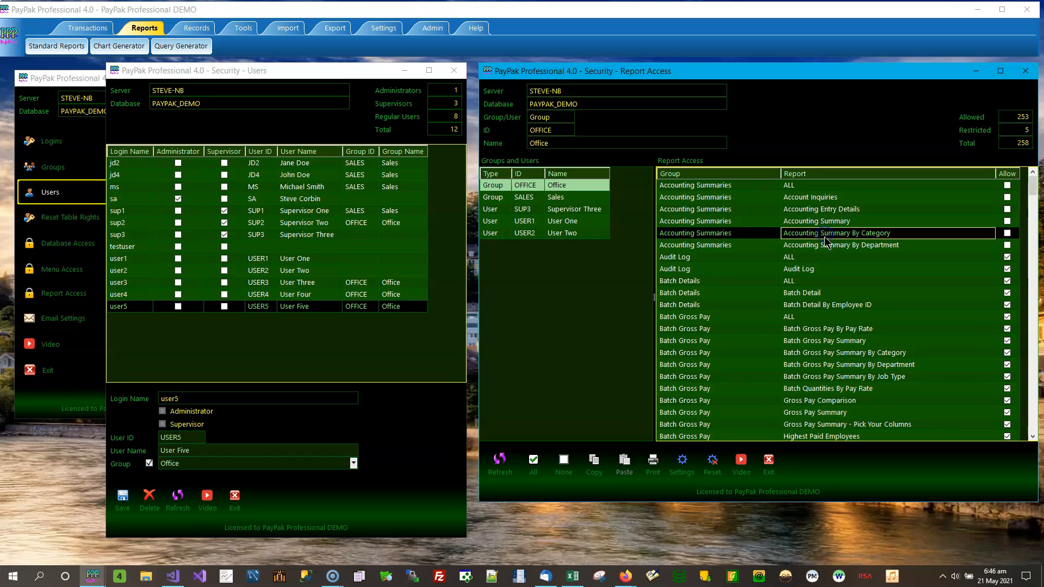
pyautogui.click(824, 246)
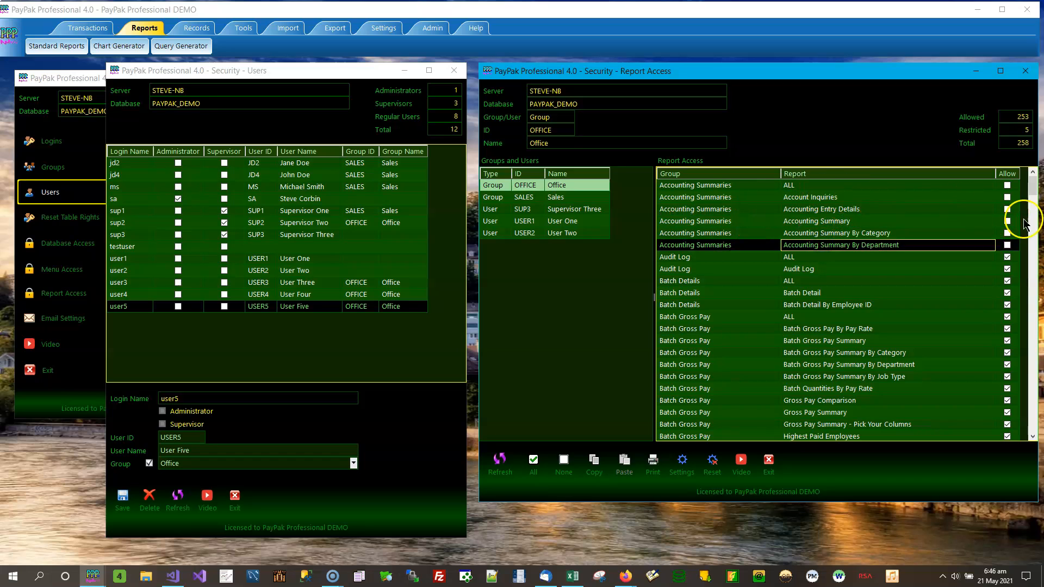
pyautogui.click(1008, 186)
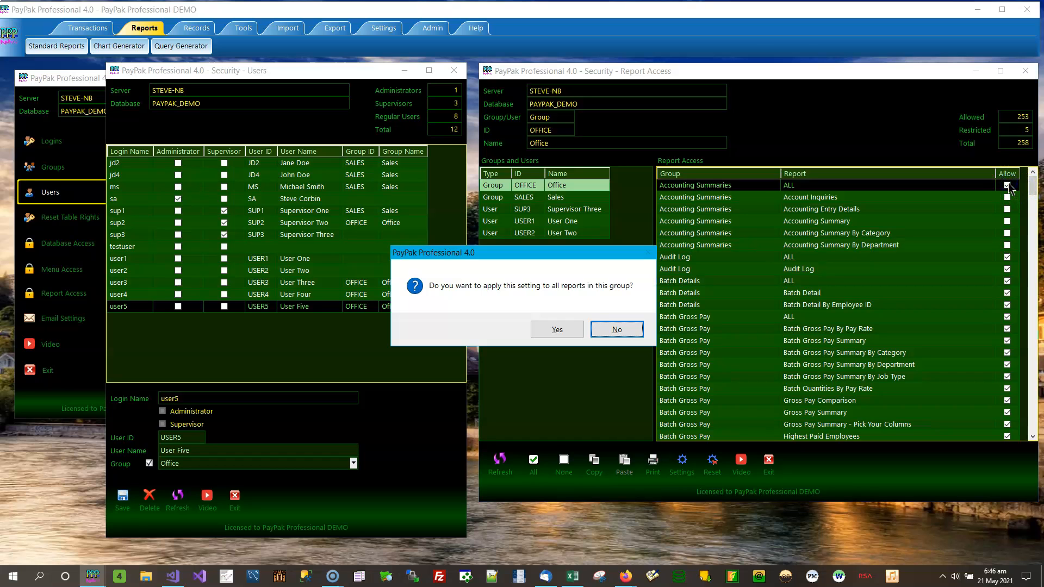
pyautogui.click(557, 329)
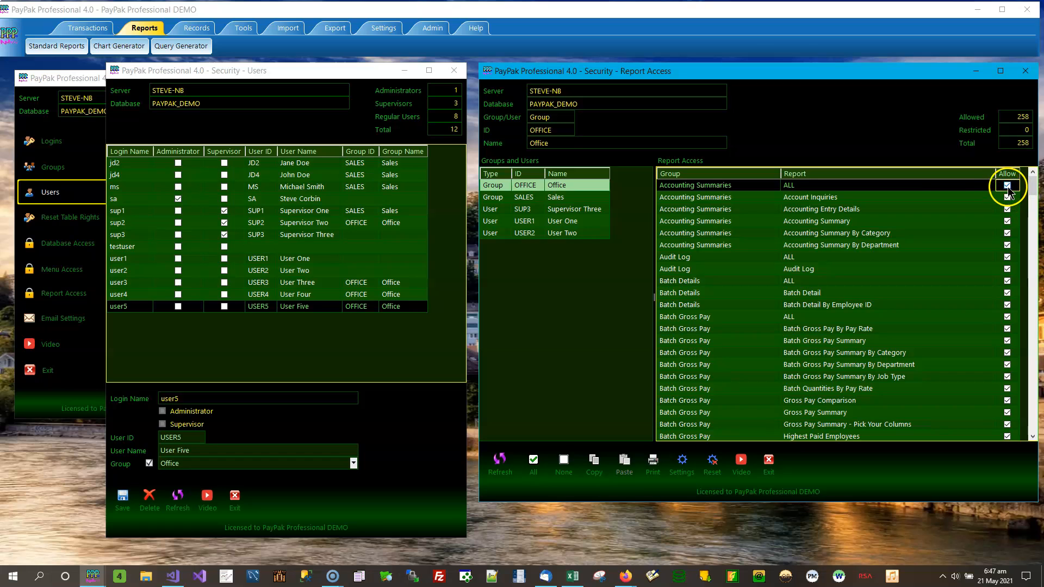
# Untick only the ALL row, answering No, then restrict Account Inquiries again
pyautogui.click(1007, 185)
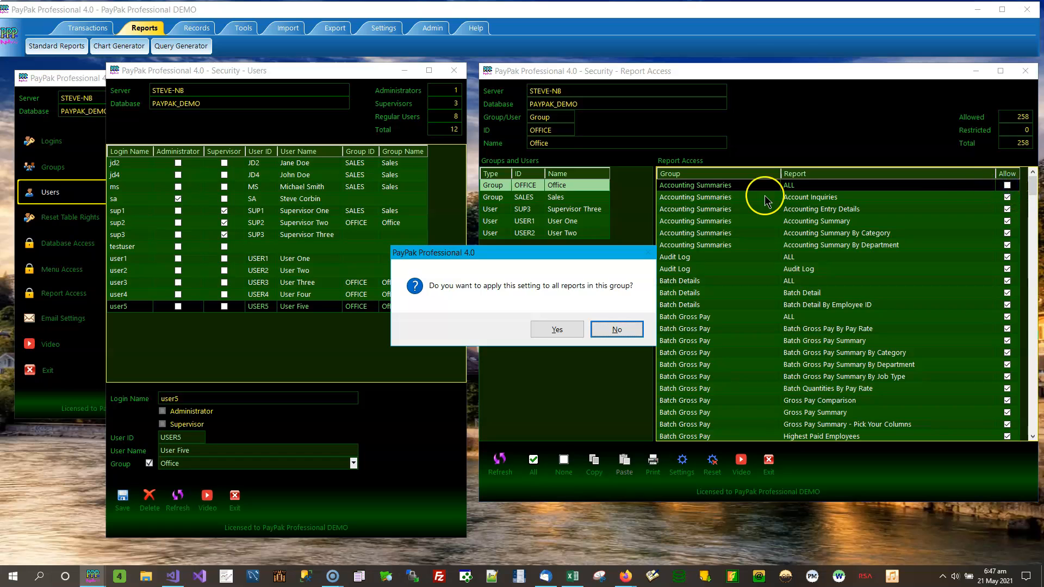
pyautogui.click(613, 328)
pyautogui.click(1007, 198)
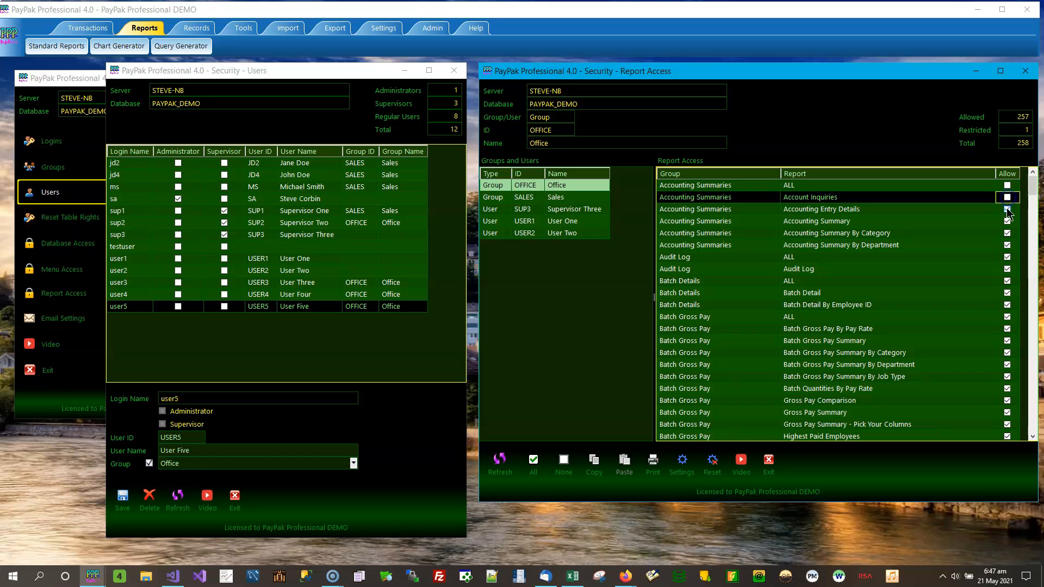
# Block Office from Accounting Entry Details, Audit Log and Batch reports, then set all 258 to None
pyautogui.click(1007, 209)
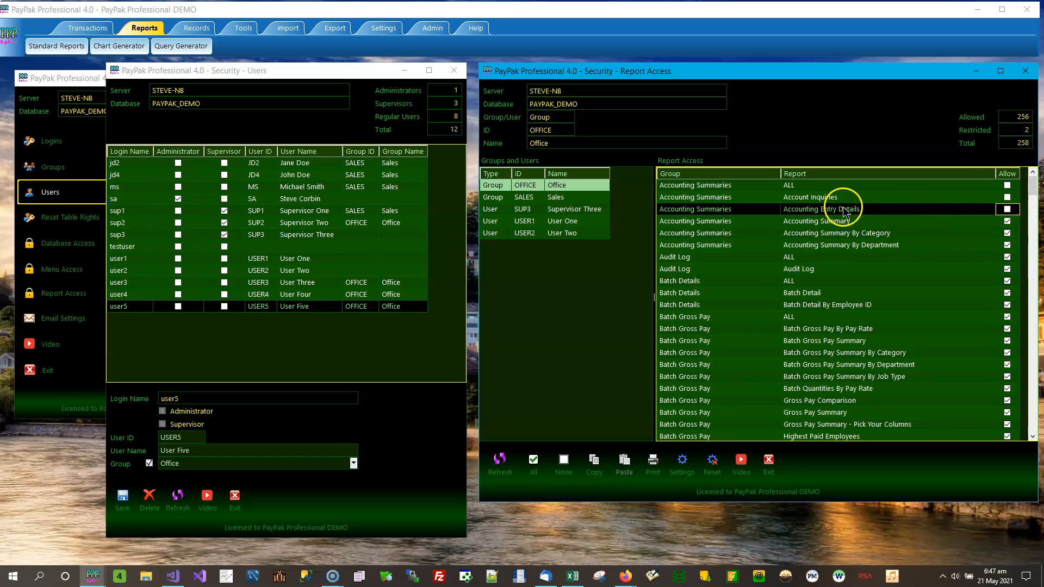
pyautogui.click(860, 225)
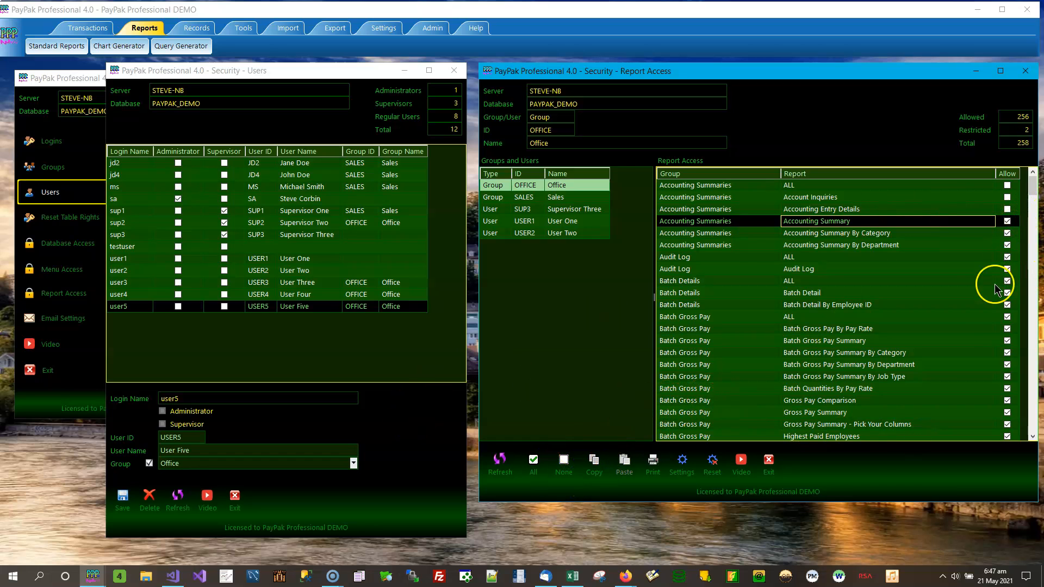
pyautogui.click(1006, 257)
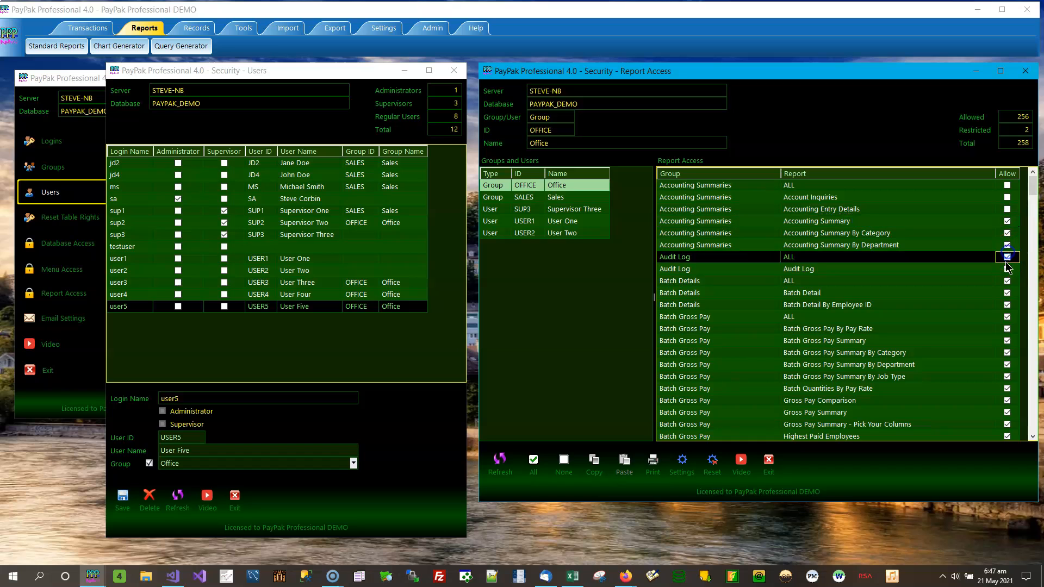
pyautogui.click(1007, 269)
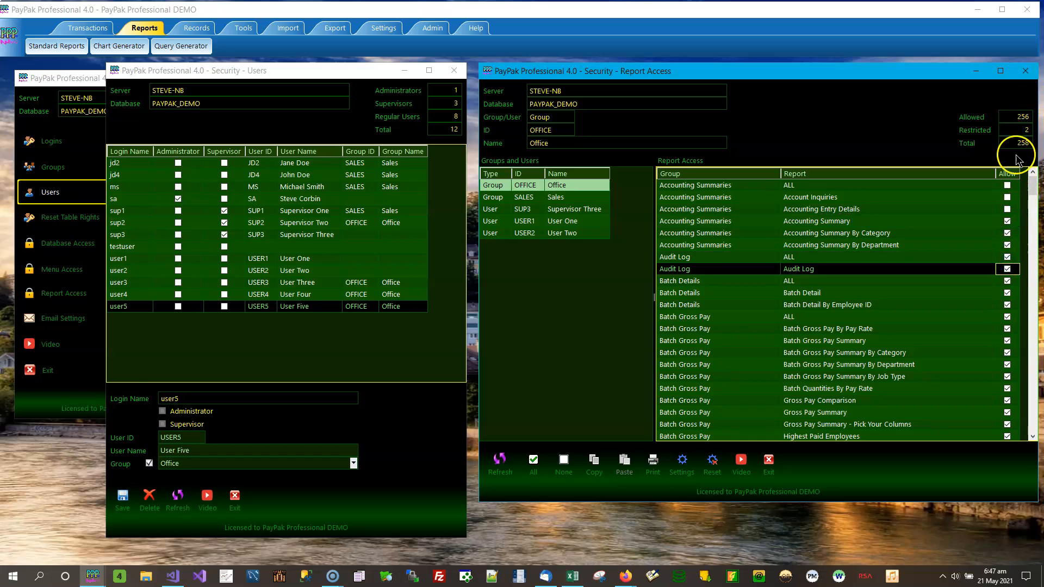
pyautogui.click(1007, 293)
pyautogui.click(1007, 305)
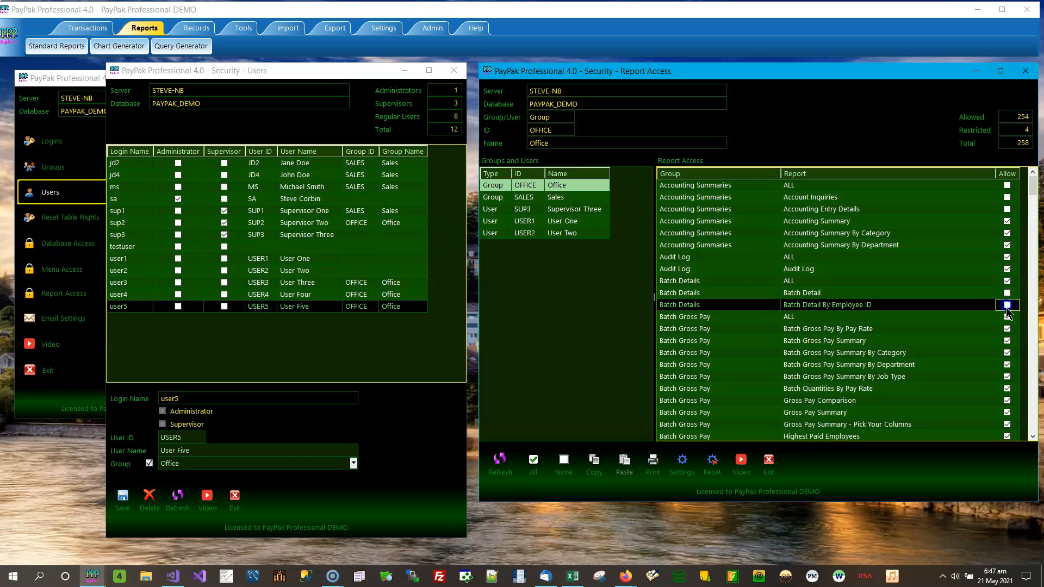
pyautogui.click(1006, 341)
pyautogui.click(1007, 352)
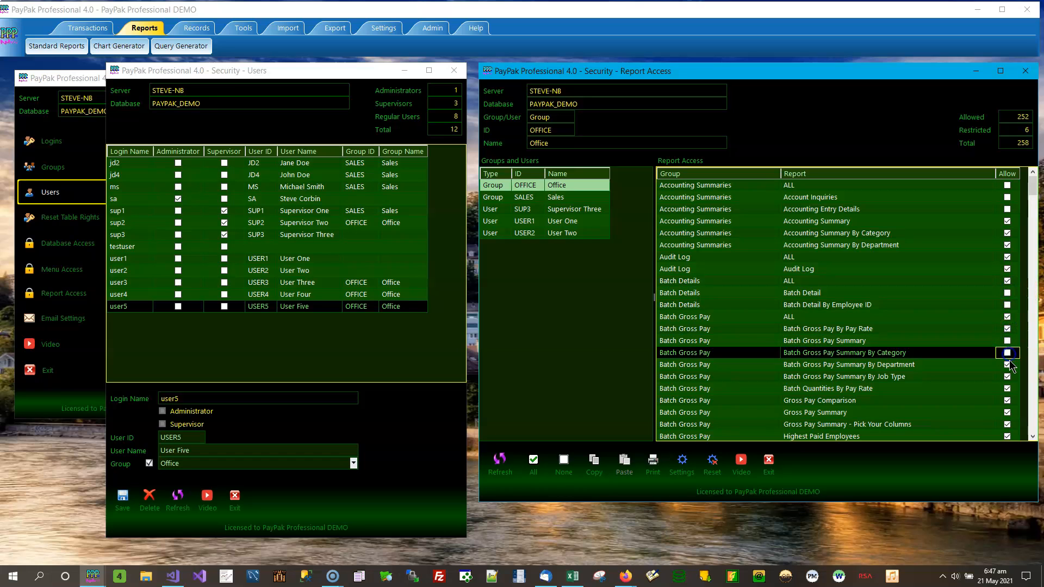
pyautogui.click(1007, 364)
pyautogui.moveTo(1035, 186)
pyautogui.mouseDown()
pyautogui.moveTo(1024, 442)
pyautogui.moveTo(1033, 183)
pyautogui.mouseUp()
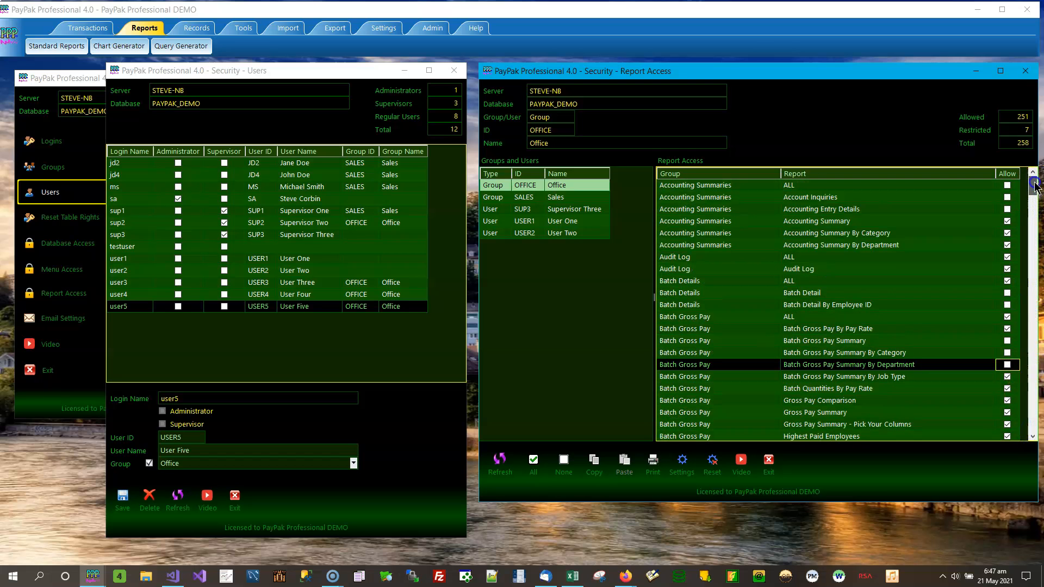
pyautogui.click(564, 461)
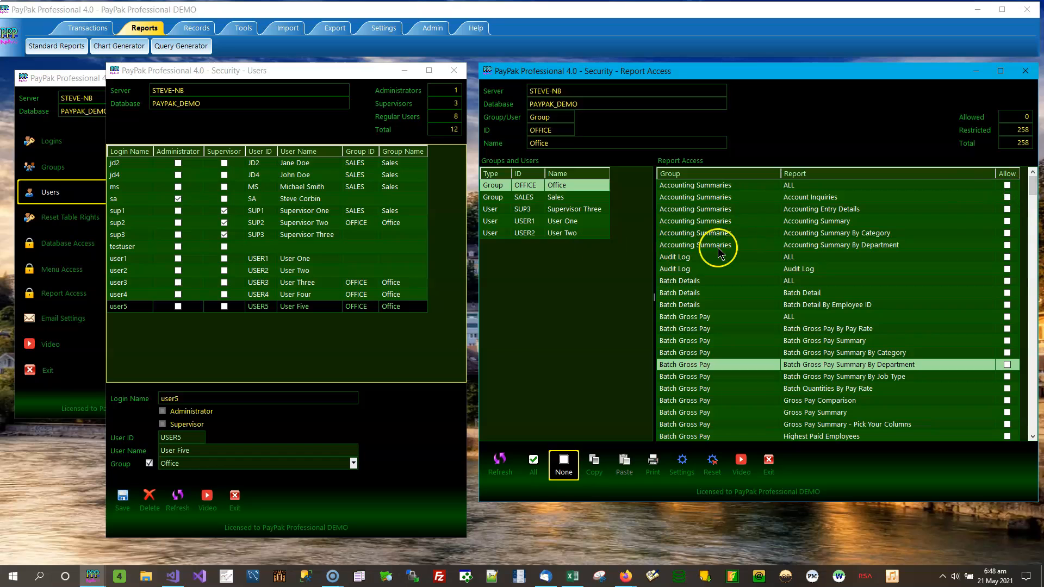
# Re-allow Accounting Summary, By Category and By Department for Office, leaving 3 allowed, 255 restricted
pyautogui.click(1007, 220)
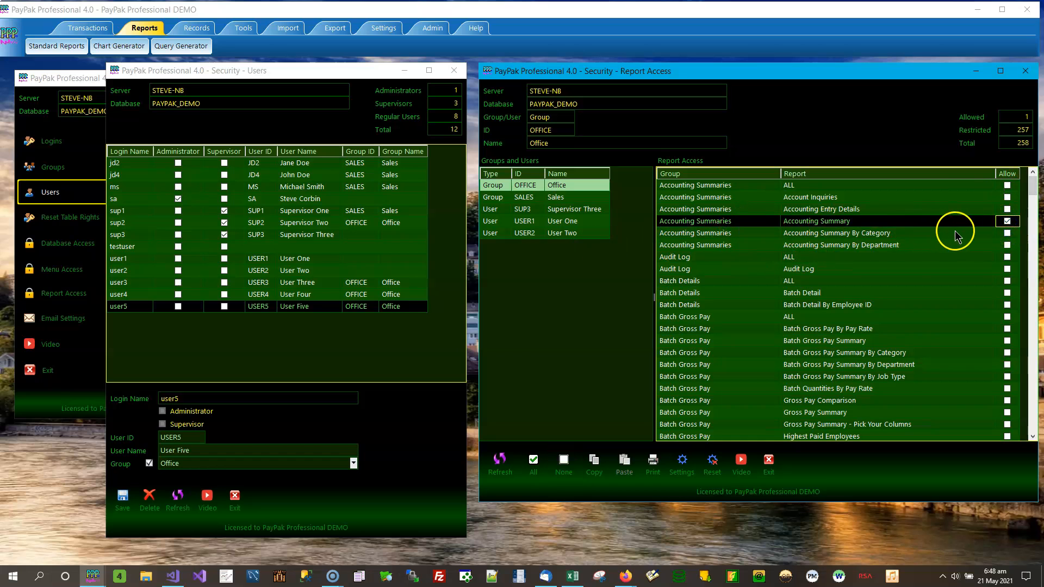
pyautogui.click(1007, 232)
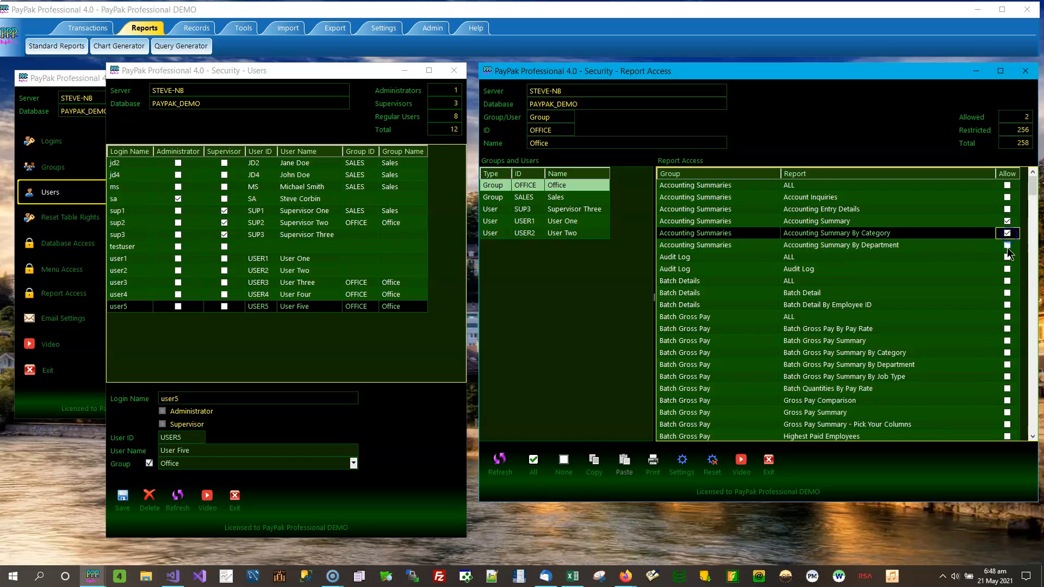
pyautogui.click(1007, 244)
pyautogui.moveTo(1033, 179); pyautogui.dragTo(1038, 375)
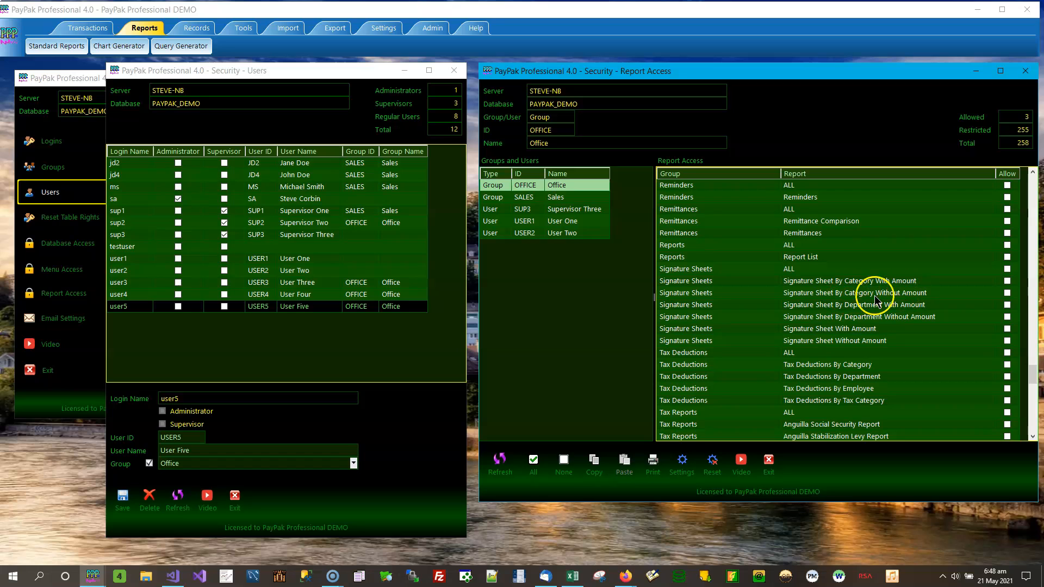
# Tick Allow for Signature Sheet By Category Without Amount in the Office group's Report Access grid
pyautogui.click(1007, 293)
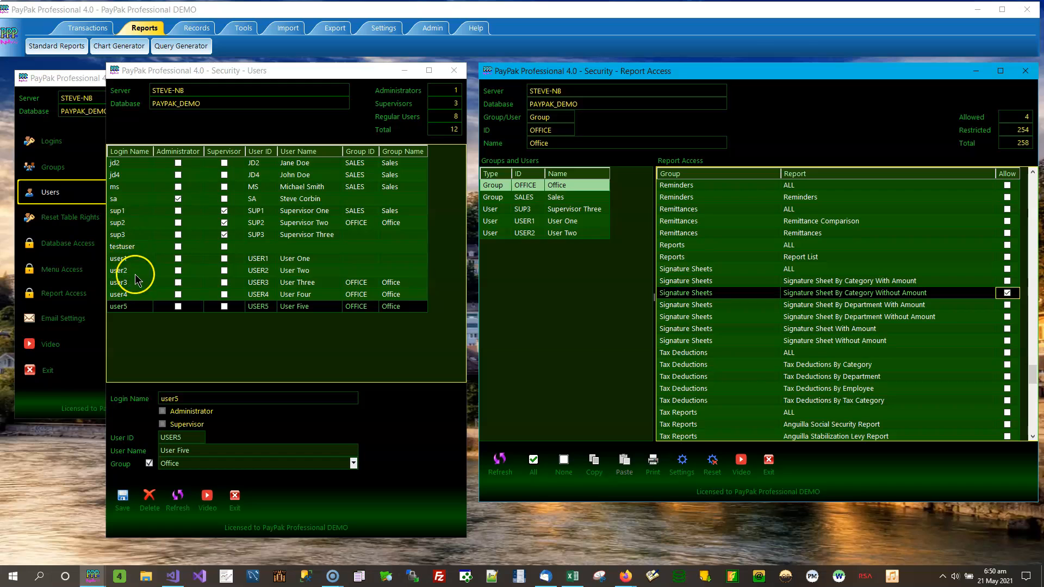
pyautogui.click(119, 258)
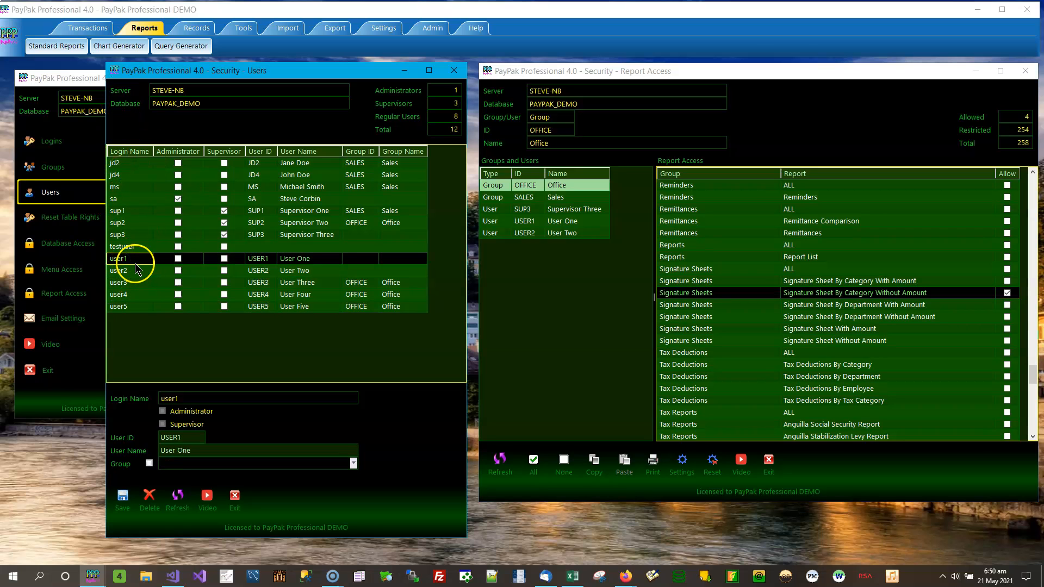
pyautogui.click(261, 259)
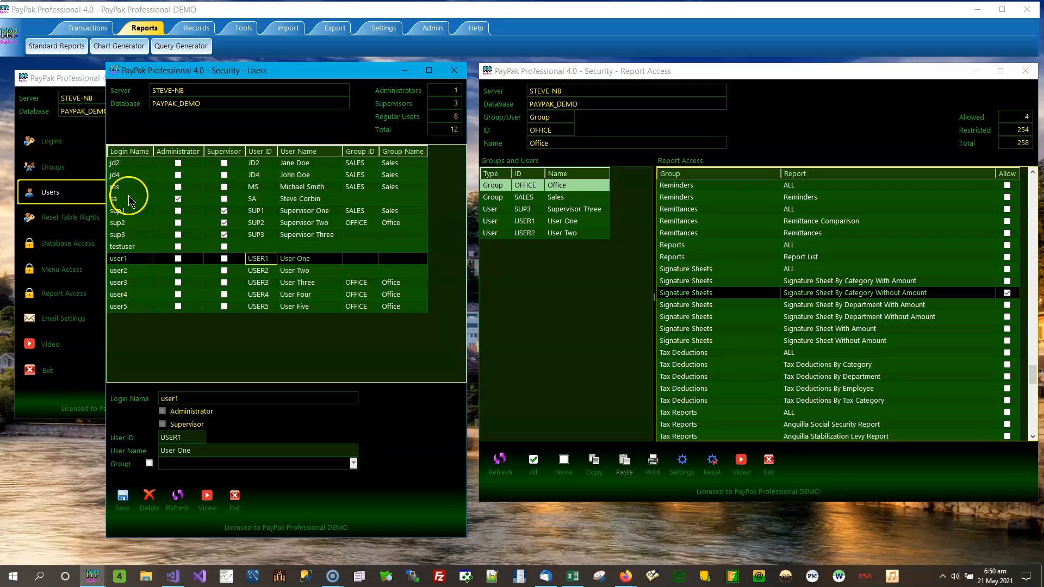
pyautogui.click(123, 163)
pyautogui.click(262, 164)
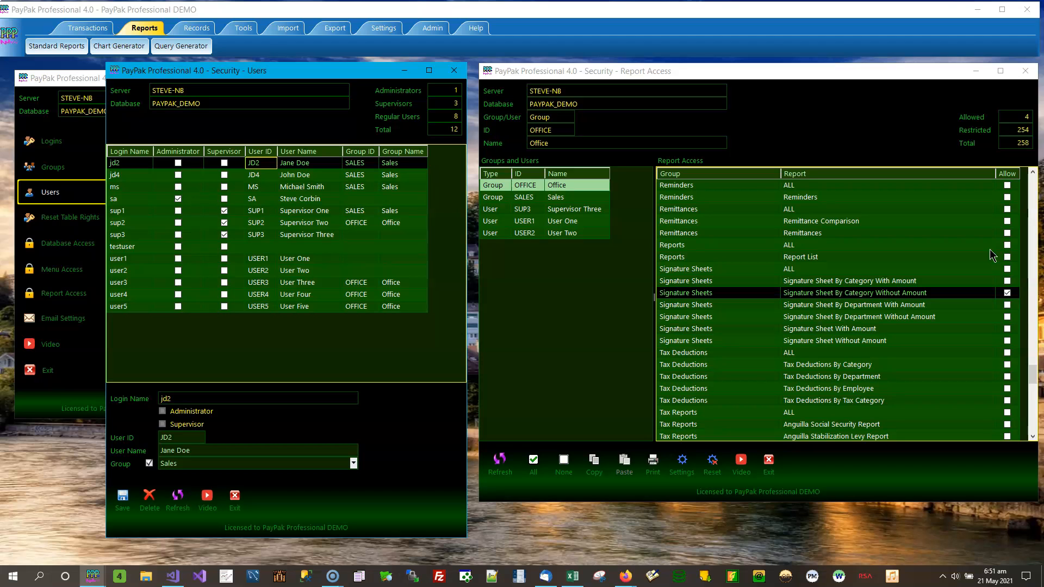
pyautogui.moveTo(1035, 375); pyautogui.dragTo(1035, 197)
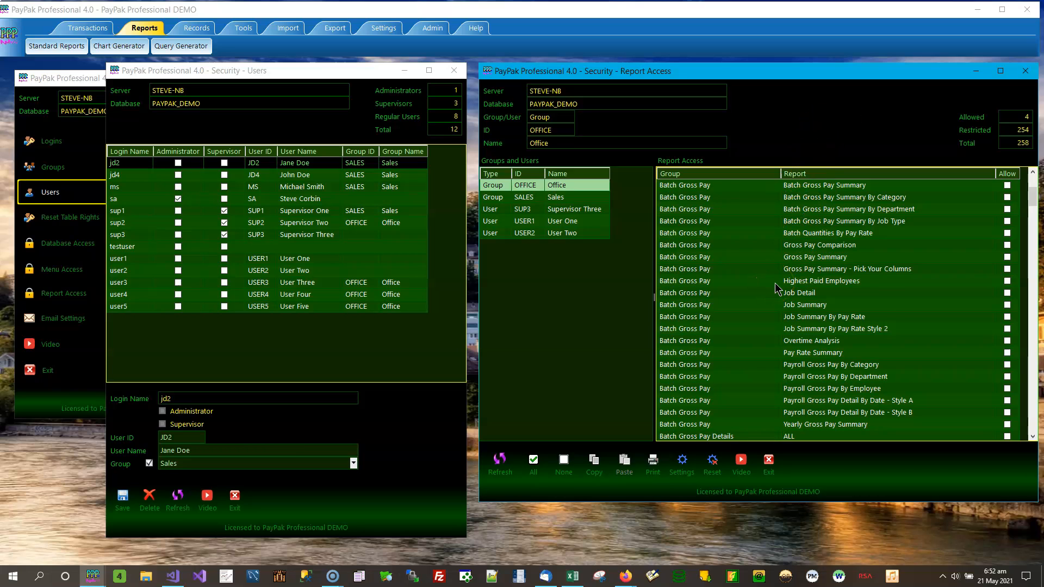
# Open the Users window from the Security menu beside the Office group's Report Access window
pyautogui.click(75, 76)
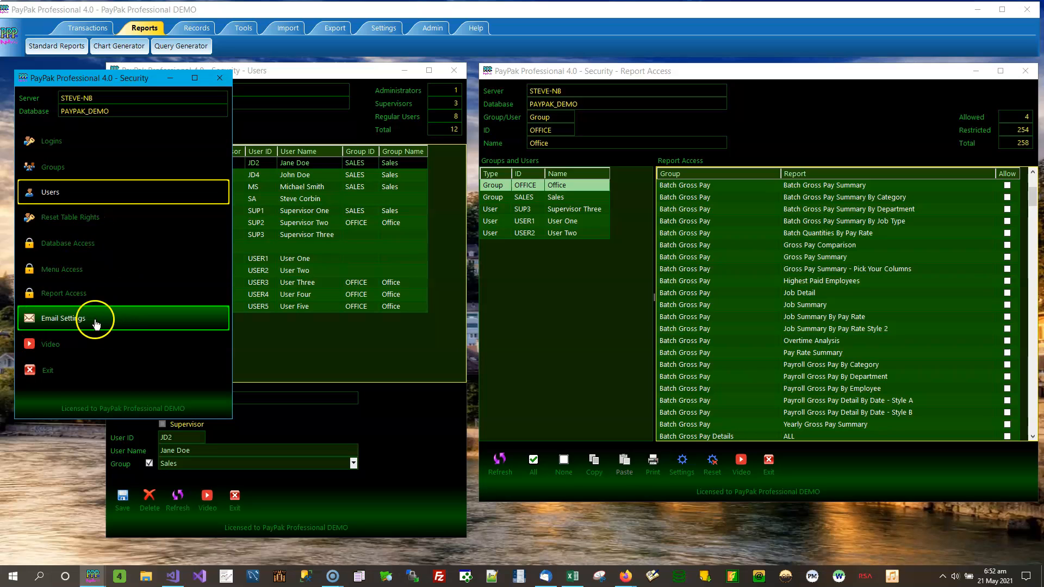
pyautogui.click(137, 318)
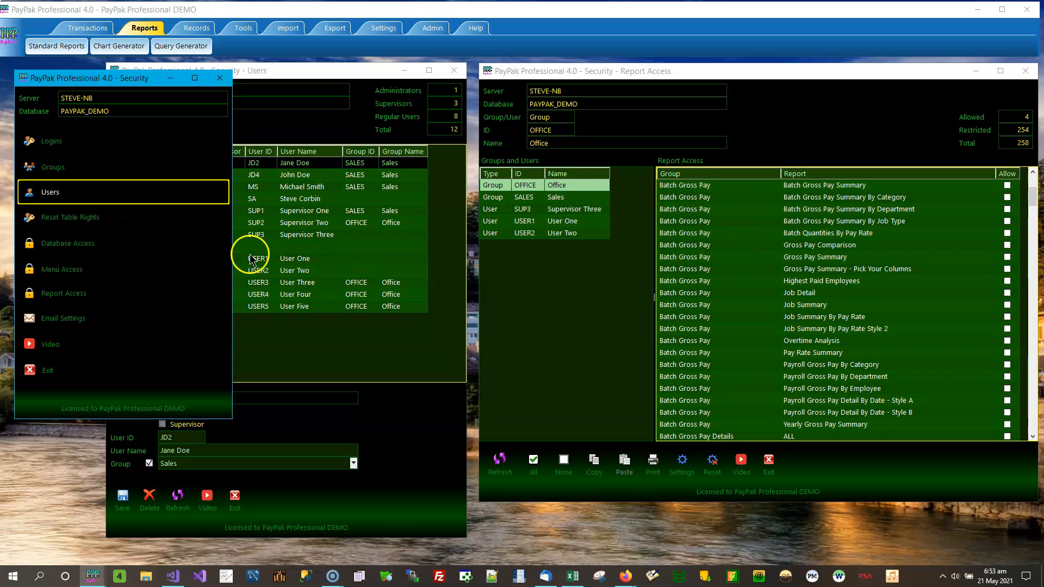
# Bring the Users window forward and load Supervisor One's record from the Sales group
pyautogui.click(336, 132)
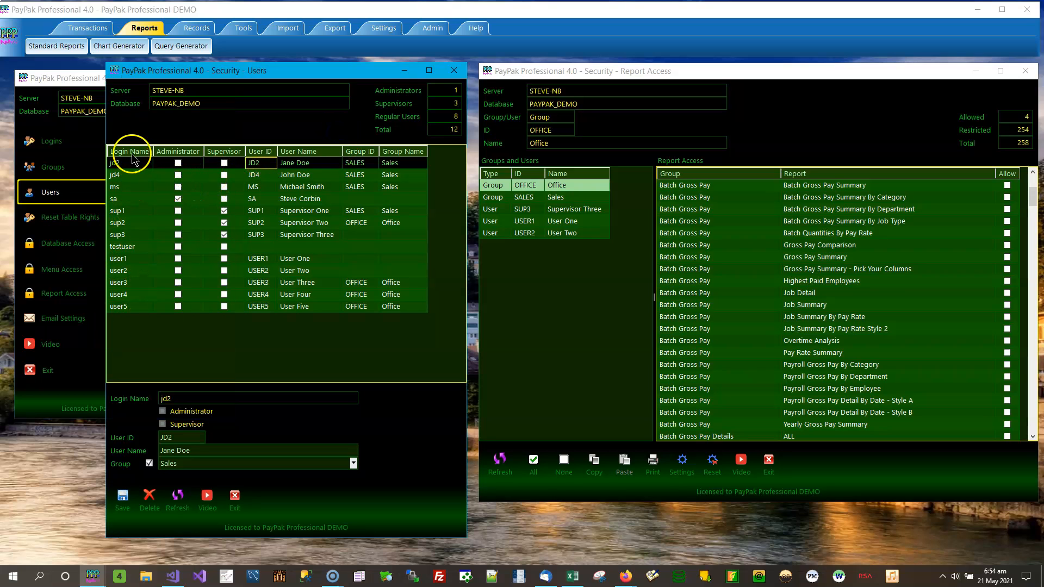
pyautogui.click(125, 211)
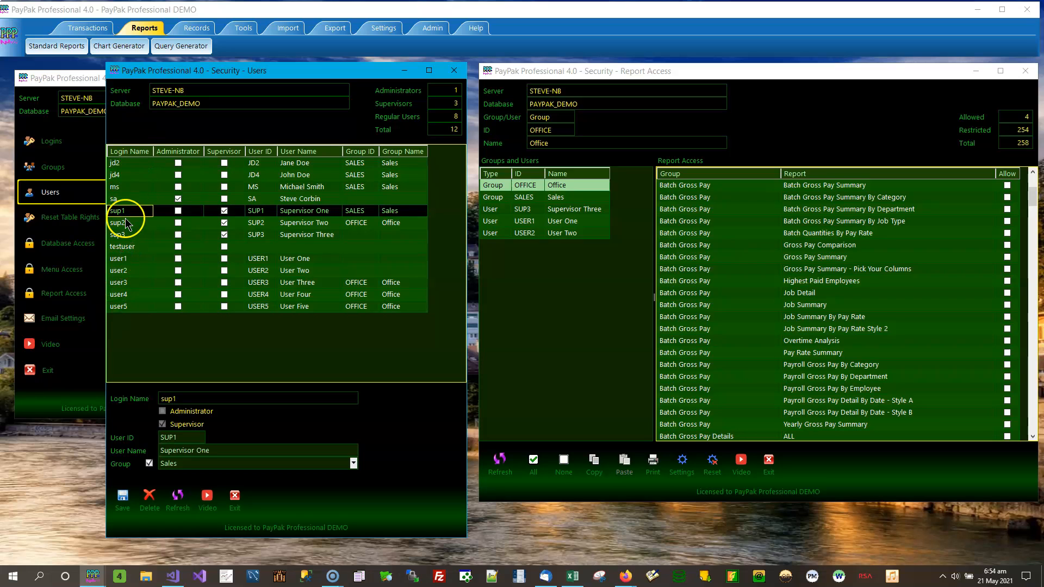
pyautogui.click(264, 211)
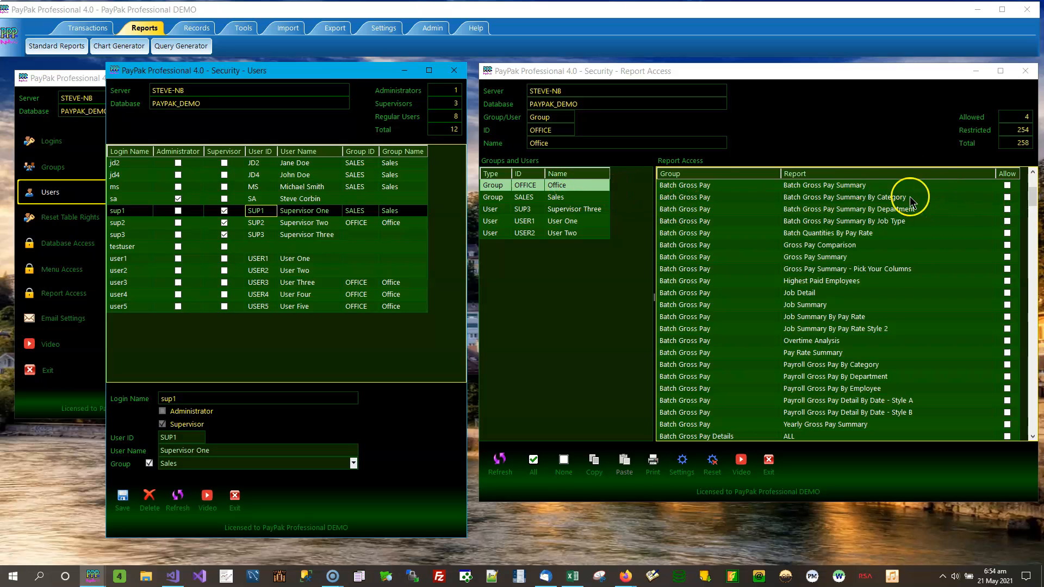
# Scroll Report Access back to the top and load User Three's Office group record
pyautogui.moveTo(1033, 197); pyautogui.dragTo(1037, 181)
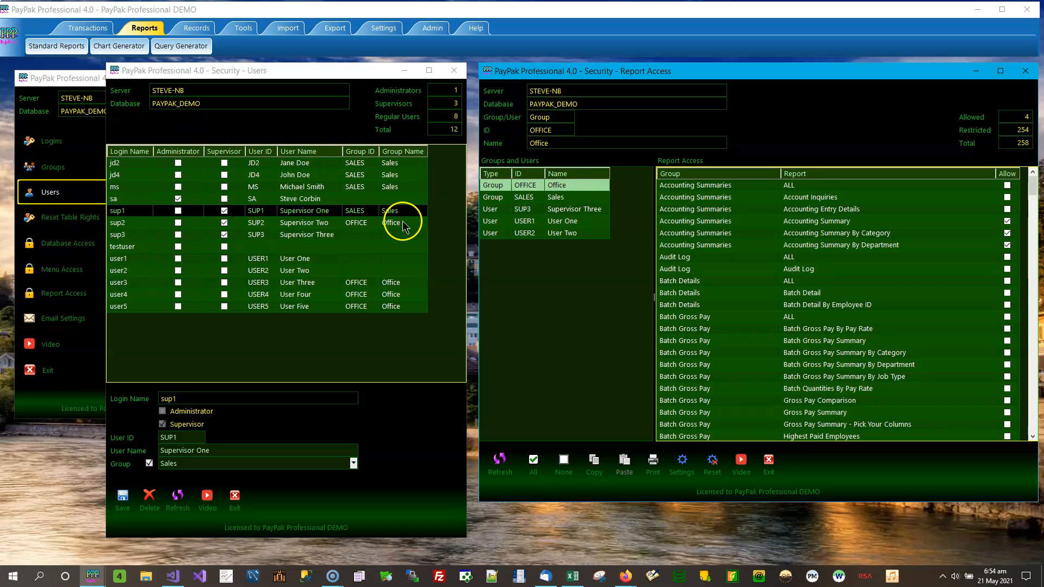
pyautogui.click(395, 284)
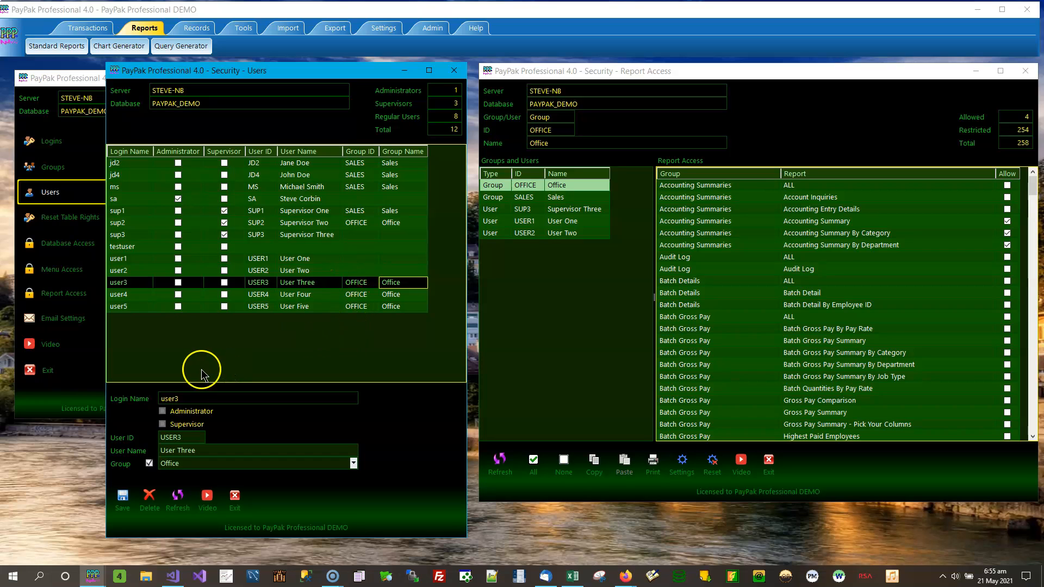
# Launch a second PayPak instance and log in with the Office user's password
pyautogui.rightClick(93, 577)
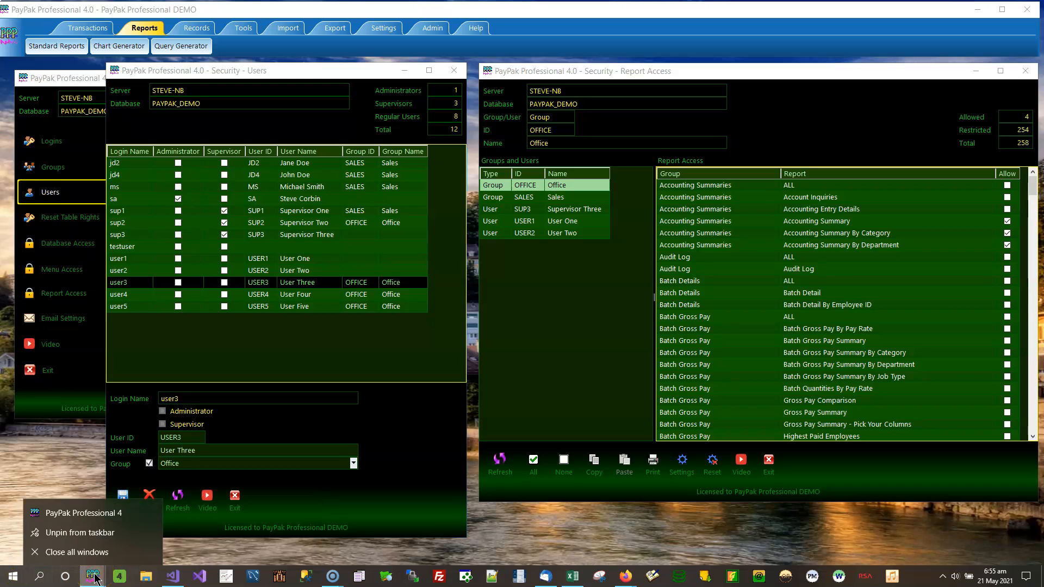
pyautogui.click(113, 515)
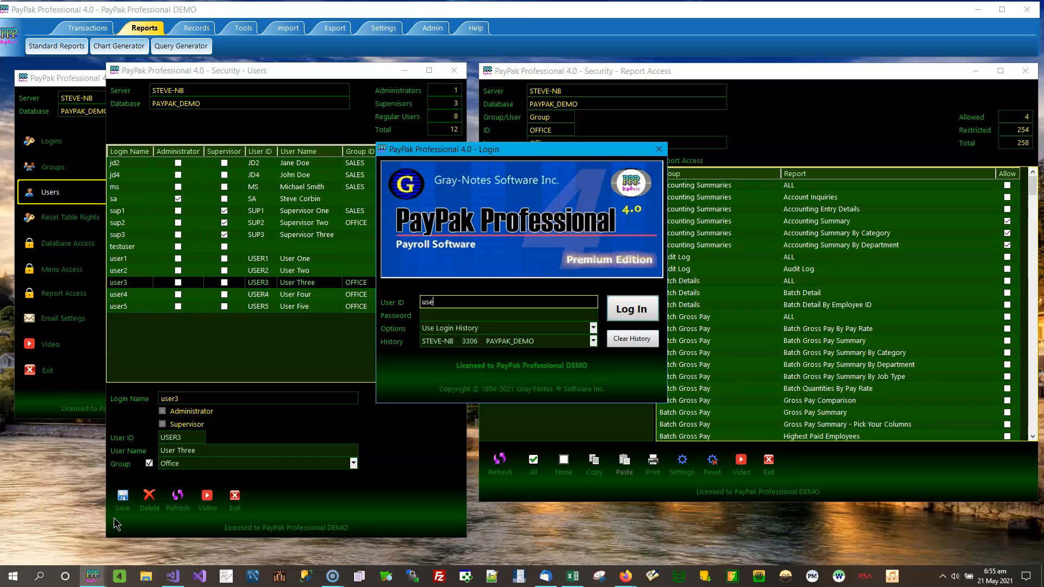
pyautogui.click(516, 315)
pyautogui.write('123')
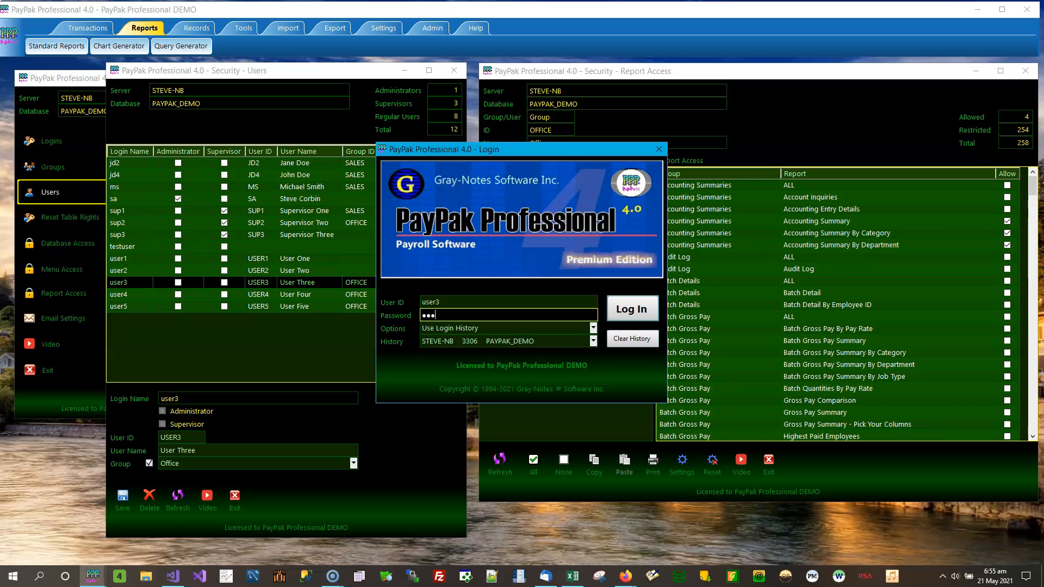
pyautogui.click(633, 305)
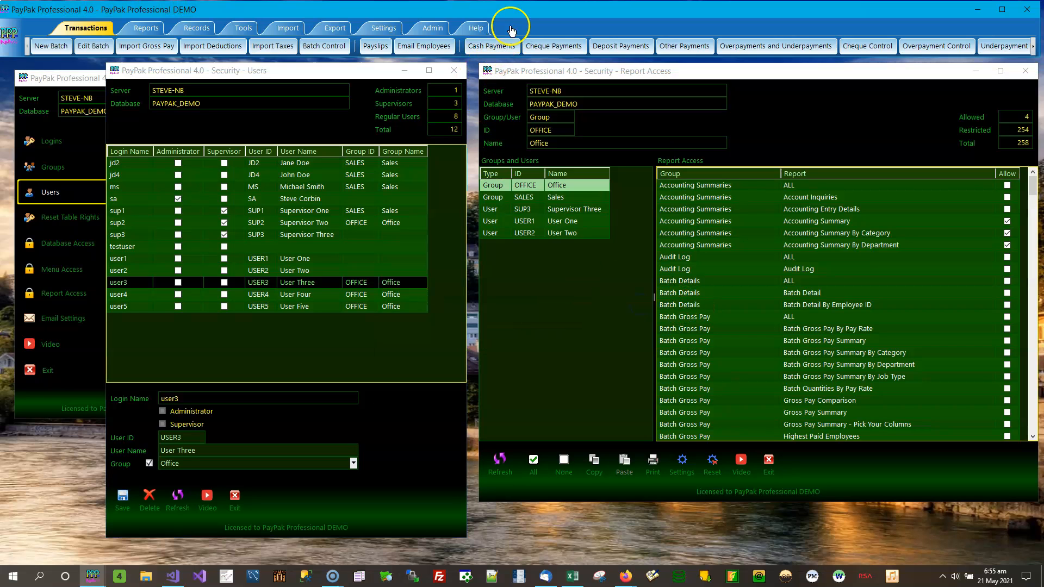
# Open Standard Reports in the second window, listing only the four allowed reports
pyautogui.moveTo(504, 14); pyautogui.dragTo(504, 72)
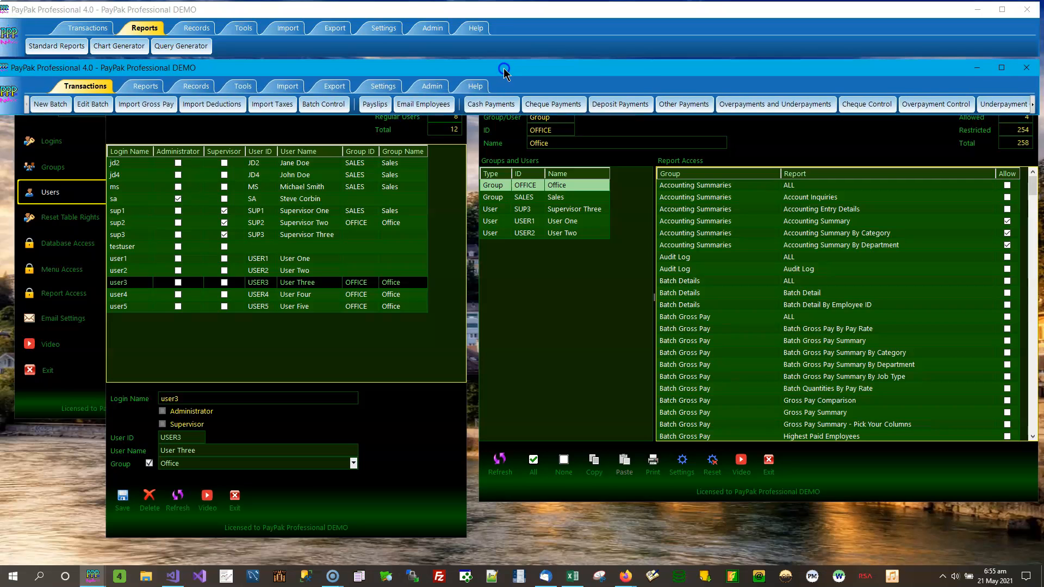
pyautogui.click(145, 88)
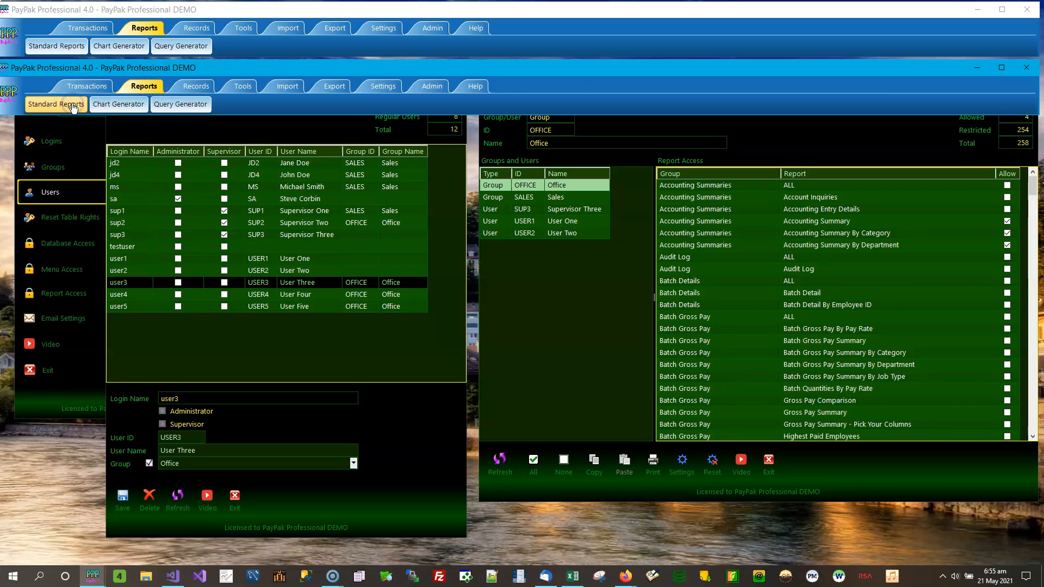
pyautogui.click(73, 106)
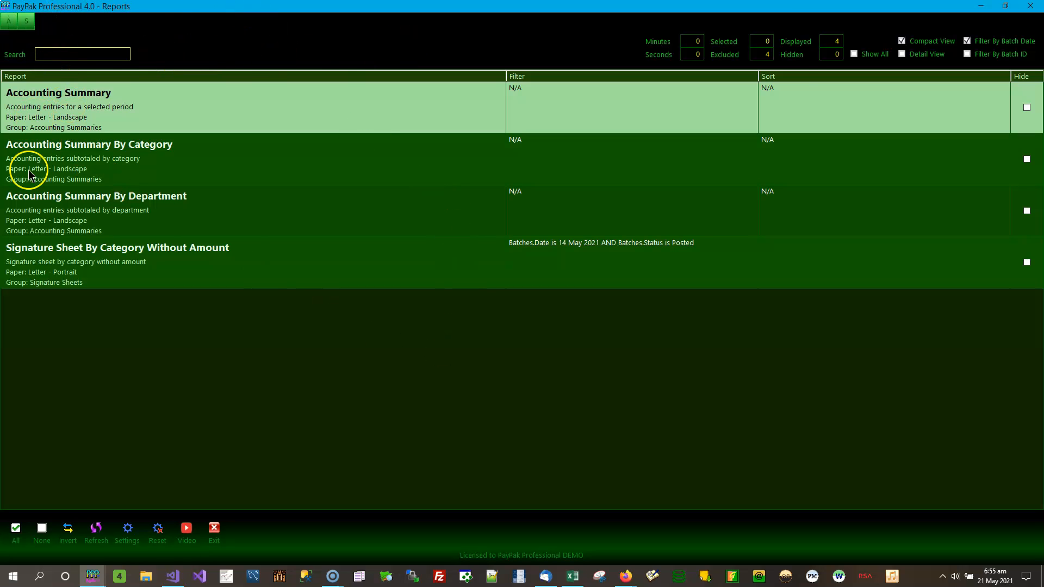
# Dock the four-report list on the right and open the full 245-report Standard Reports list
pyautogui.doubleClick(549, 9)
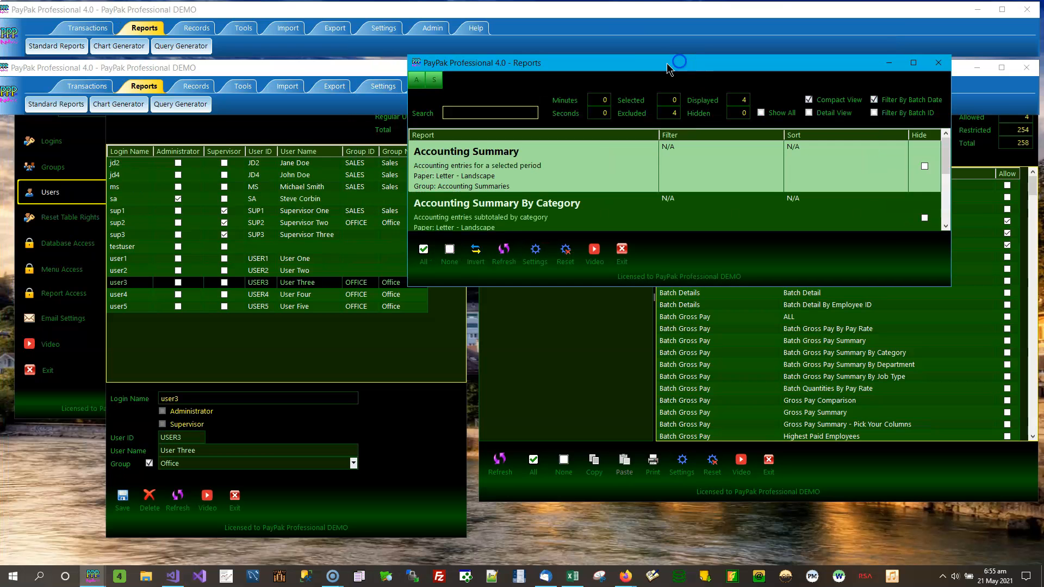
pyautogui.moveTo(652, 64); pyautogui.dragTo(1039, 136)
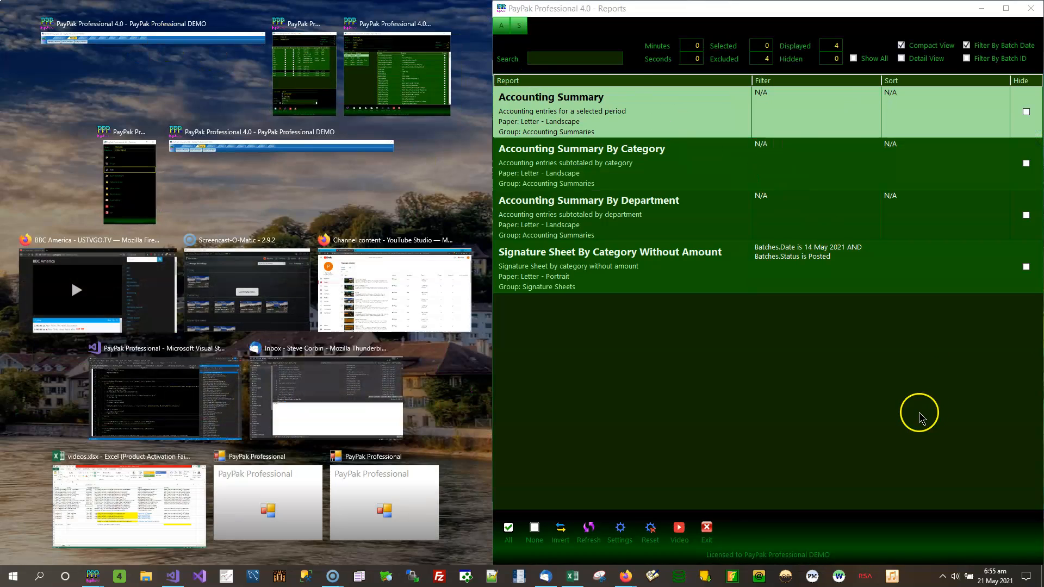
pyautogui.click(919, 412)
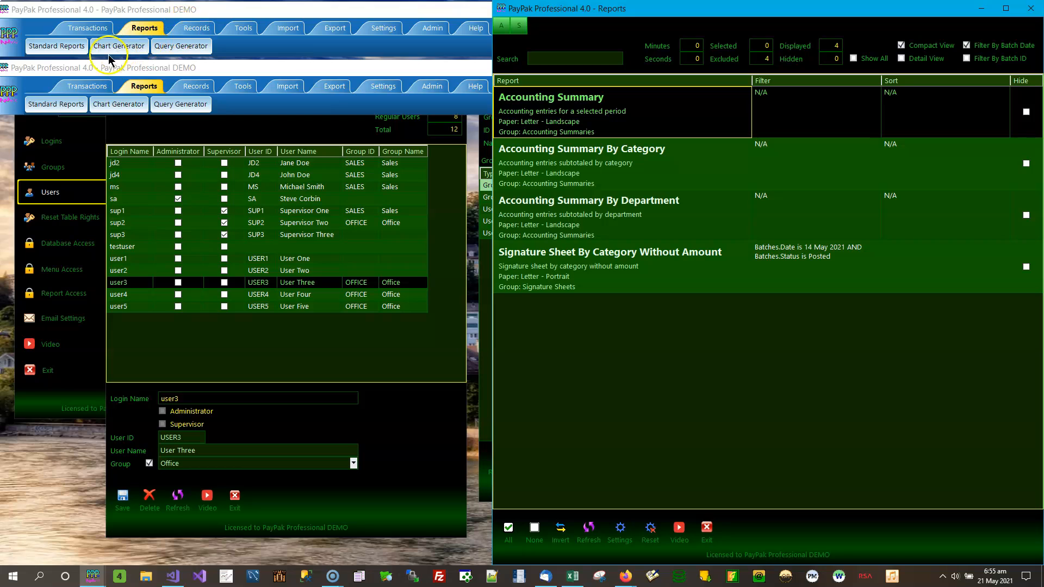
pyautogui.click(79, 47)
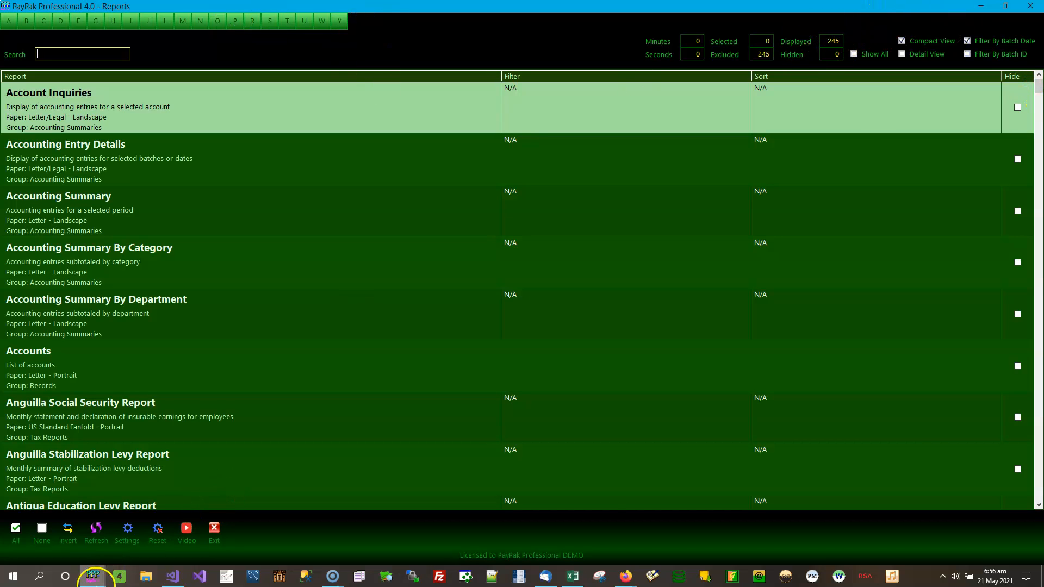
# Bring the restricted list forward and step through its four reports to Signature Sheet By Category Without Amount
pyautogui.click(94, 577)
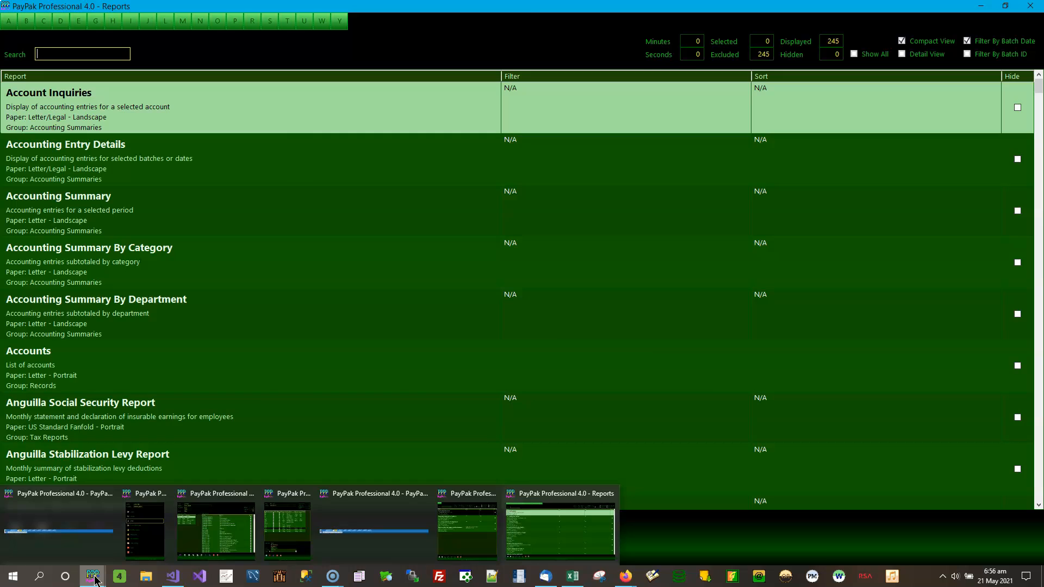
pyautogui.click(479, 521)
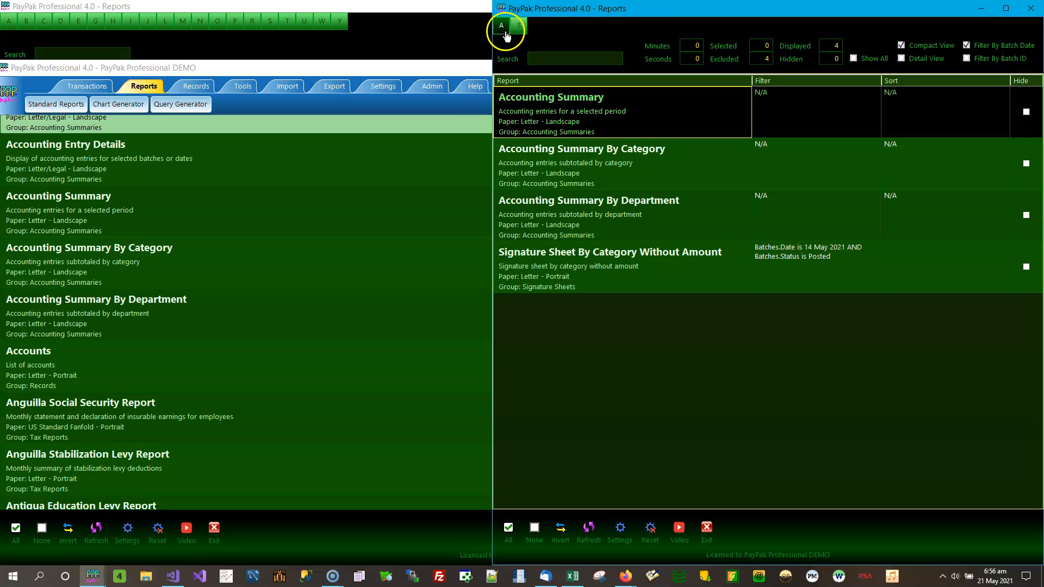
pyautogui.click(580, 112)
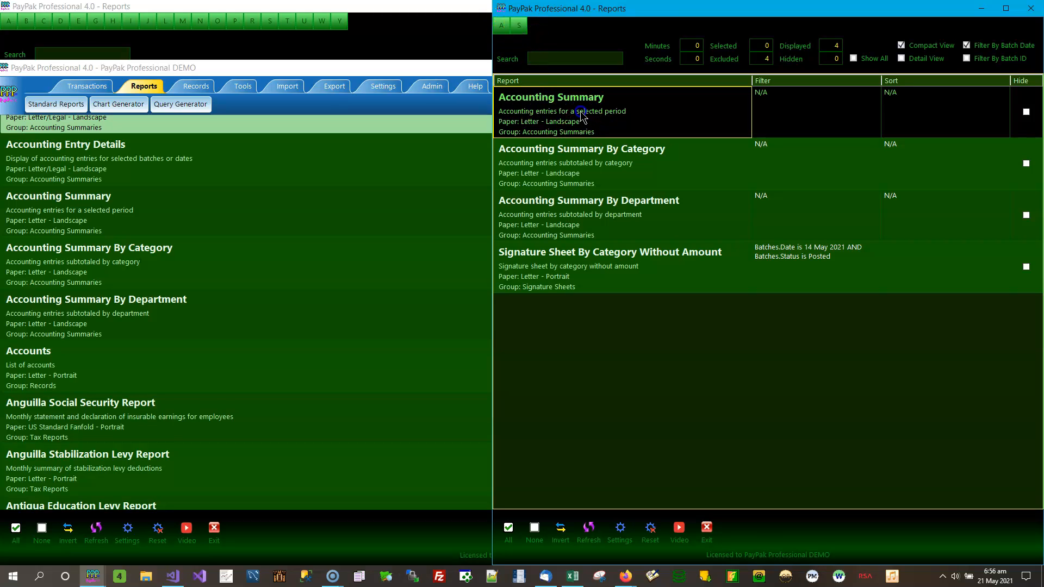
pyautogui.click(574, 157)
pyautogui.click(559, 210)
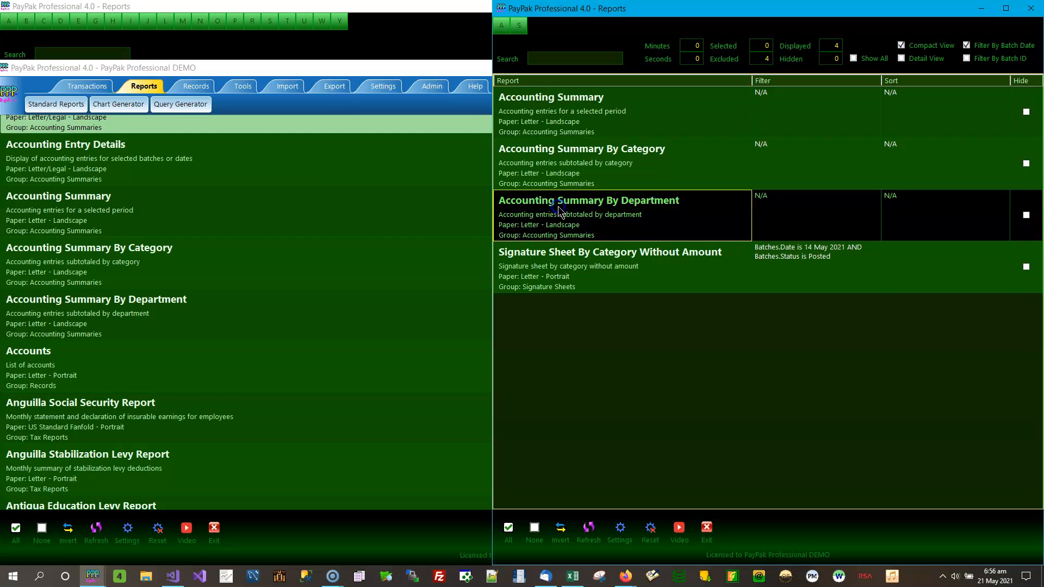
pyautogui.click(551, 266)
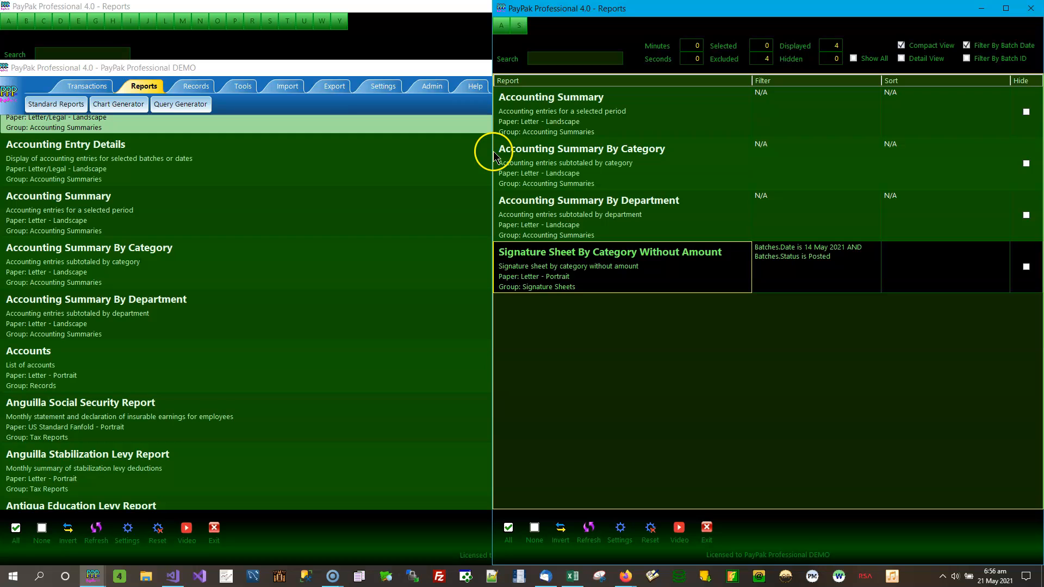
# Widen the restricted reports window, then close it and the second PayPak instance
pyautogui.moveTo(490, 152); pyautogui.dragTo(367, 165)
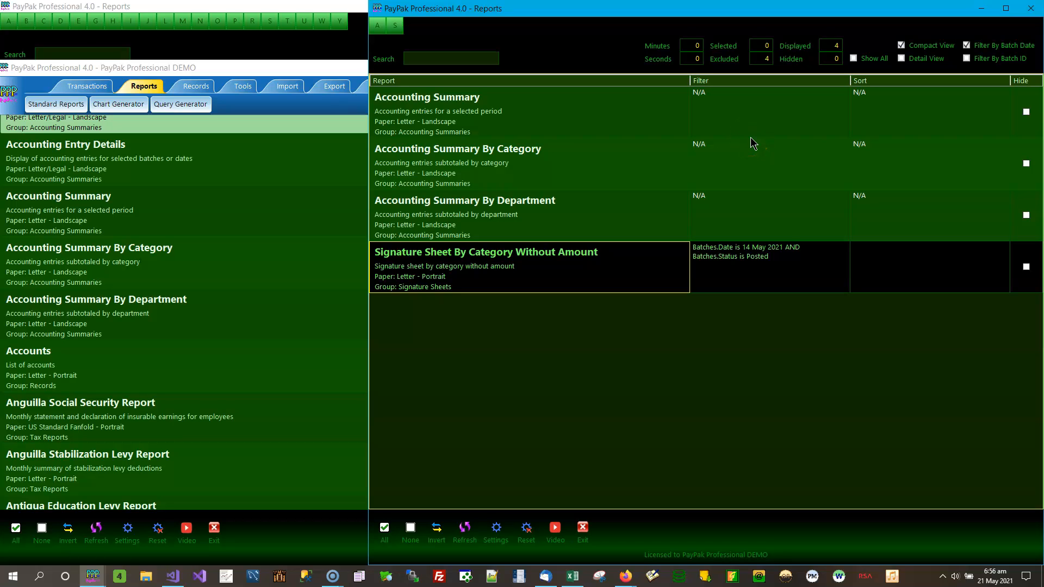
pyautogui.click(698, 143)
pyautogui.click(1032, 9)
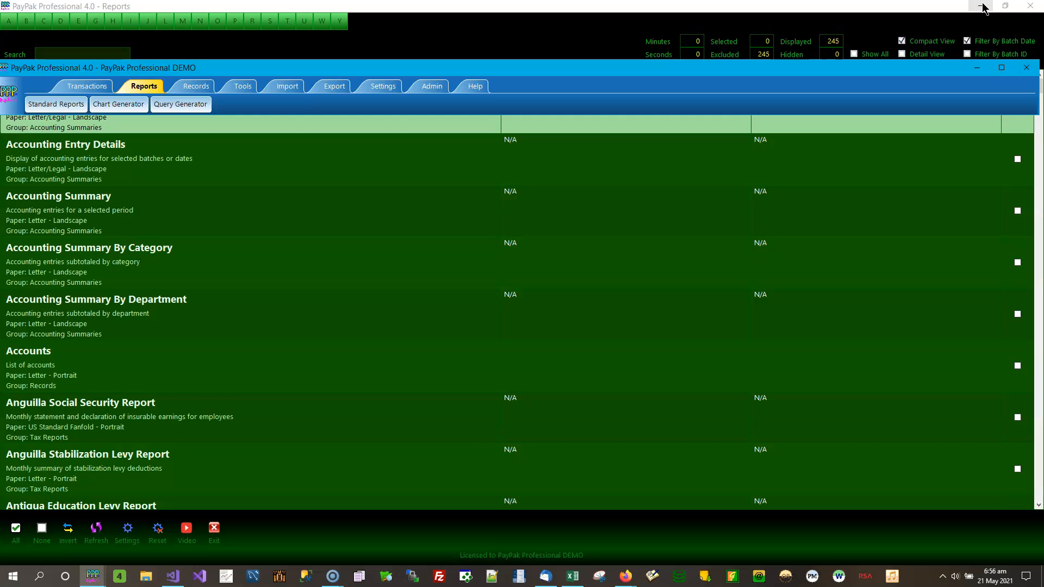
pyautogui.click(1025, 69)
# Close the full reports list and return to Report Access showing User One
pyautogui.click(1031, 7)
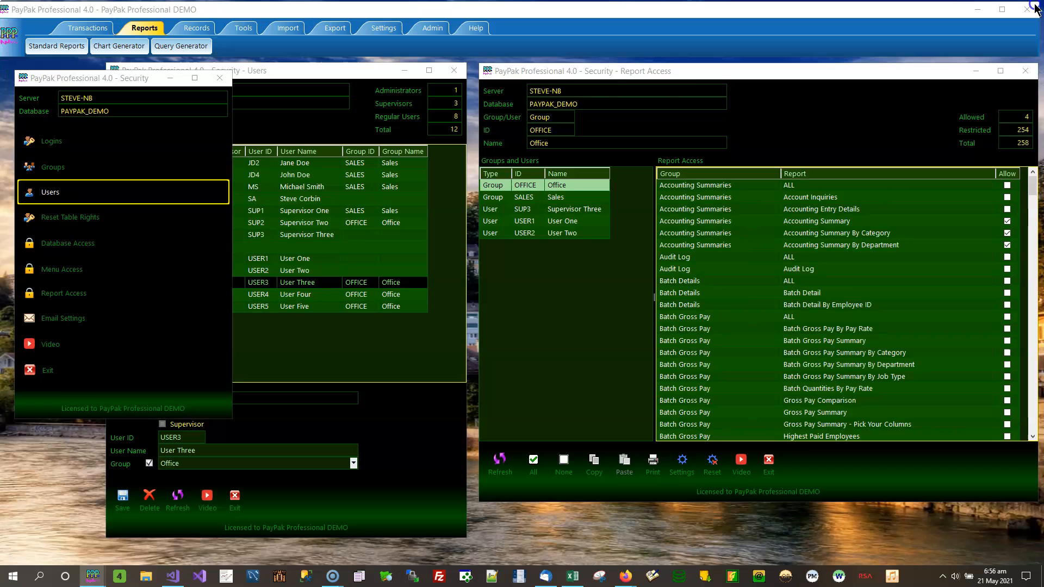
pyautogui.click(835, 118)
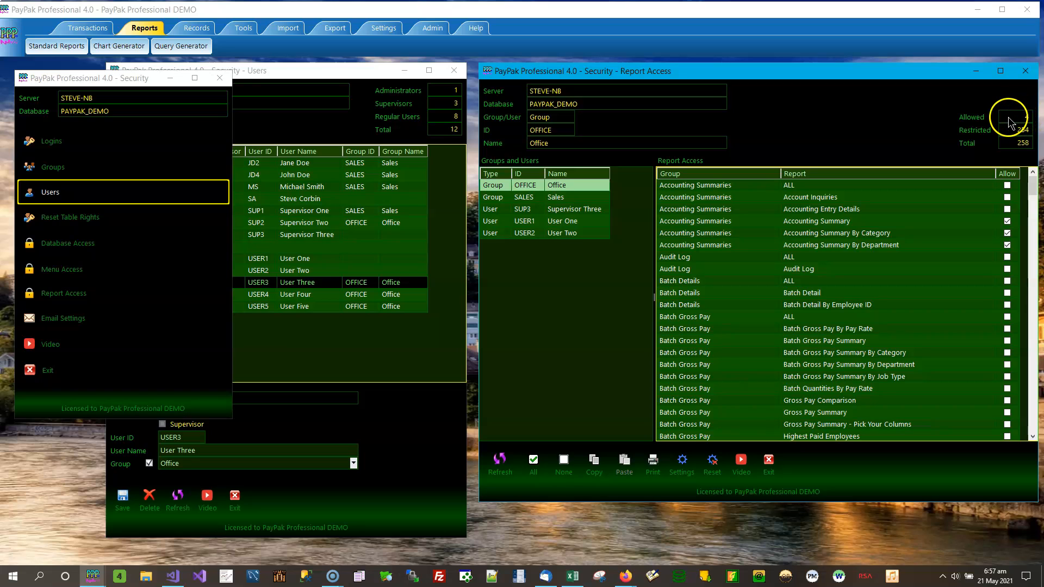
pyautogui.click(587, 223)
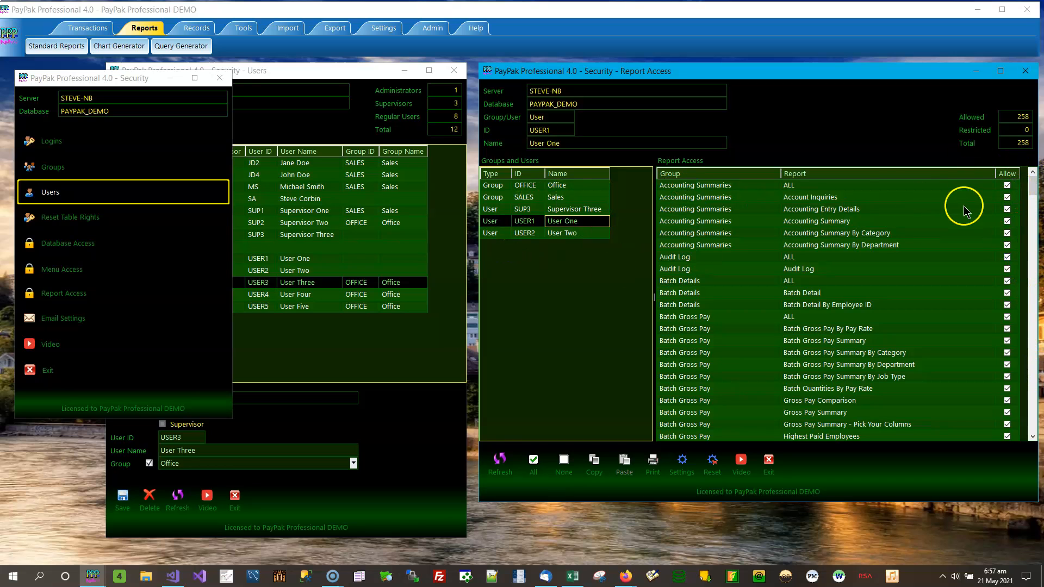
# Copy the Office group's report access settings, then view User Two and User One
pyautogui.click(582, 189)
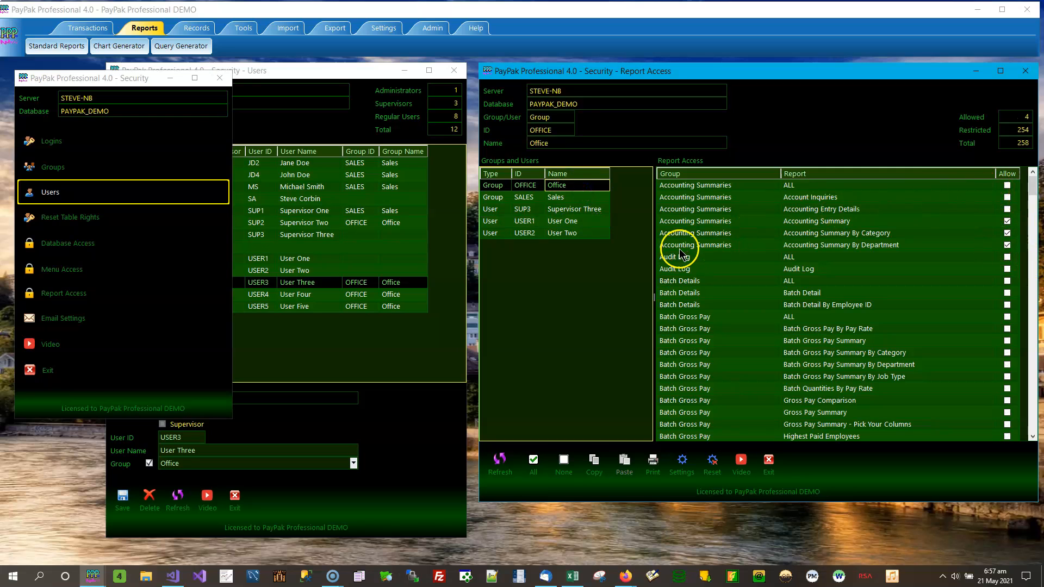
pyautogui.click(601, 476)
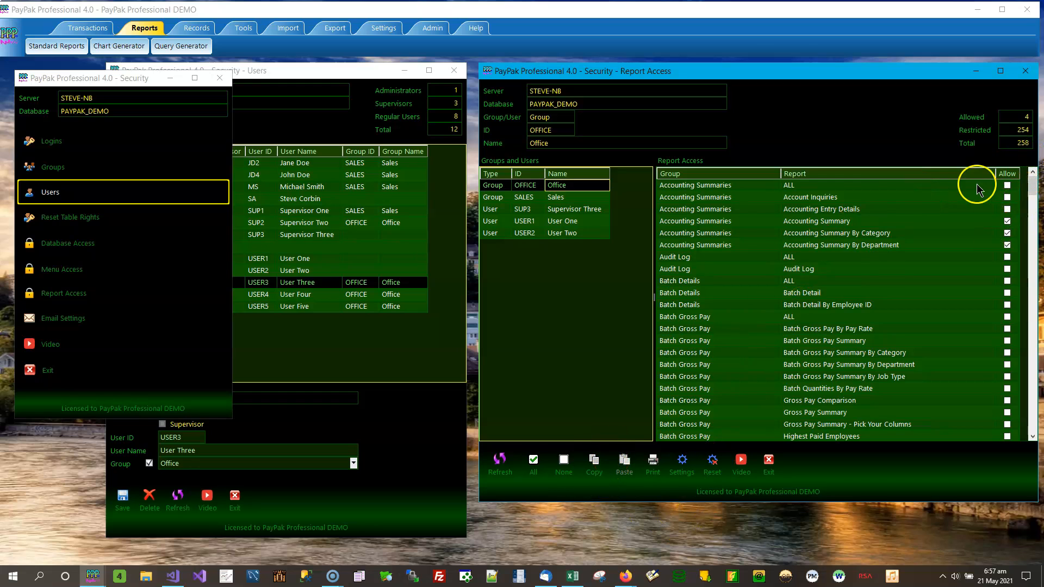
pyautogui.click(600, 237)
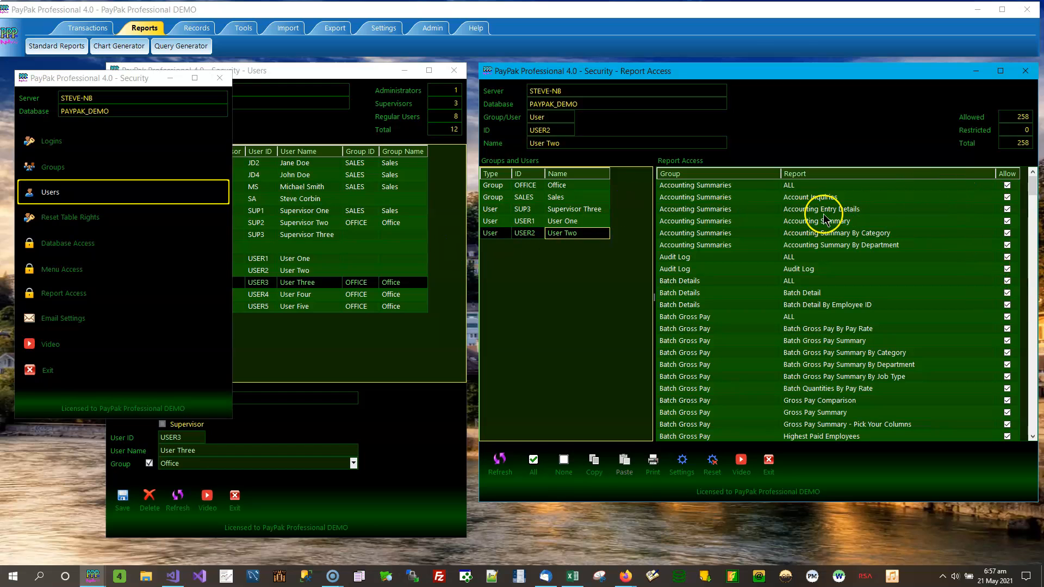
pyautogui.click(585, 225)
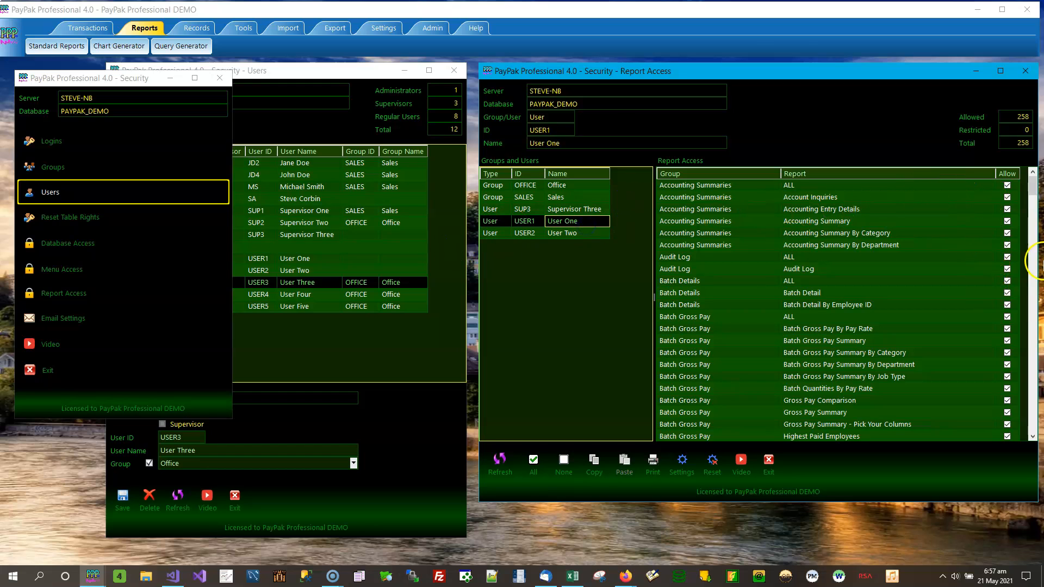
# Clear User One's report permissions, then allow the three Accounting Summary reports
pyautogui.click(562, 462)
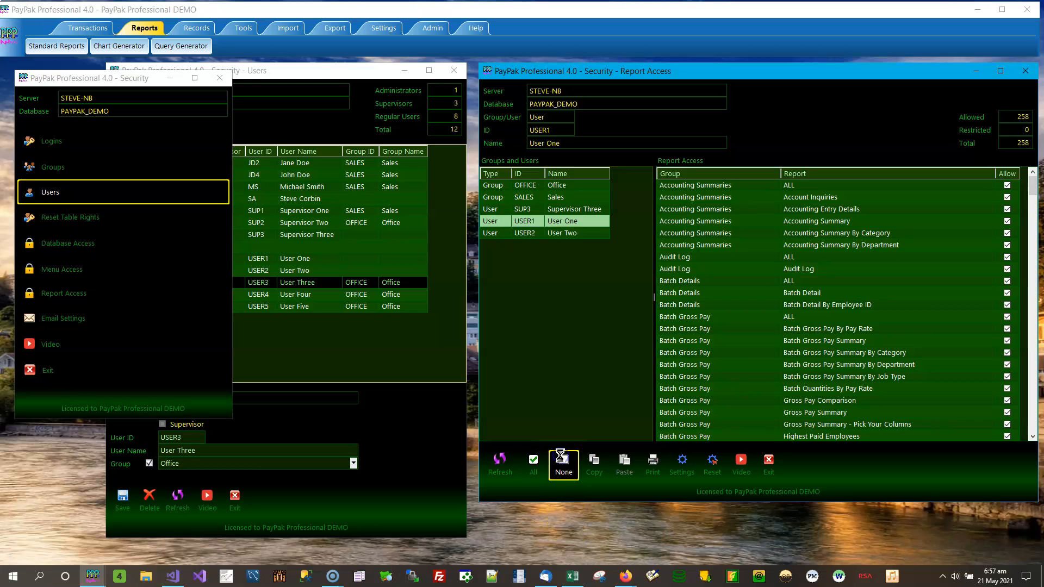
pyautogui.click(1006, 221)
pyautogui.click(1007, 234)
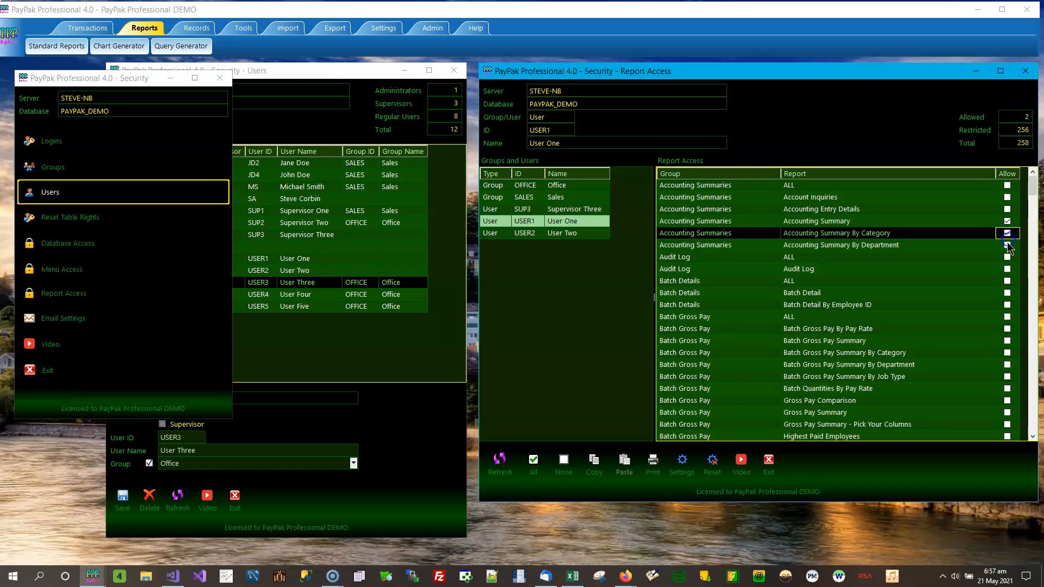
pyautogui.click(1006, 245)
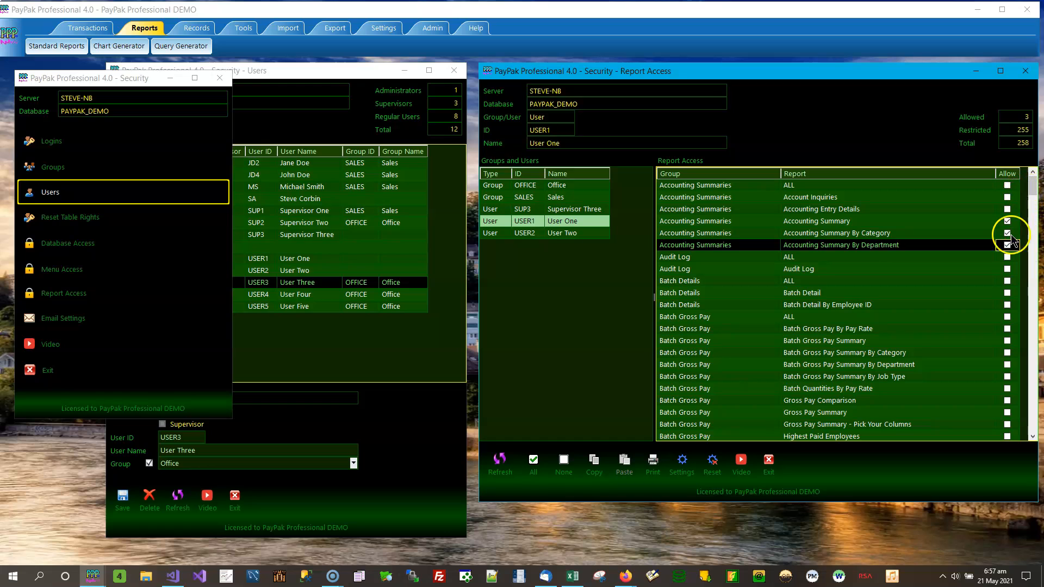
# Allow the whole Batch Gross Pay Details, Cheque Payment Summary, Cheque Payments and Cheques groups
pyautogui.click(1032, 414)
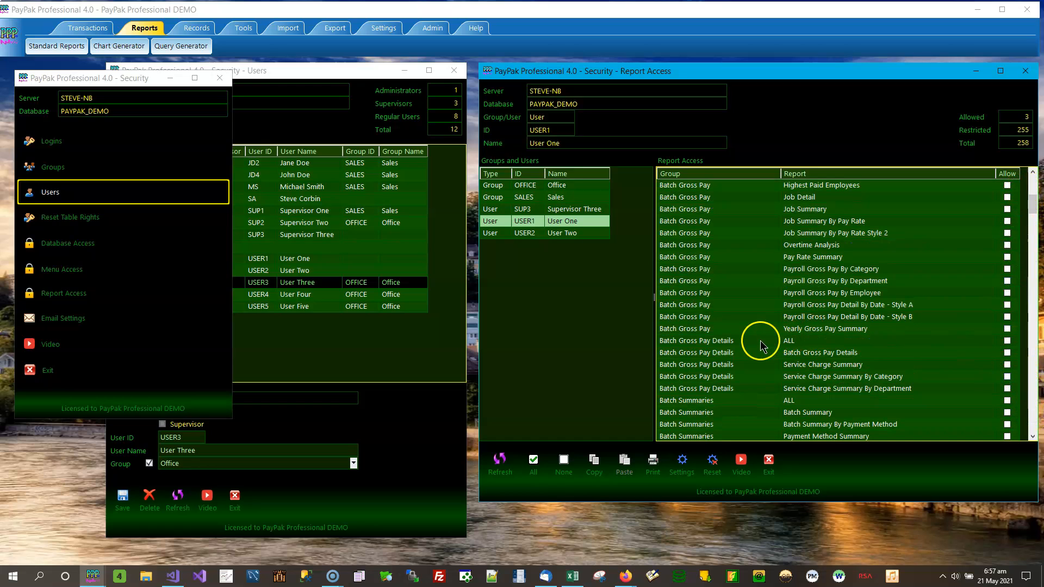
pyautogui.click(1007, 340)
pyautogui.click(557, 329)
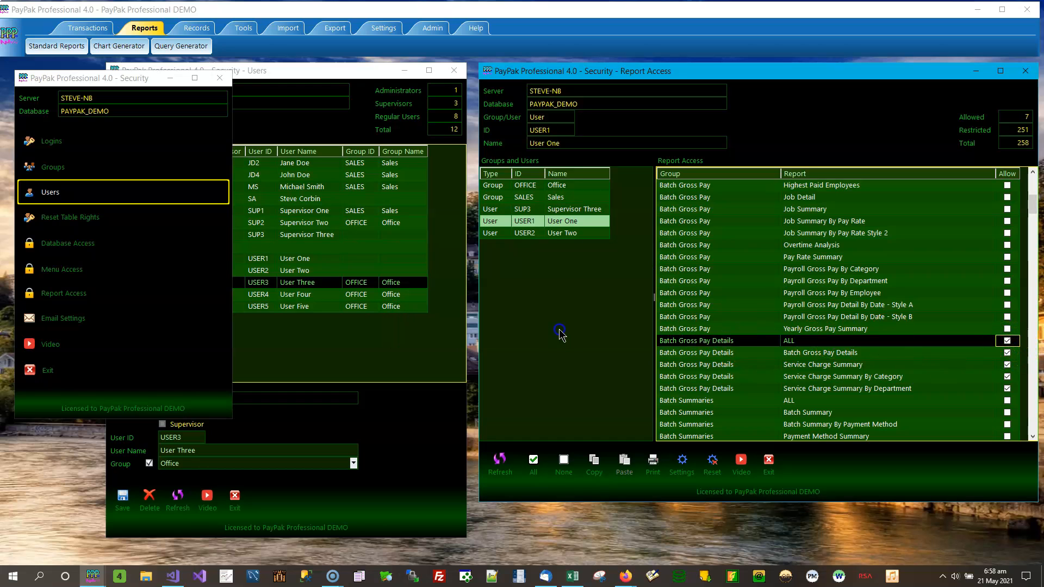
pyautogui.click(1030, 425)
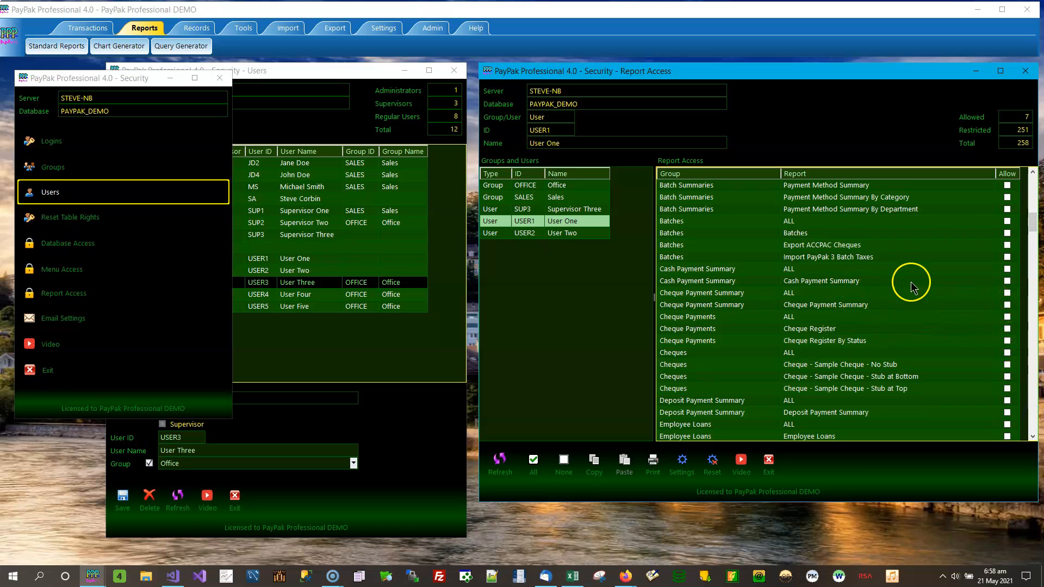
pyautogui.click(1006, 293)
pyautogui.click(551, 329)
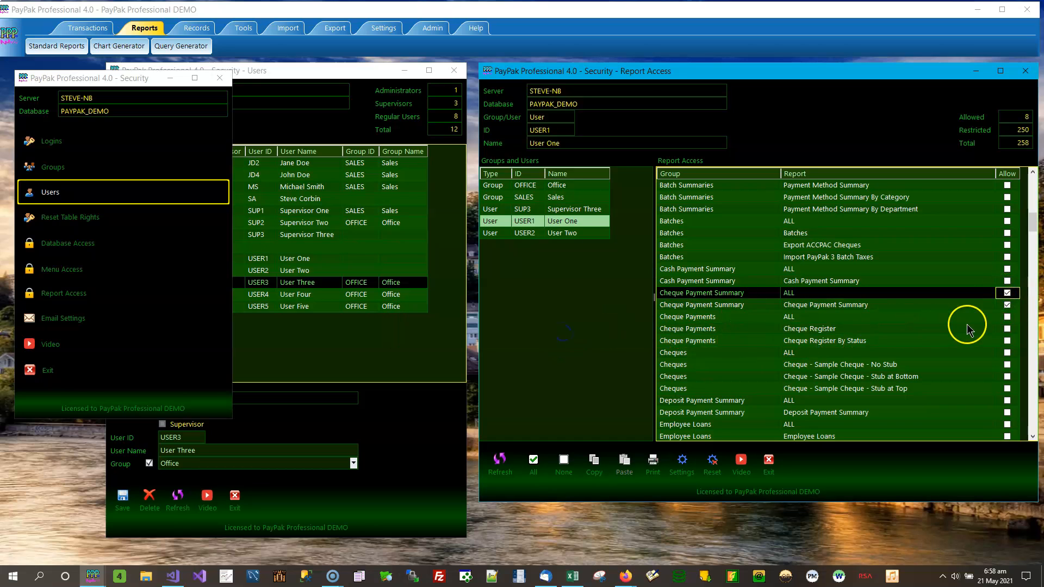
pyautogui.click(1007, 317)
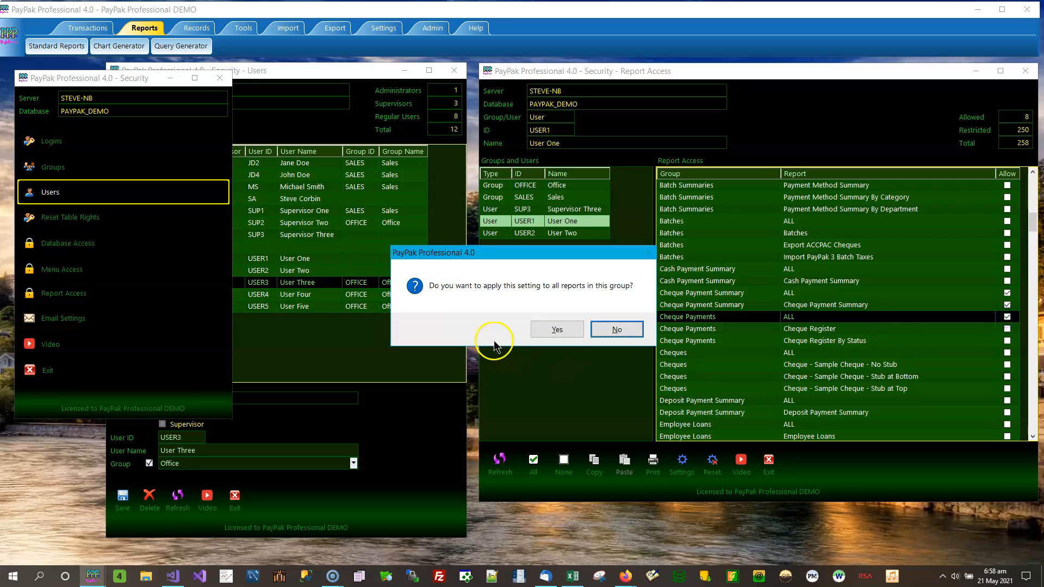
pyautogui.click(557, 329)
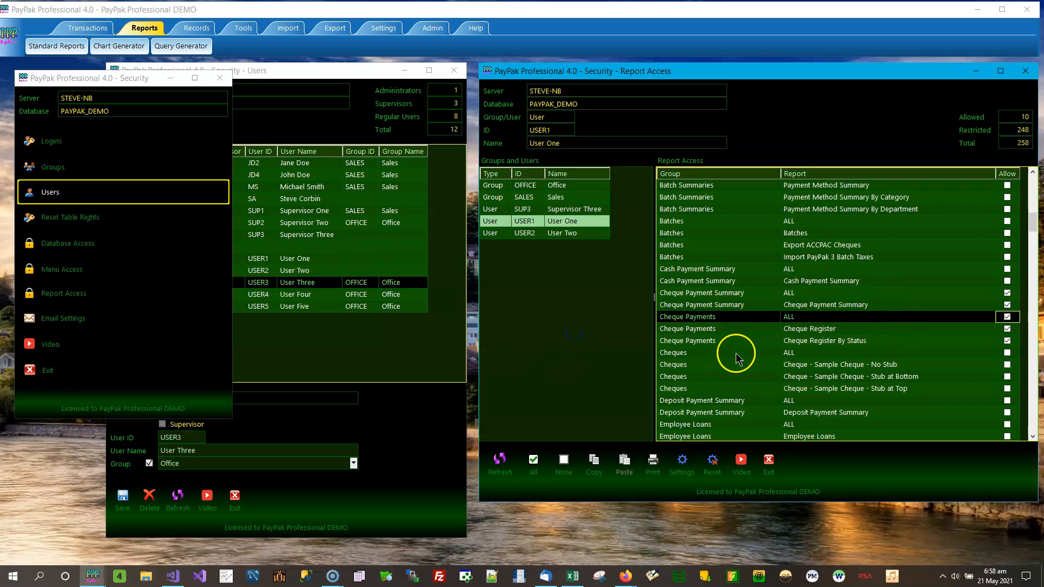
pyautogui.click(1007, 352)
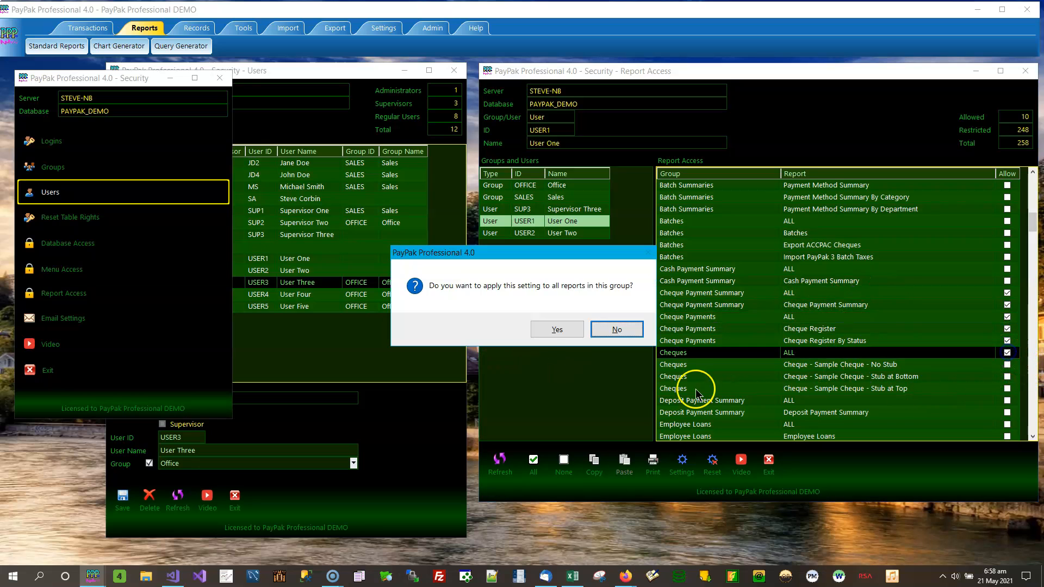
pyautogui.click(551, 329)
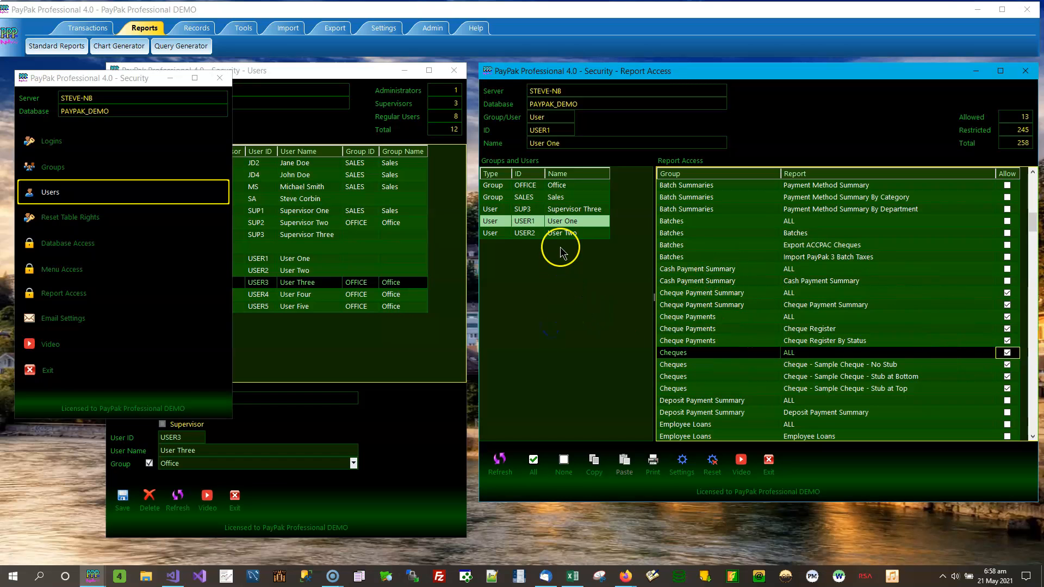
# Allow Payroll Analysis - Summary reports, Detail By Department, Hours Overtime, Register By Category and Register YTD
pyautogui.scroll(-10, 1035, 419)
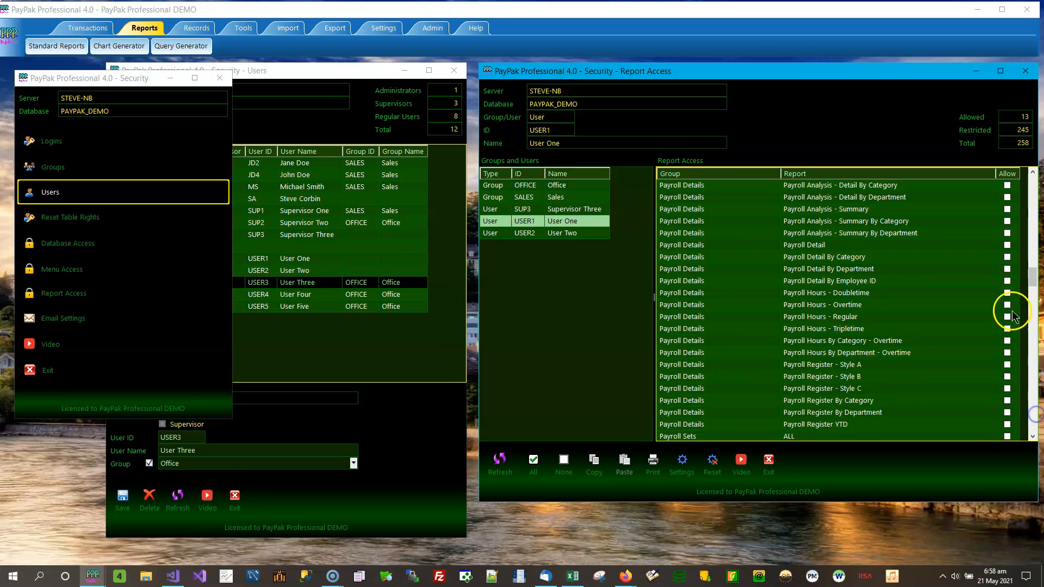
pyautogui.click(1006, 268)
pyautogui.click(1008, 245)
pyautogui.click(1007, 209)
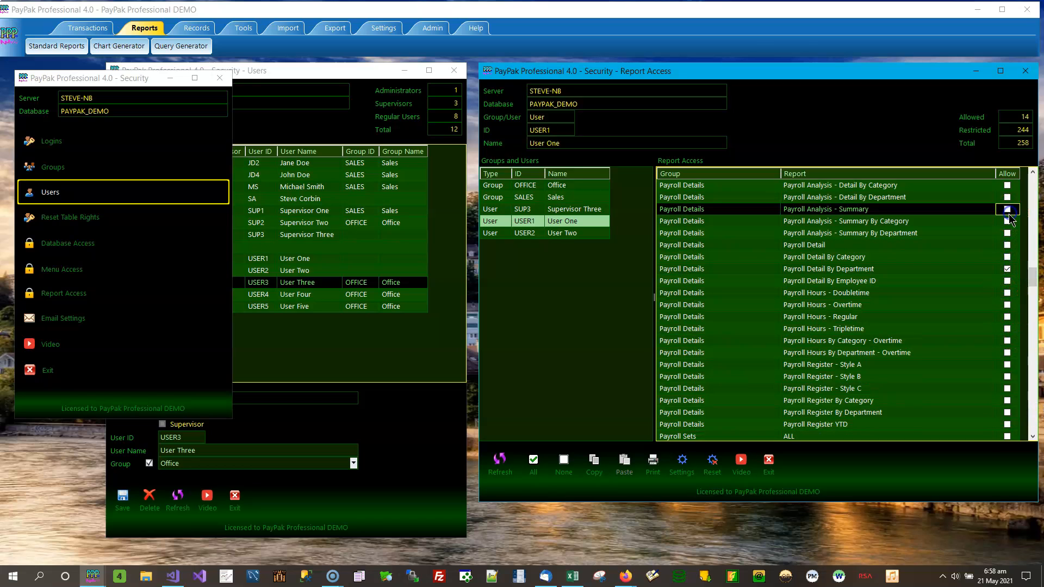
pyautogui.click(1009, 233)
pyautogui.click(1007, 341)
pyautogui.click(1007, 353)
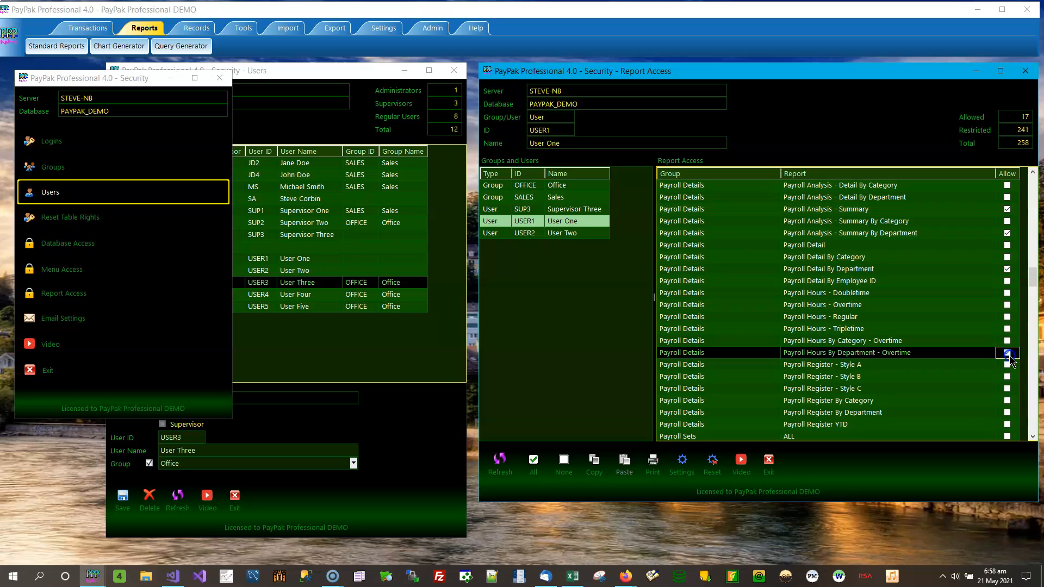
pyautogui.click(1007, 400)
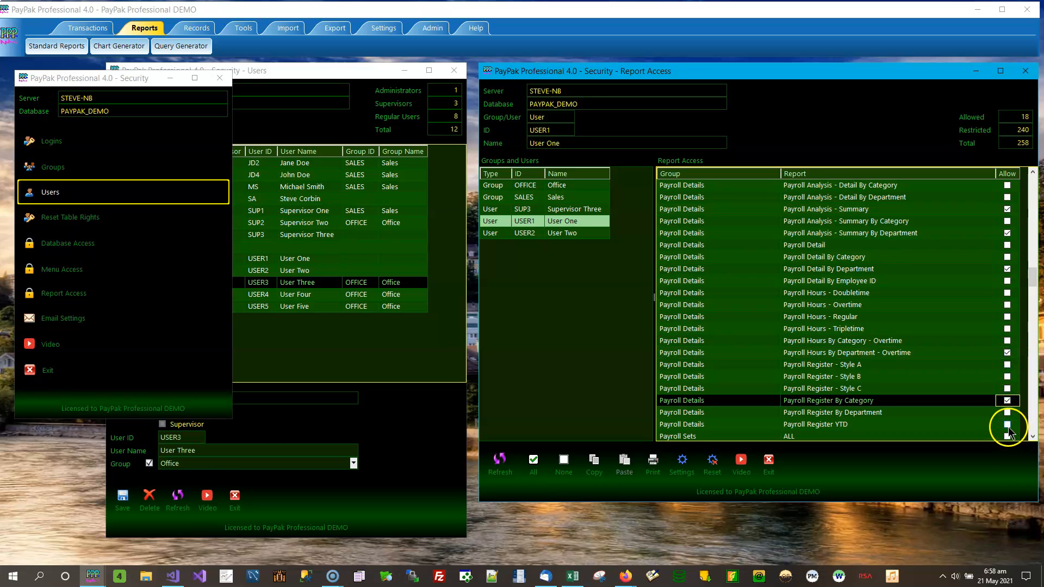
pyautogui.click(1007, 425)
# Allow Barbados PAYE Upload, Antigua tax and social security, St. Vincent Tax Remittance, Tax Categories and Tax Details
pyautogui.scroll(-15, 1032, 272)
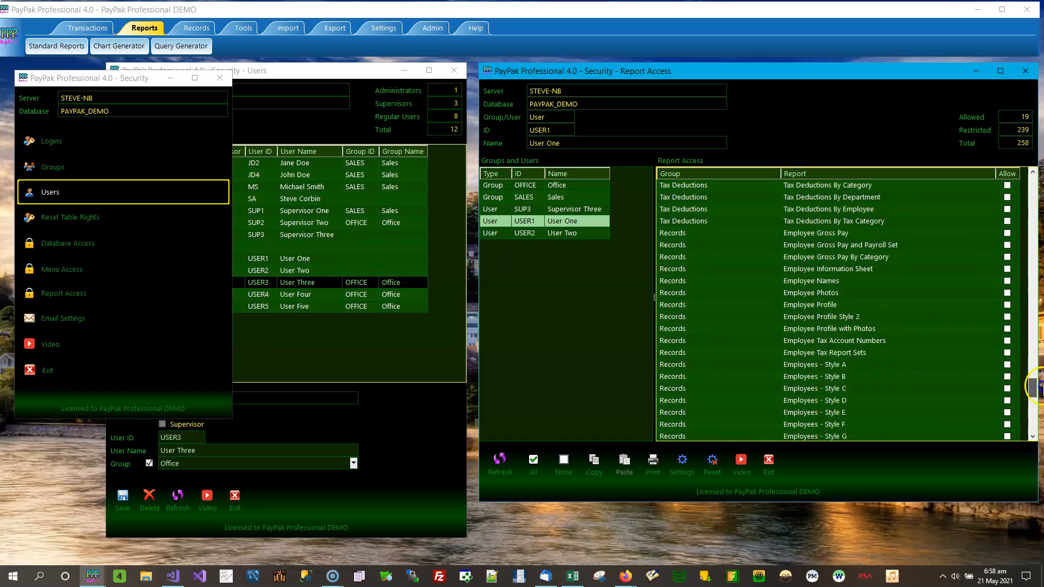
pyautogui.click(1007, 293)
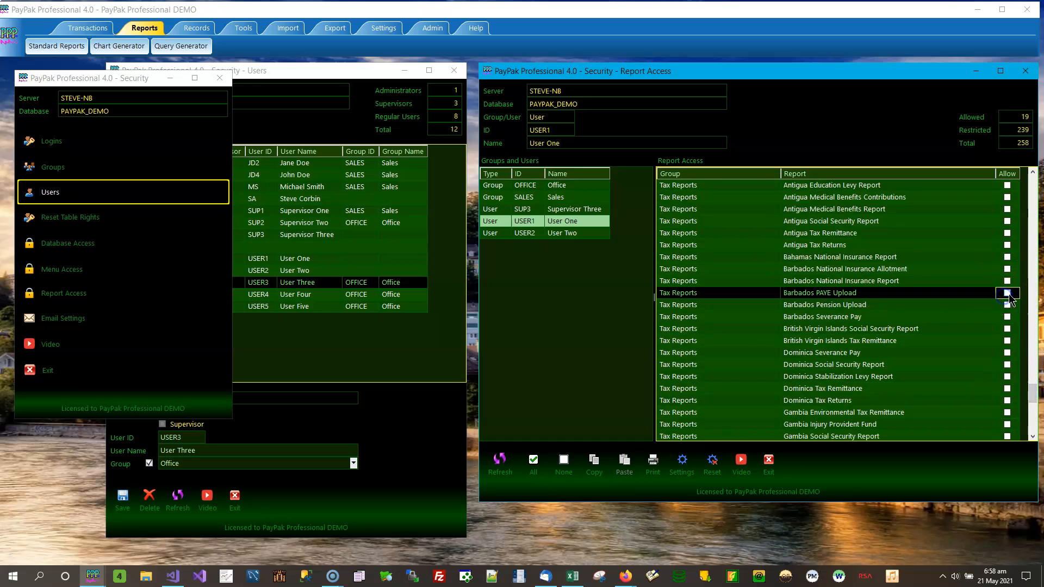
pyautogui.click(1006, 293)
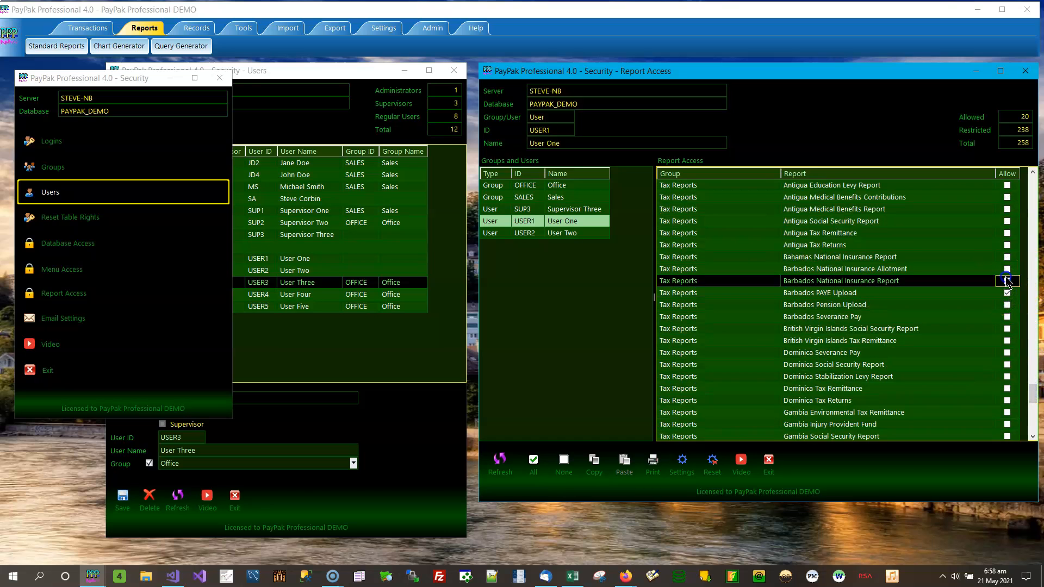
pyautogui.click(1006, 221)
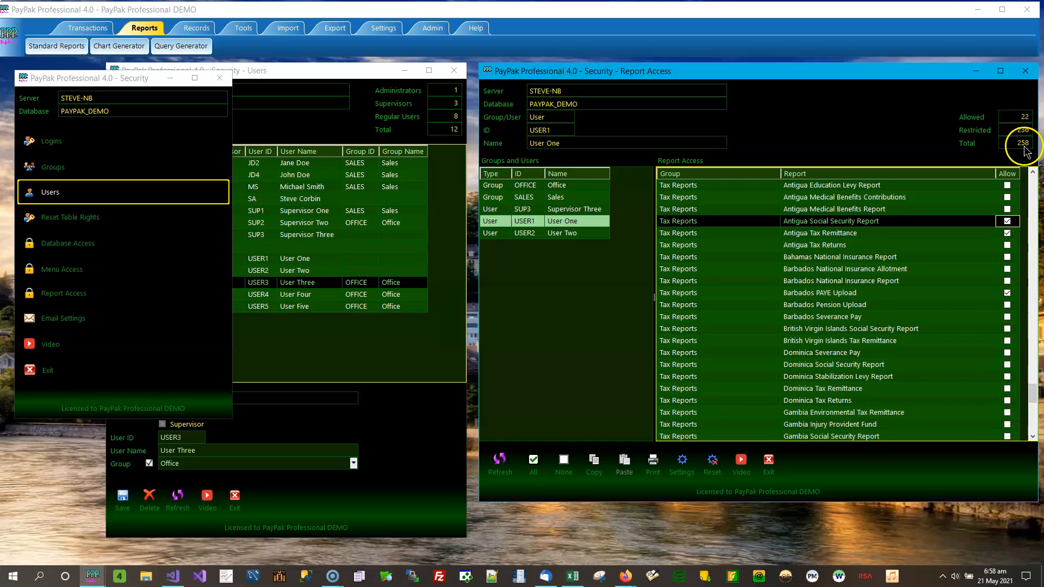
pyautogui.moveTo(1035, 399); pyautogui.dragTo(1037, 423)
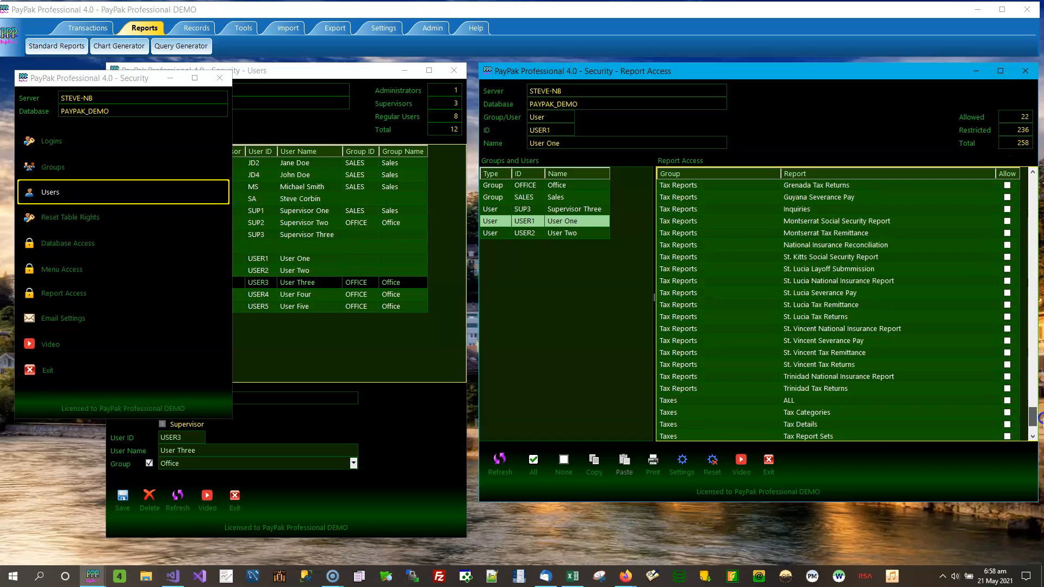
pyautogui.click(1008, 353)
pyautogui.click(1007, 412)
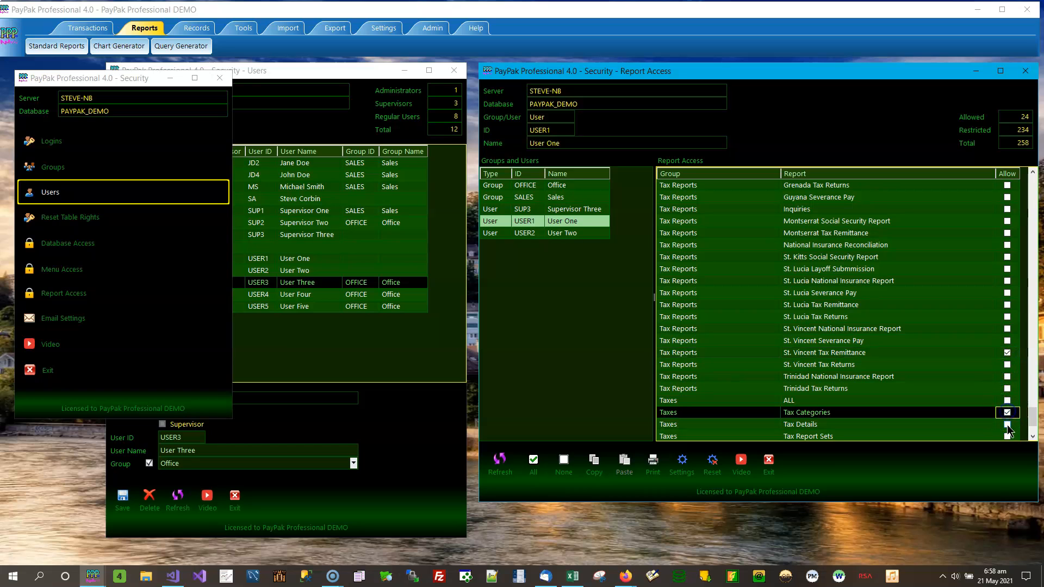
pyautogui.click(1007, 424)
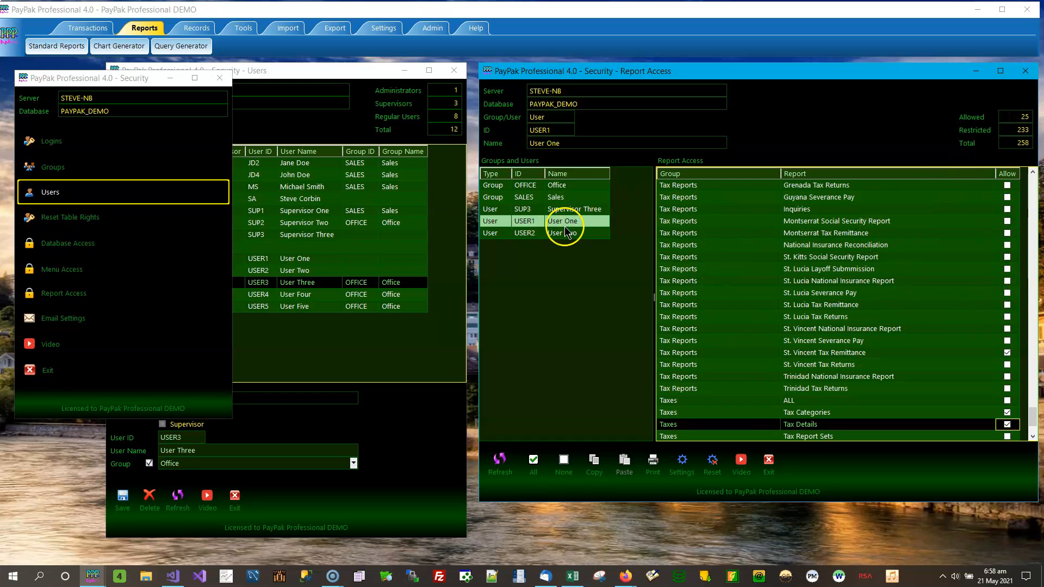
pyautogui.click(588, 225)
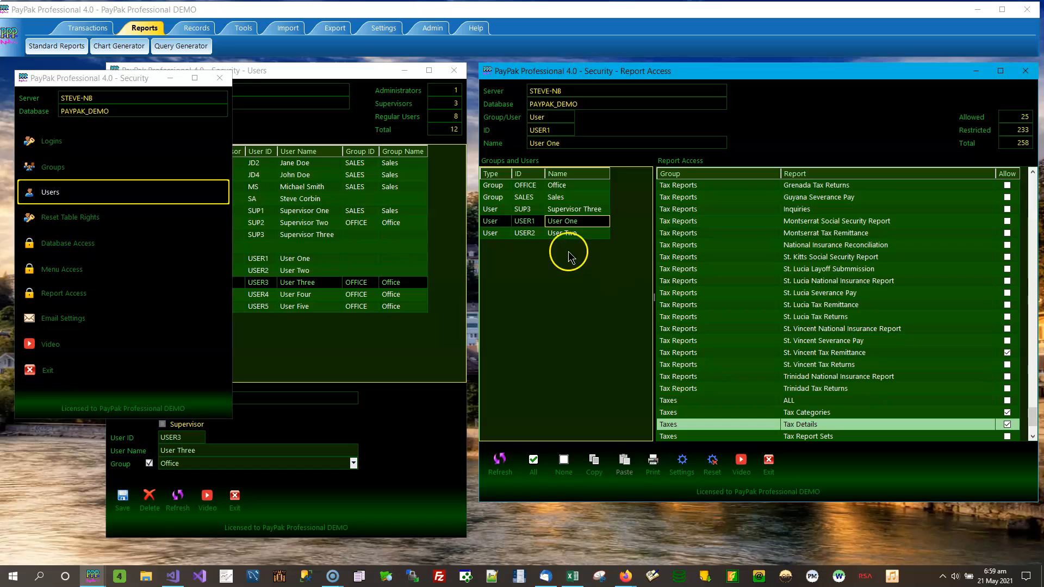
# Switch between User Two's full access and User One's 25-report access to compare them
pyautogui.click(582, 233)
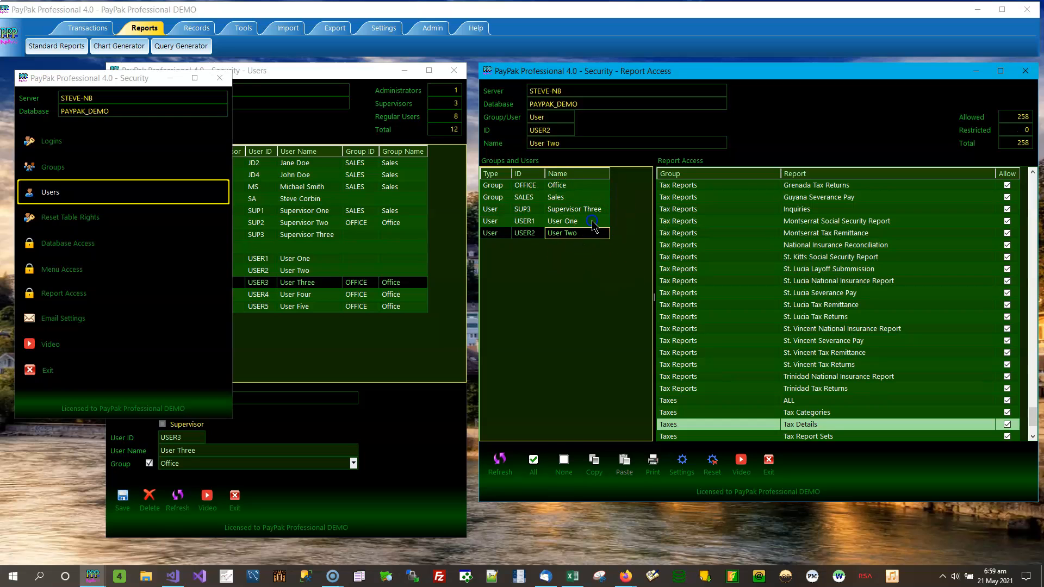
pyautogui.click(591, 222)
pyautogui.click(592, 234)
pyautogui.click(592, 235)
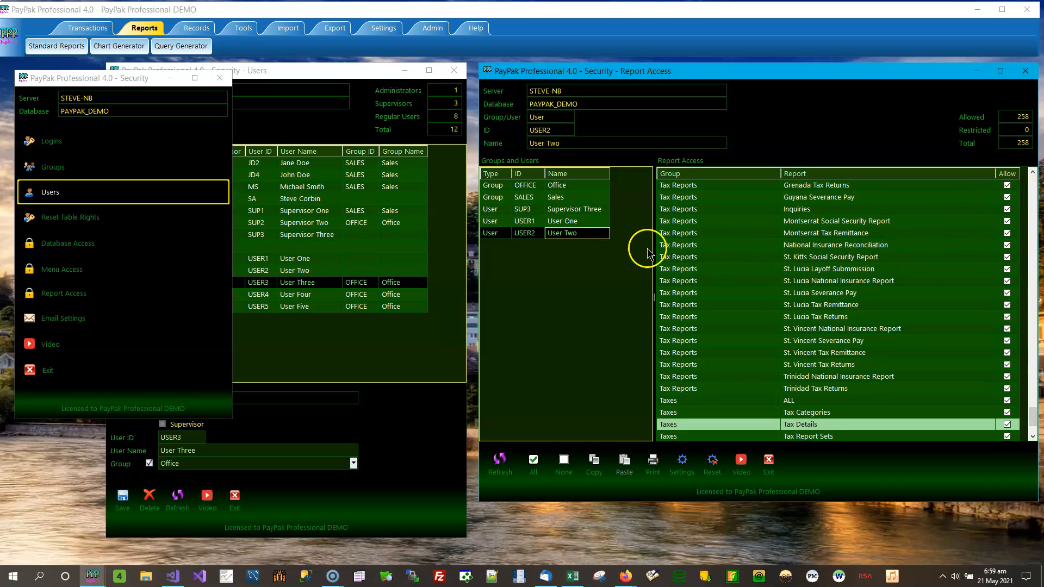
pyautogui.click(576, 220)
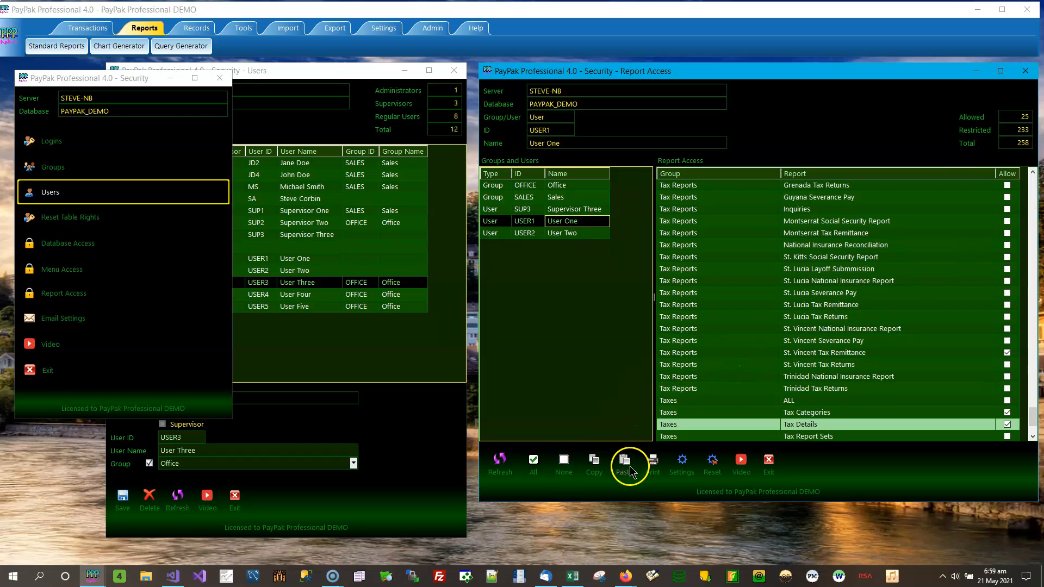
pyautogui.click(592, 222)
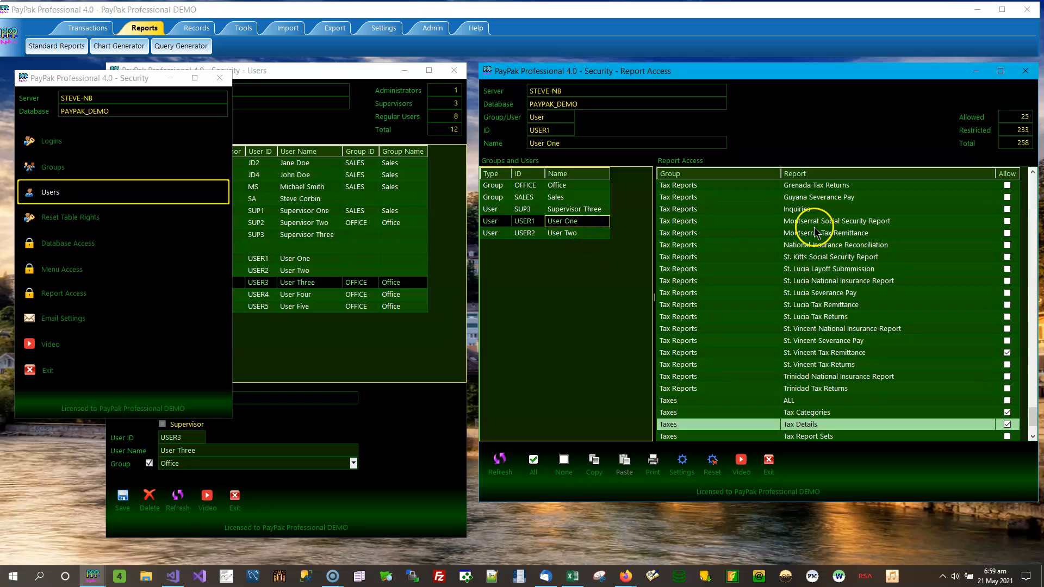
# Copy User One's report permissions with the toolbar Copy button
pyautogui.click(595, 469)
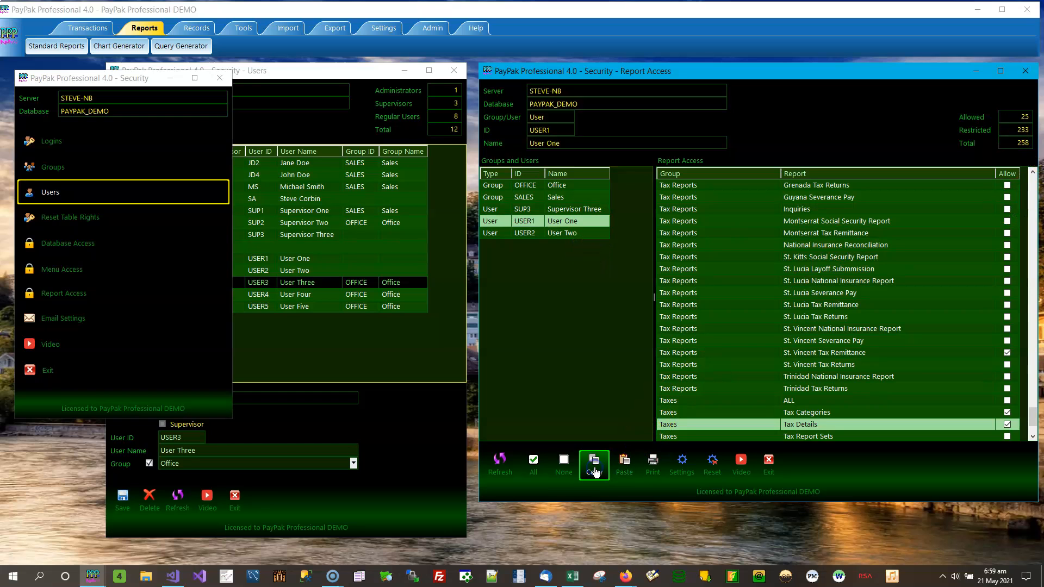
pyautogui.click(595, 469)
pyautogui.click(631, 466)
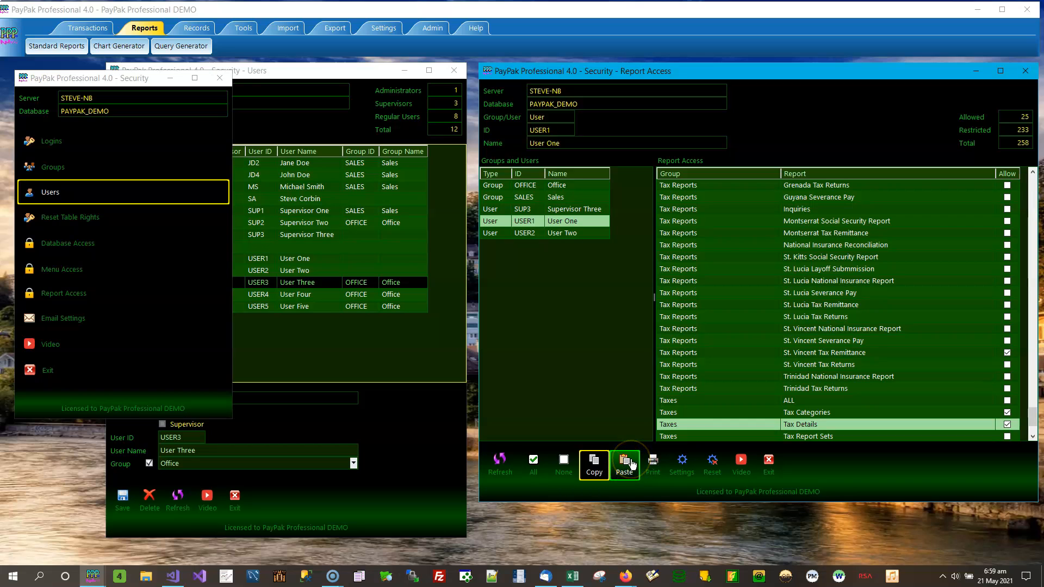
# Paste User One's report access onto User Two and add St. Kitts Social Security, St. Lucia Layoff Submission and Barbados Termination Certificates
pyautogui.click(592, 234)
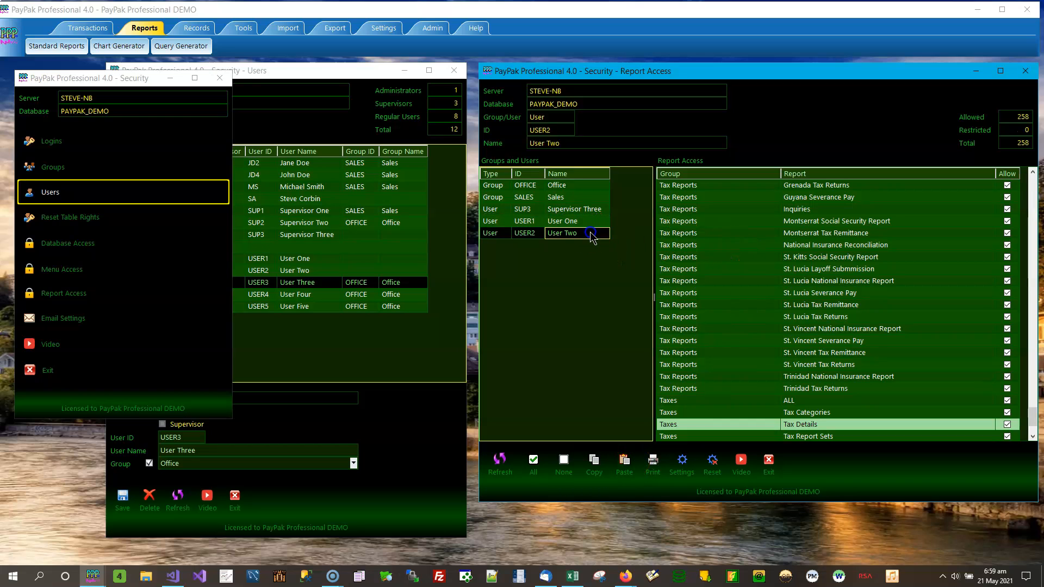
pyautogui.click(625, 467)
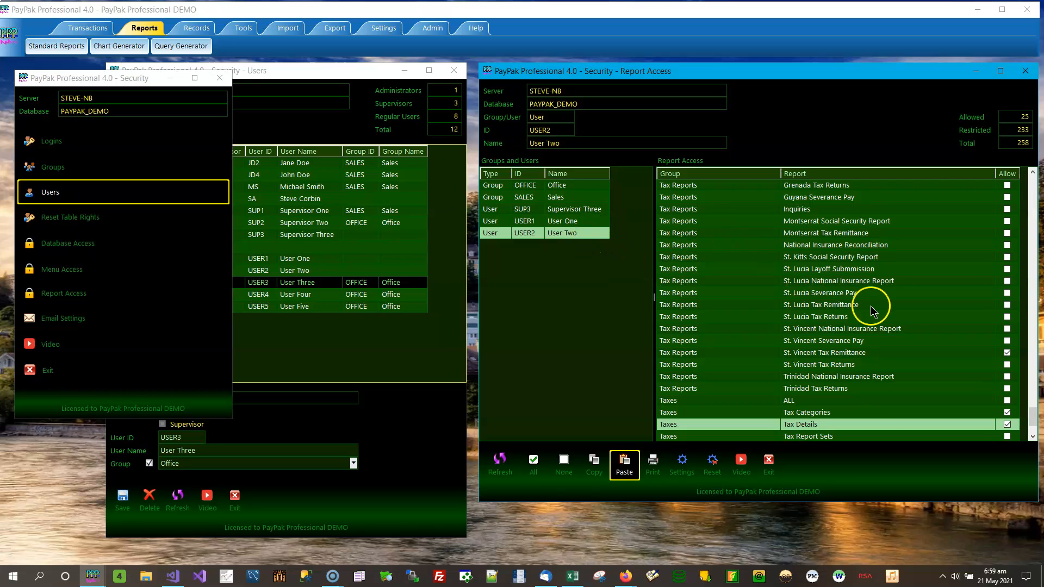
pyautogui.click(1007, 257)
pyautogui.click(1006, 269)
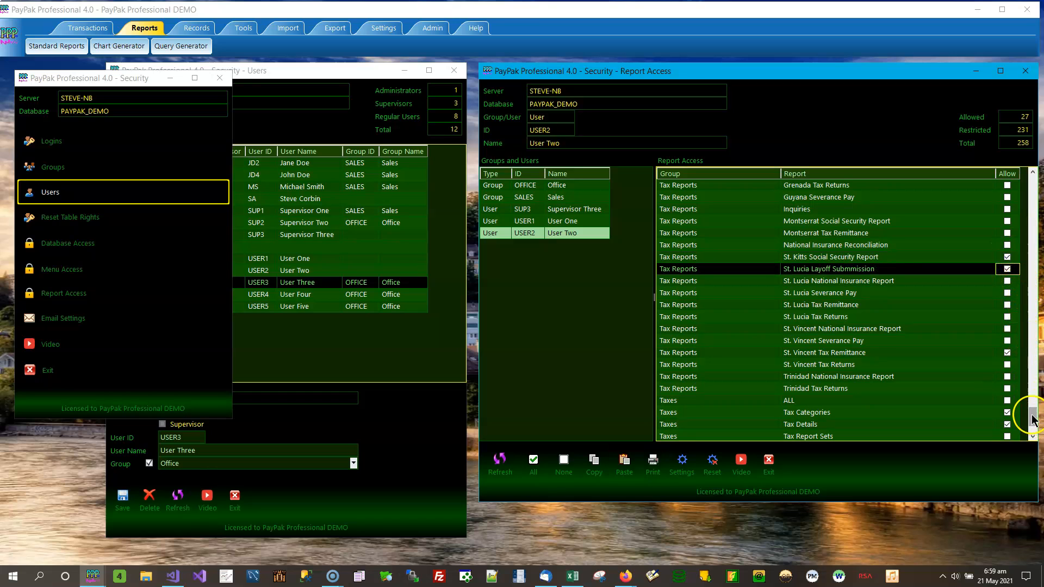
pyautogui.scroll(-3, 1032, 418)
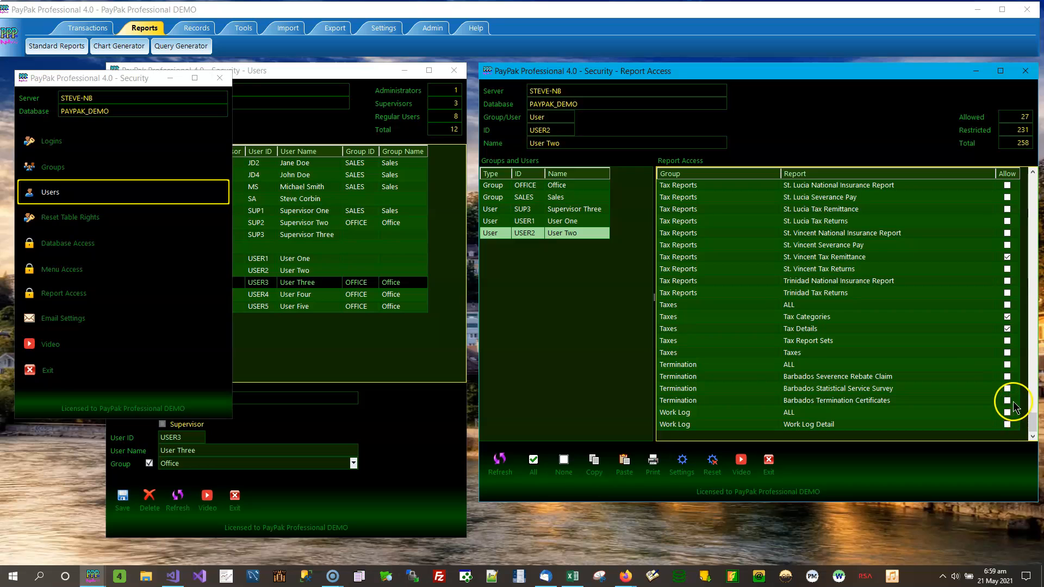
pyautogui.click(1007, 400)
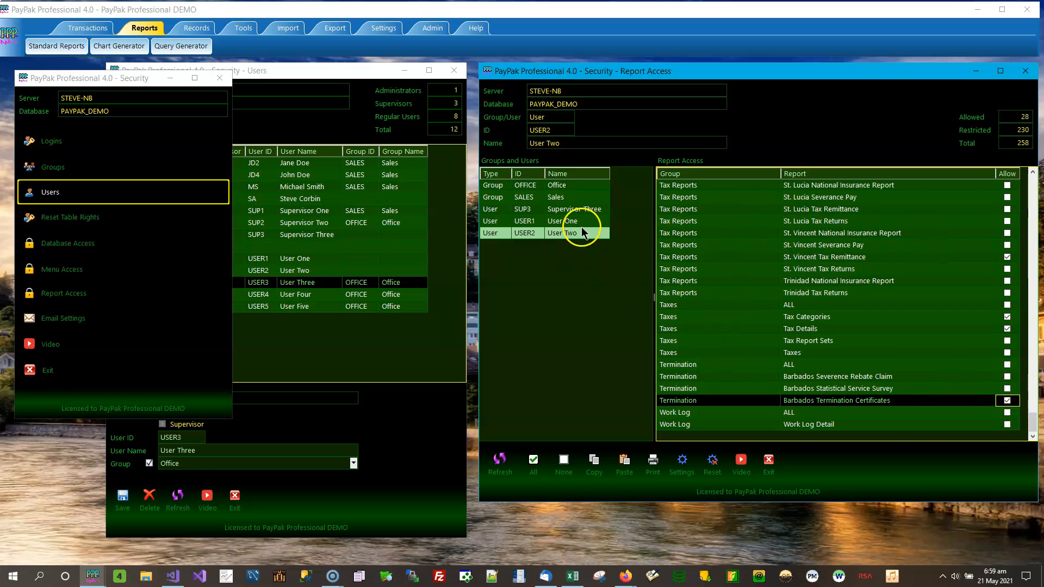
pyautogui.click(577, 223)
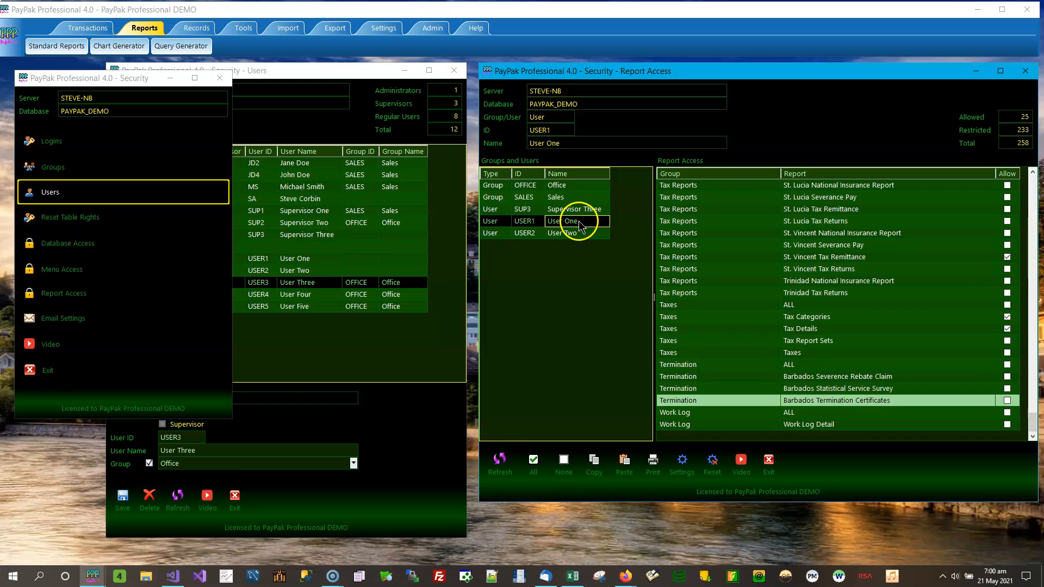
# Launch a second PayPak Professional 4 instance from the taskbar and log in with User One's credentials
pyautogui.rightClick(93, 577)
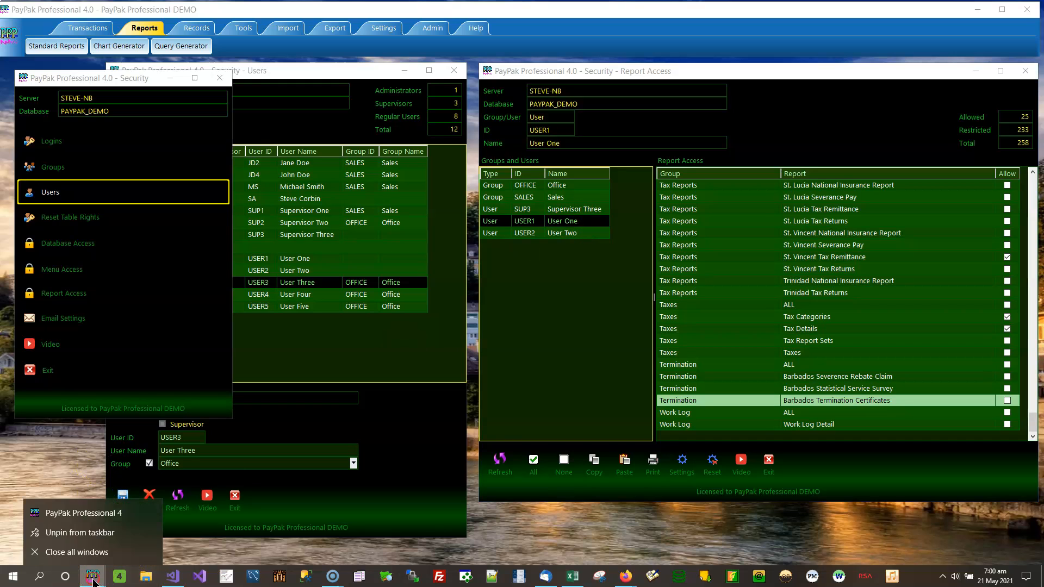
pyautogui.click(115, 514)
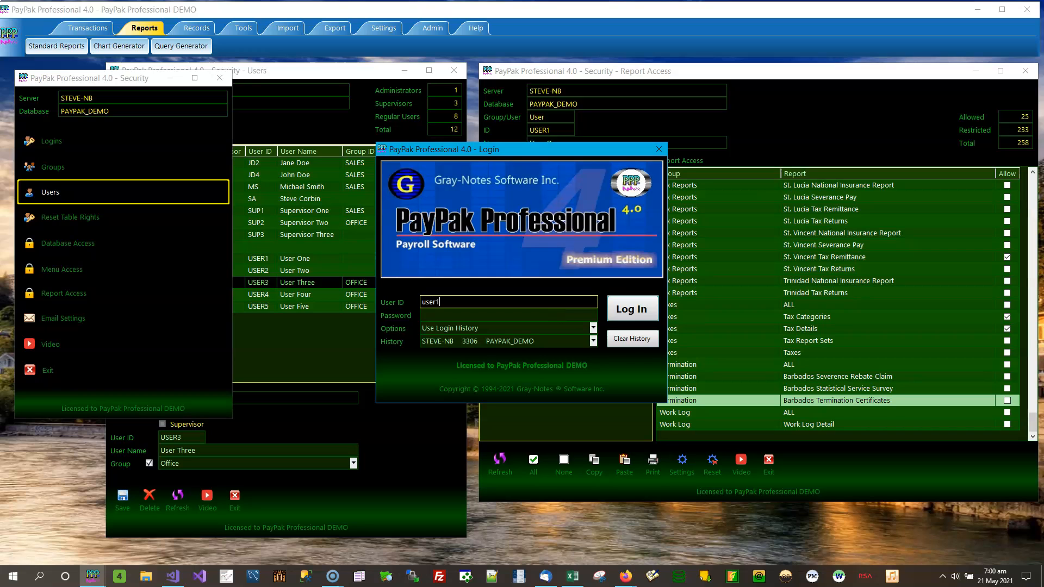
pyautogui.press('Tab')
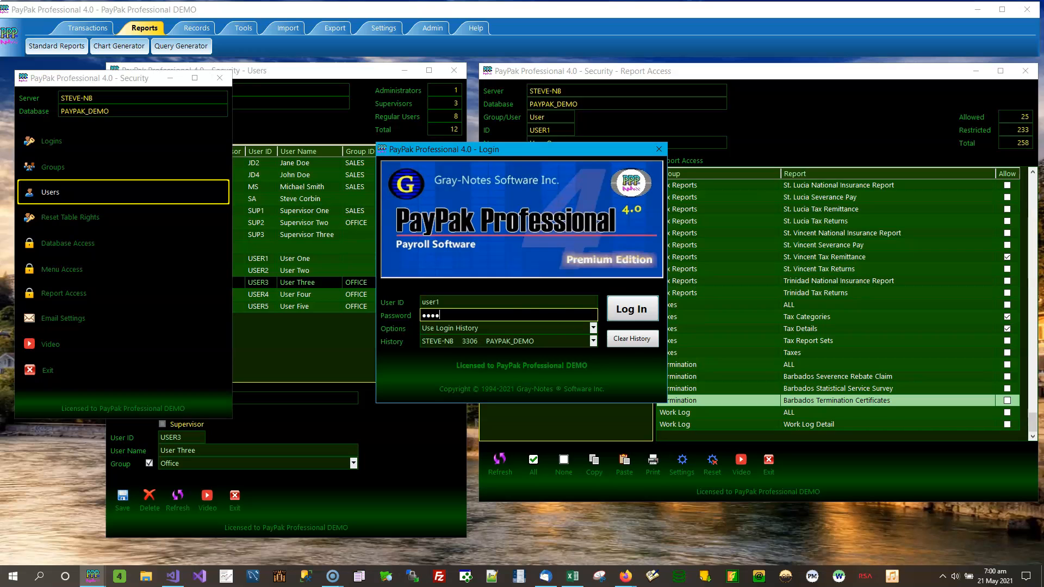
pyautogui.click(631, 308)
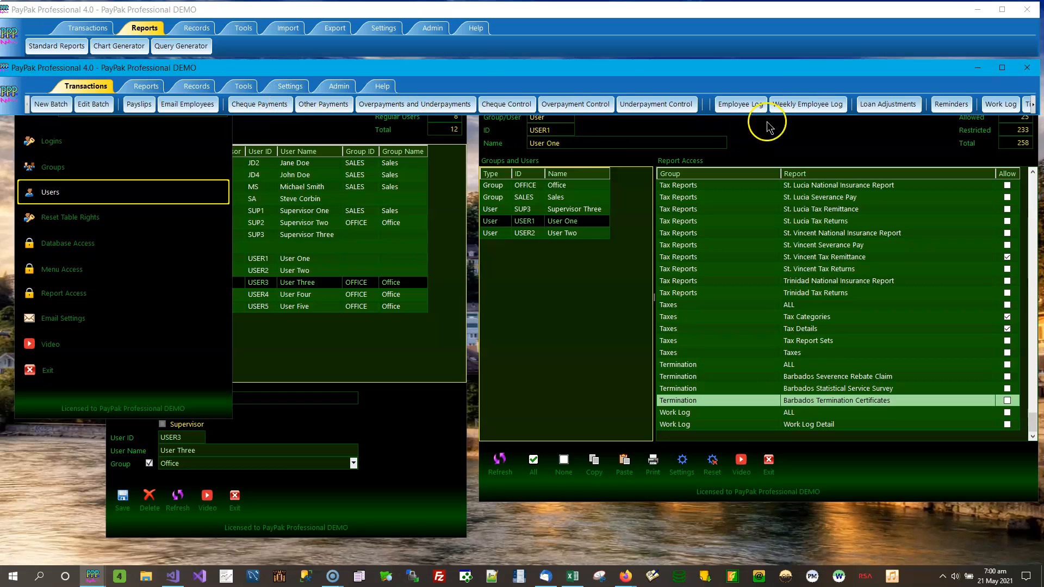
# In the second instance, open Standard Reports and scroll through User One's 22 visible reports
pyautogui.click(145, 87)
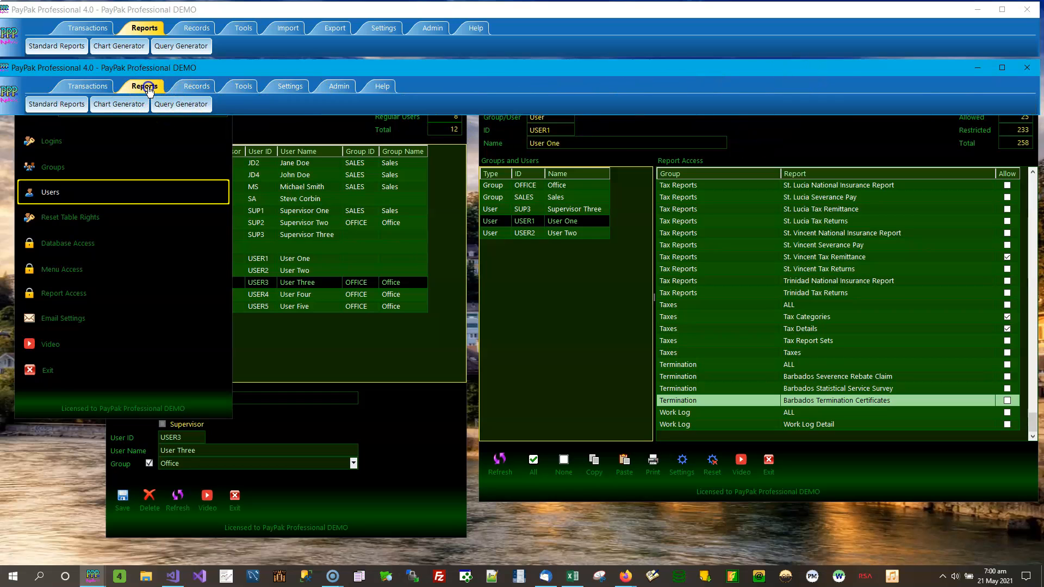
pyautogui.click(59, 105)
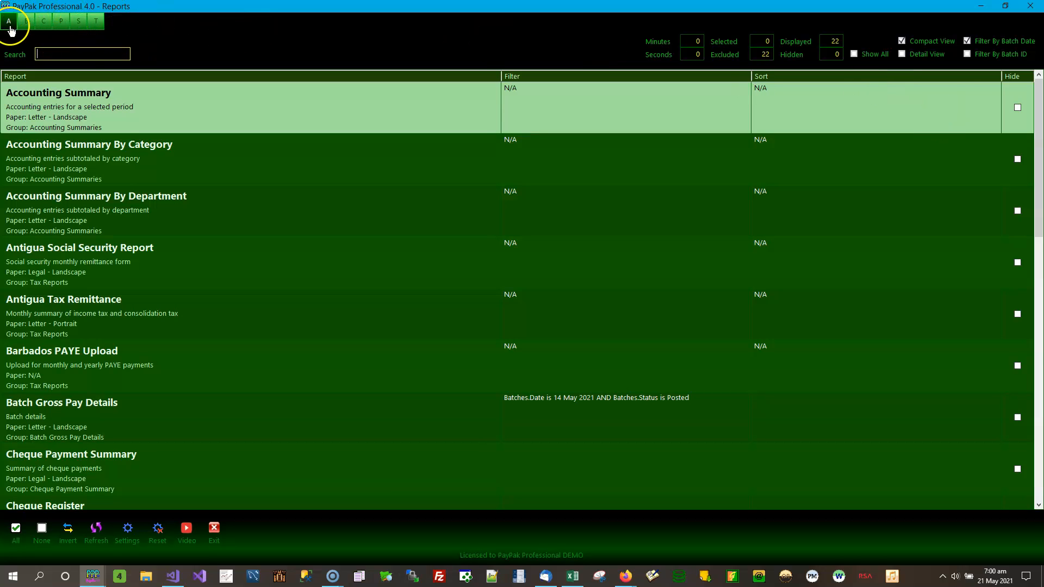
pyautogui.moveTo(1038, 111); pyautogui.dragTo(1040, 369)
pyautogui.moveTo(1040, 435); pyautogui.dragTo(1040, 108)
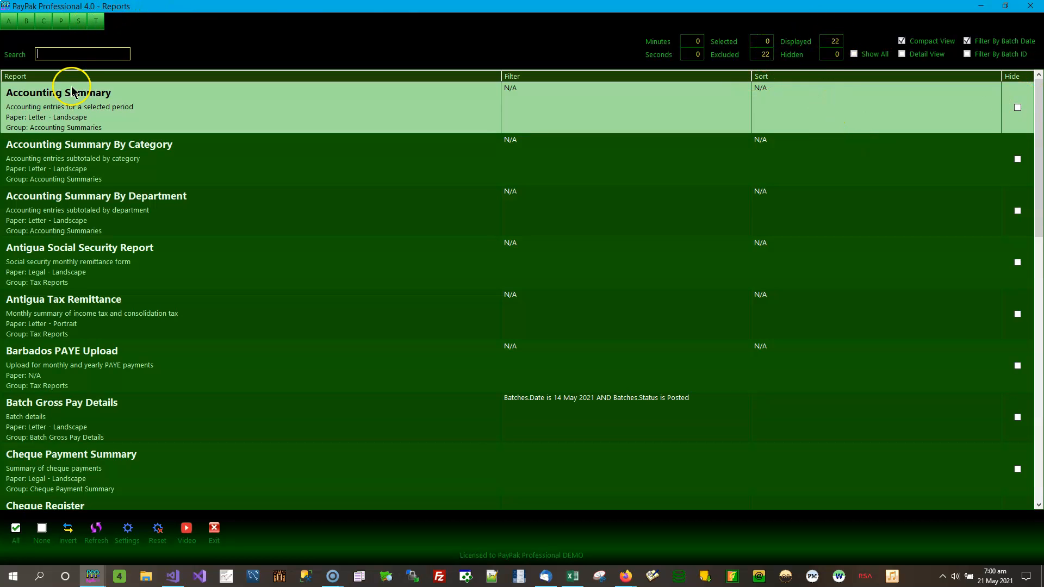
# Close the Standard Reports list and the second PayPak instance
pyautogui.click(1035, 8)
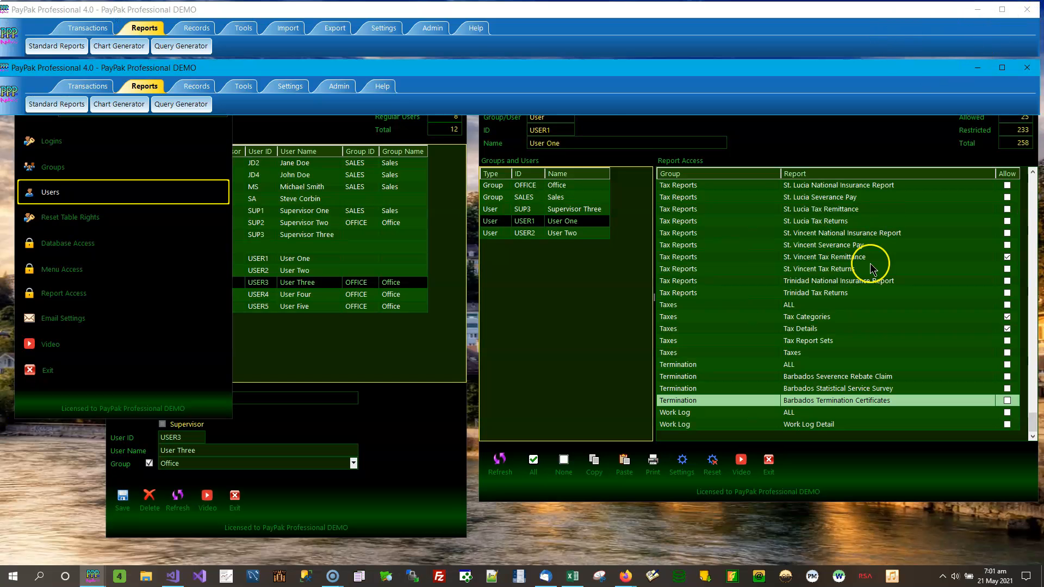
pyautogui.click(794, 144)
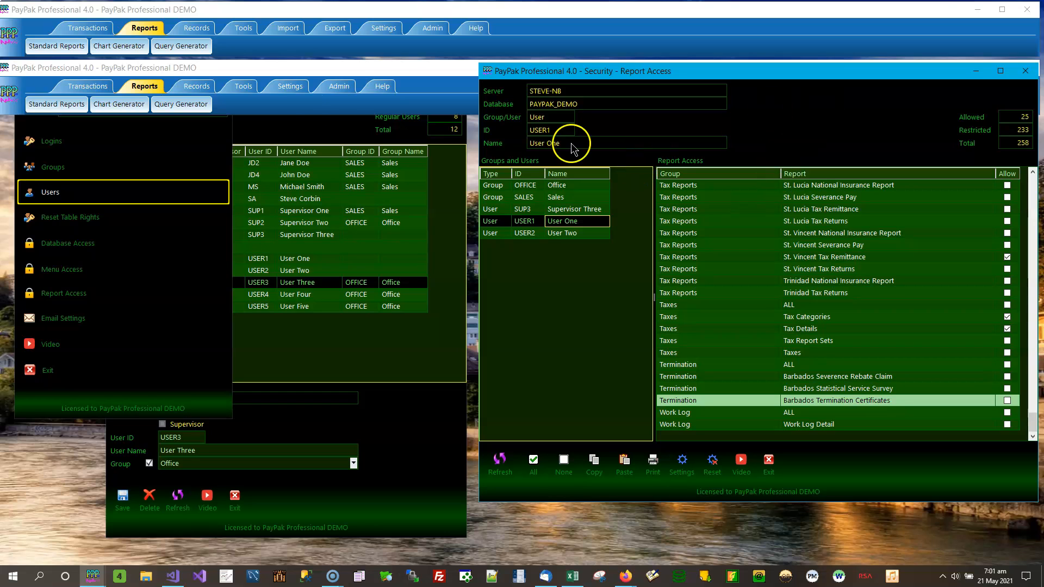
pyautogui.click(381, 72)
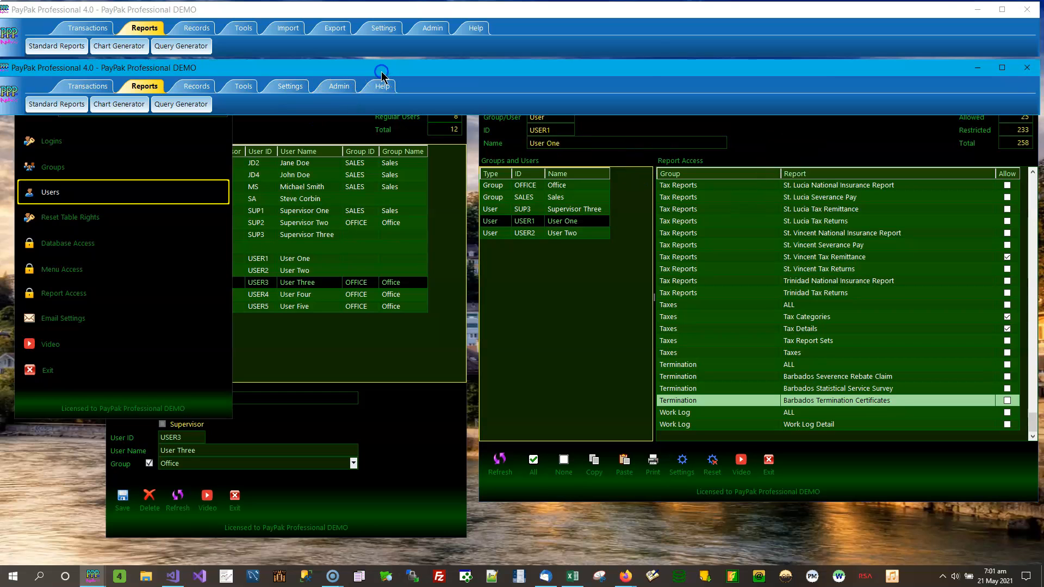
pyautogui.click(1026, 67)
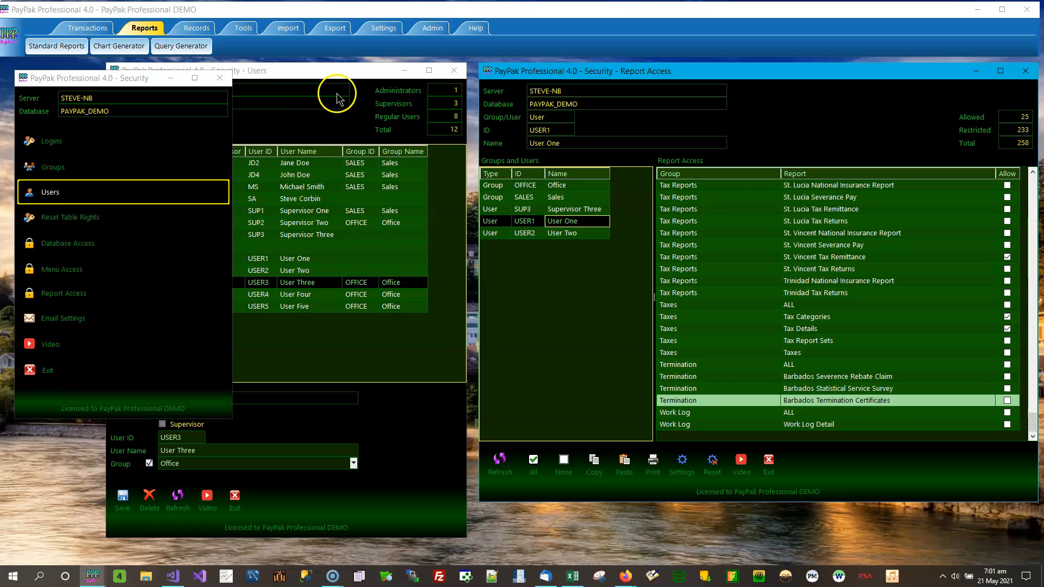
# Print User One's report access list as an on-screen preview in Print Manager
pyautogui.click(350, 69)
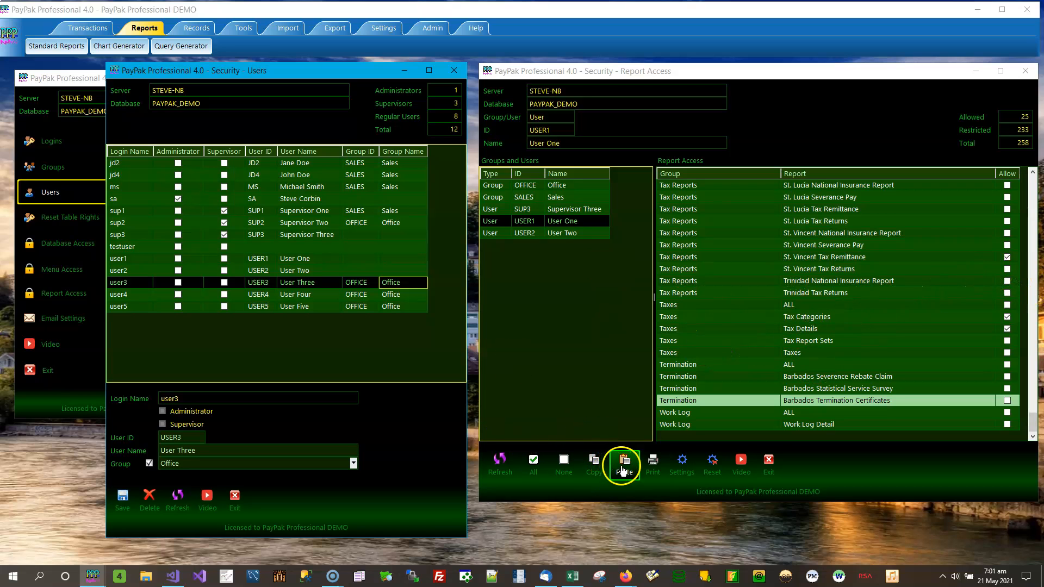
pyautogui.click(652, 467)
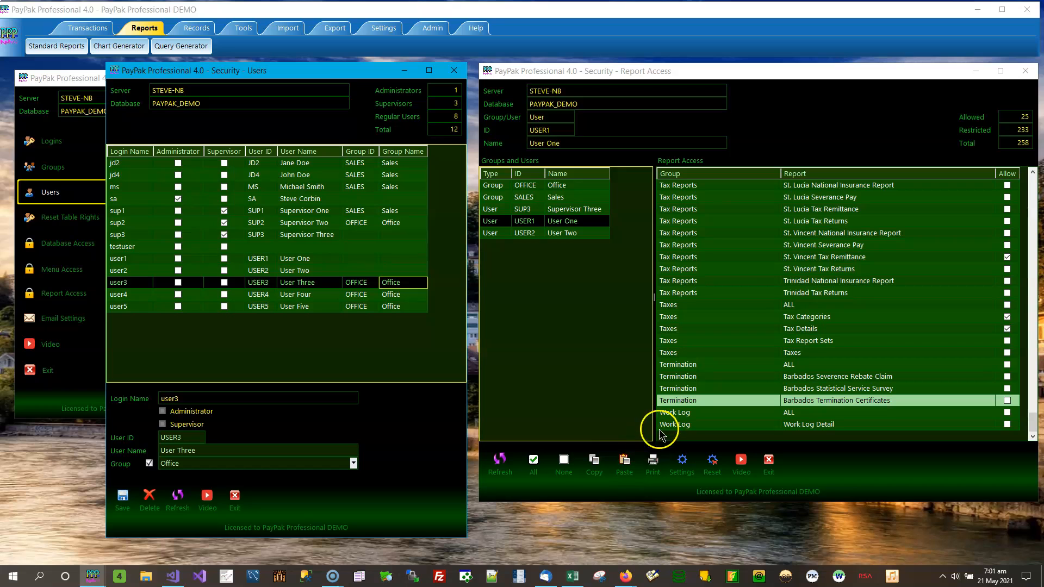
pyautogui.click(652, 467)
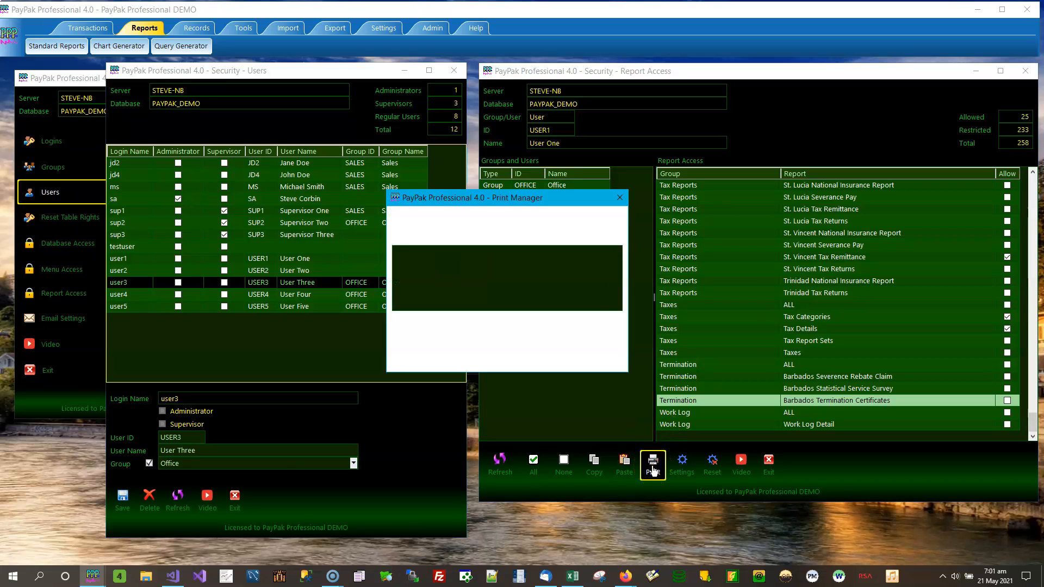
pyautogui.click(432, 341)
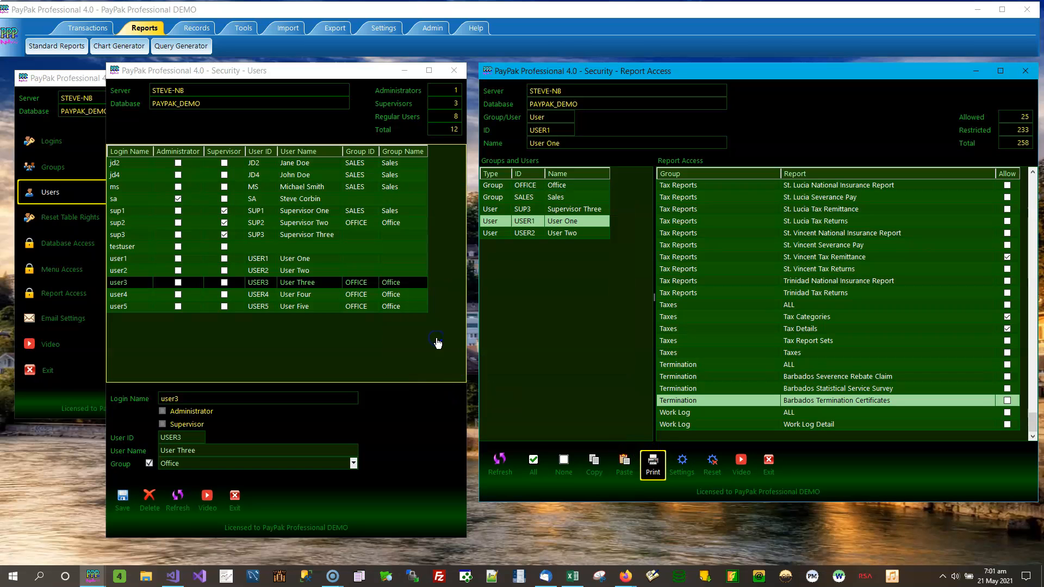
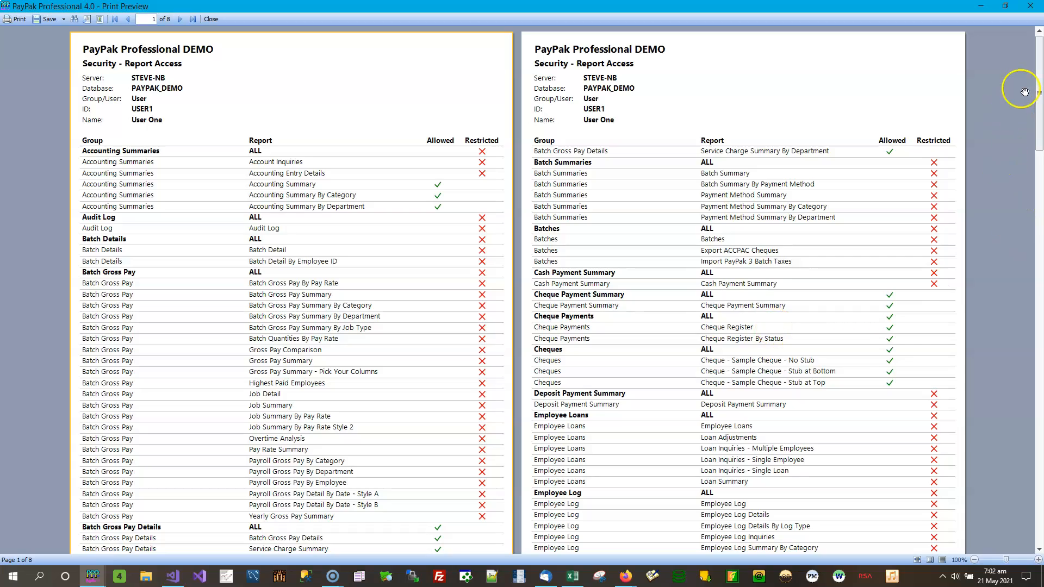
# Scroll the 8-page Security - Report Access preview and display the Save export formats
pyautogui.moveTo(1039, 59)
pyautogui.mouseDown()
pyautogui.moveTo(1039, 476)
pyautogui.moveTo(1039, 40)
pyautogui.mouseUp()
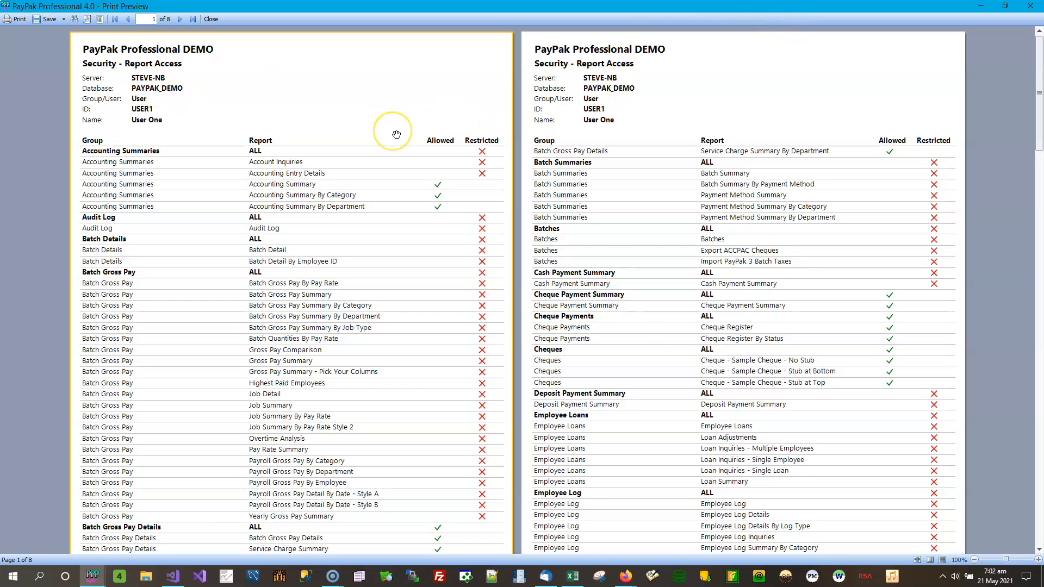
pyautogui.click(50, 19)
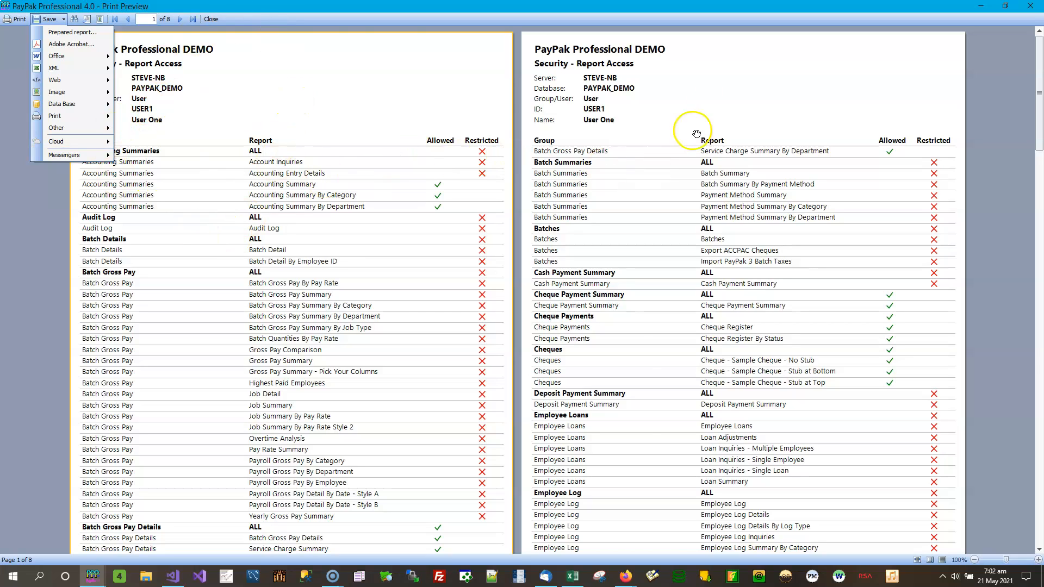
# Close the Save menu and scroll through printout pages 1–8, returning to page 1
pyautogui.click(290, 79)
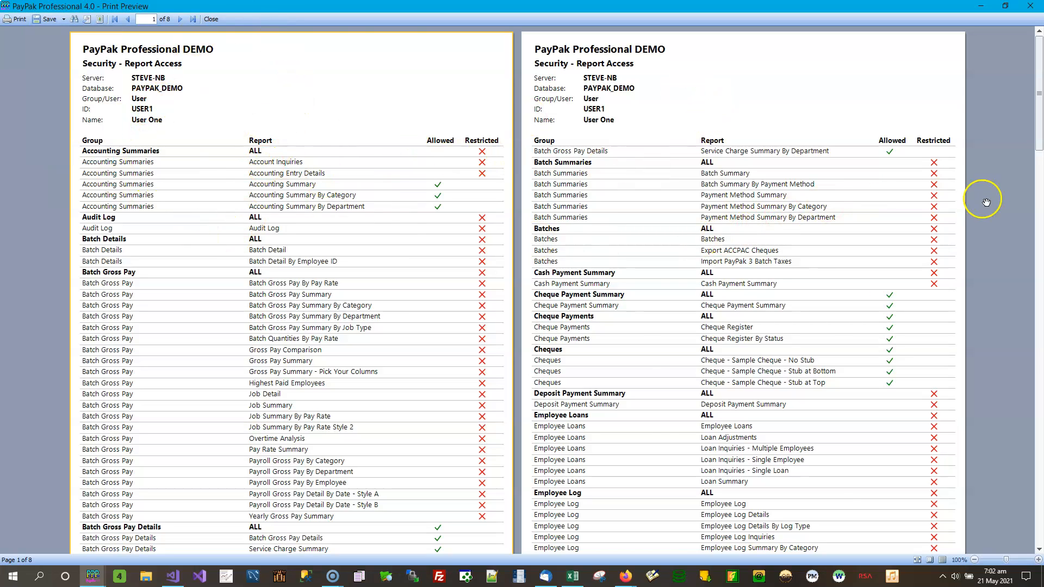
pyautogui.moveTo(1038, 96); pyautogui.dragTo(1038, 73)
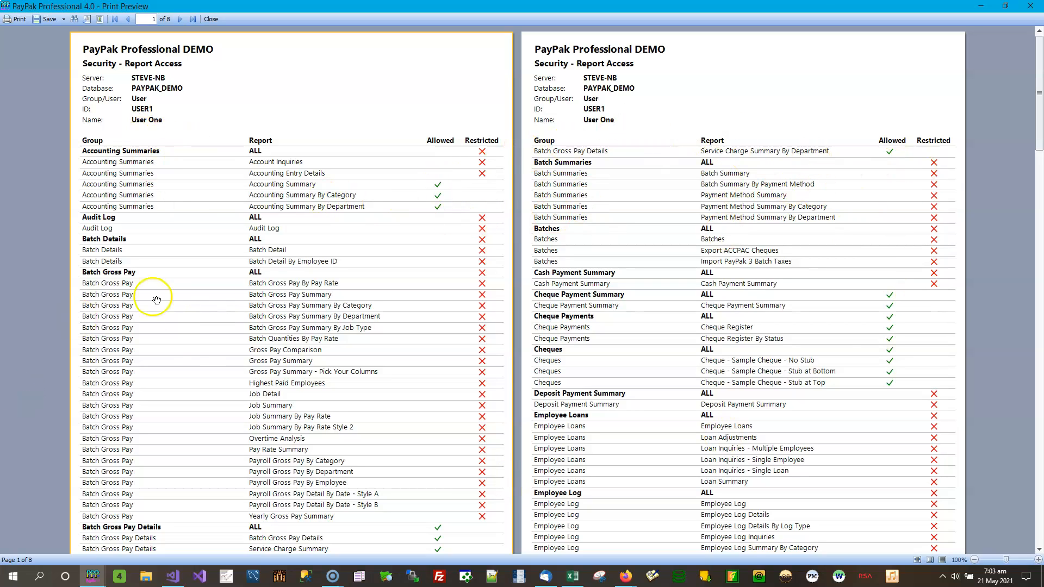
pyautogui.moveTo(1040, 87); pyautogui.dragTo(1024, 227)
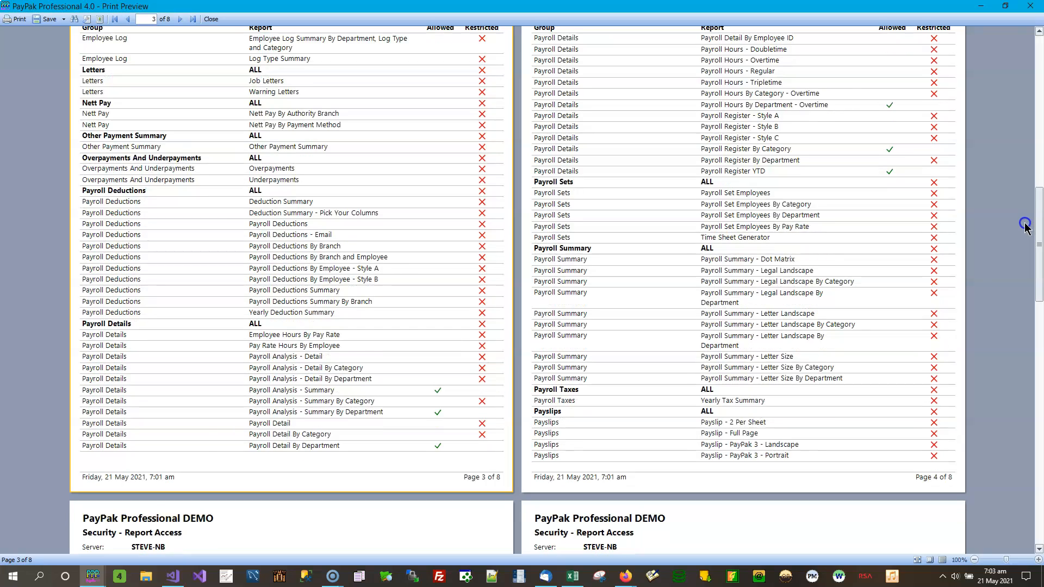
pyautogui.moveTo(1027, 207); pyautogui.dragTo(1040, 55)
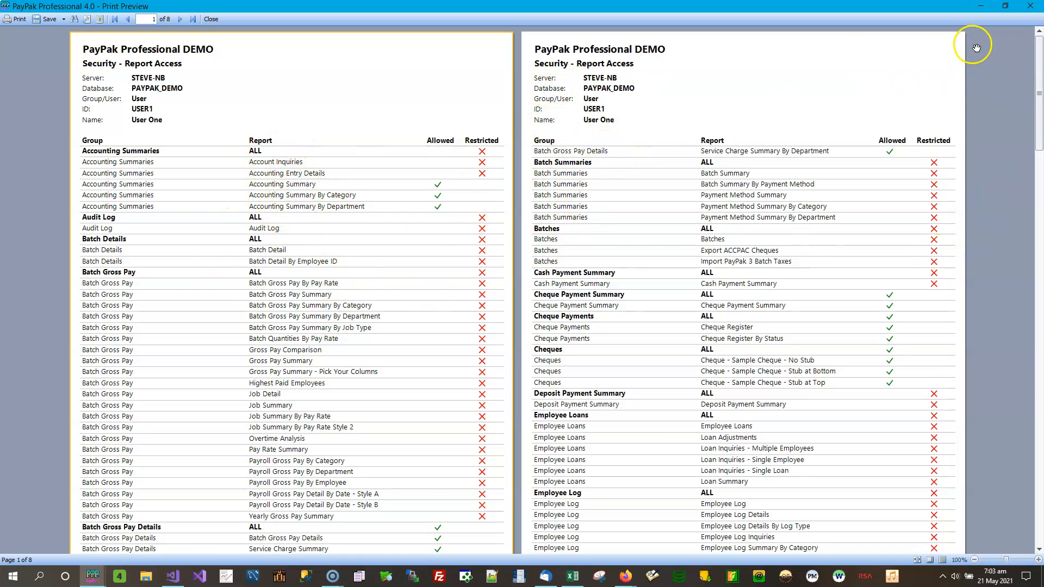
# Close Print Preview, widen the Report Access list, and save this screen's Settings
pyautogui.click(1031, 7)
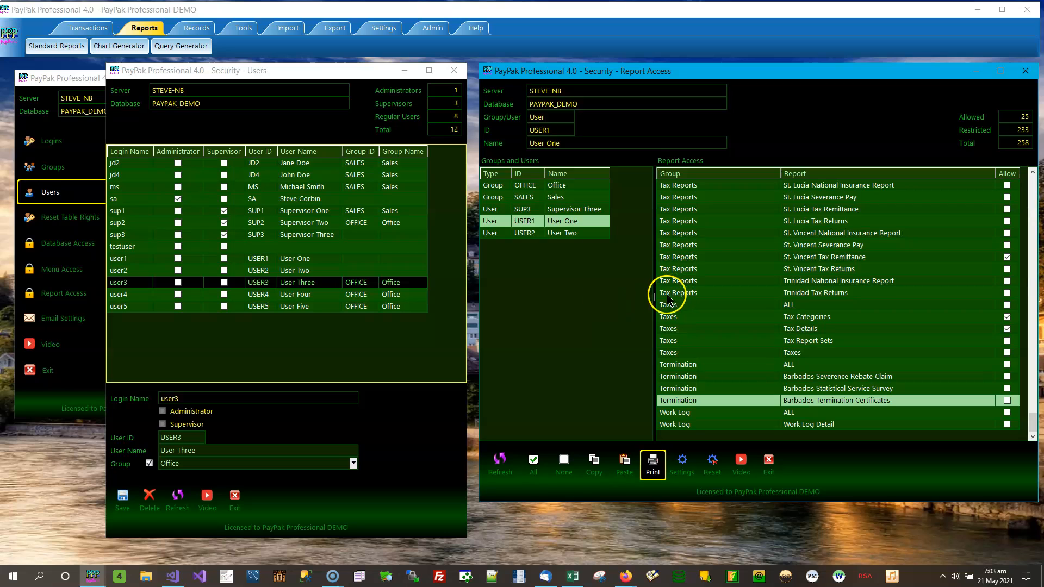
pyautogui.moveTo(657, 296); pyautogui.dragTo(626, 308)
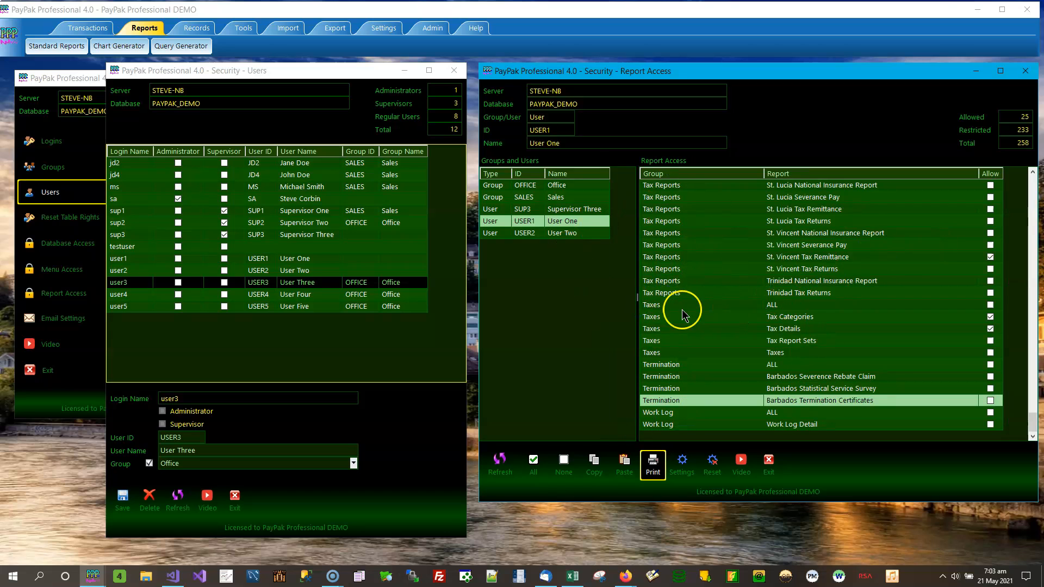
pyautogui.moveTo(636, 296); pyautogui.dragTo(629, 296)
pyautogui.click(682, 463)
pyautogui.click(555, 337)
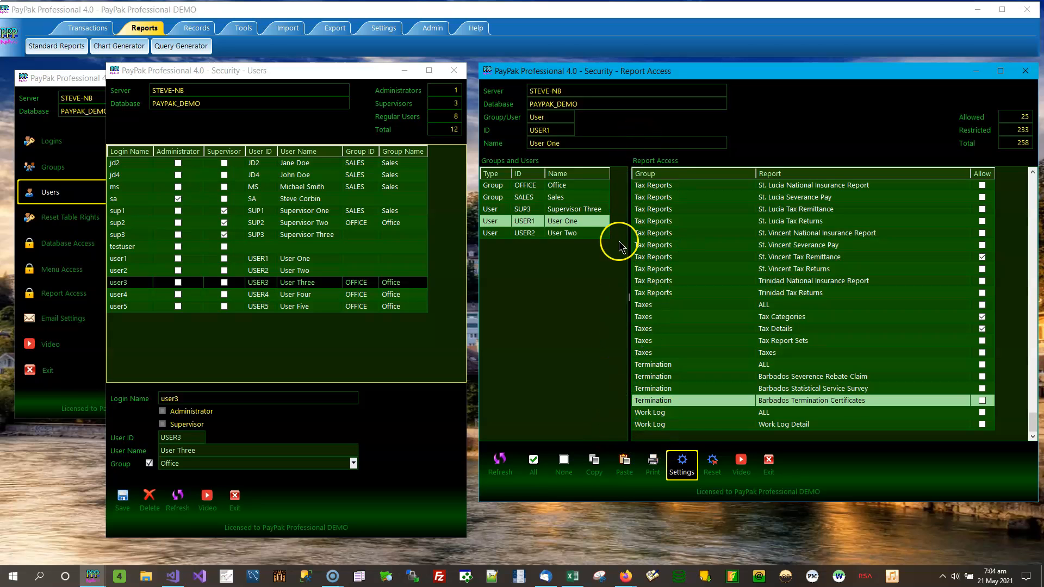
# Save the screen settings again and decline deleting them via Reset
pyautogui.click(695, 470)
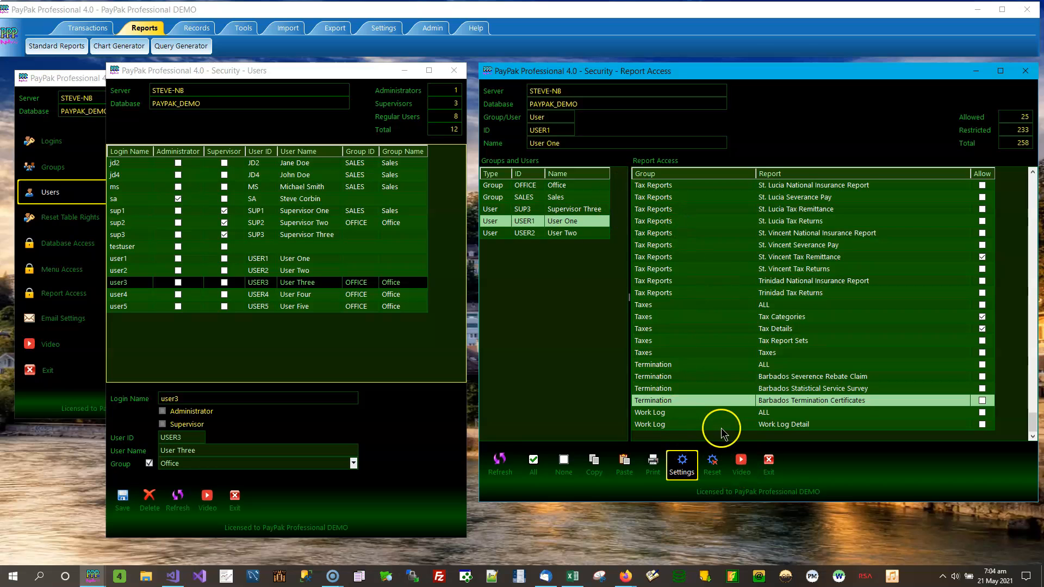
pyautogui.click(712, 466)
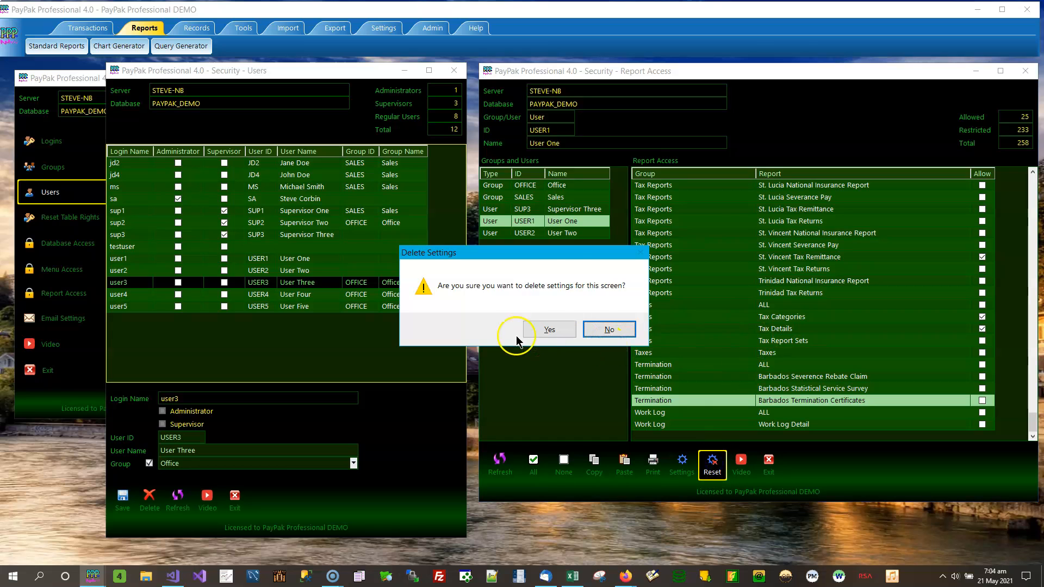
pyautogui.click(607, 329)
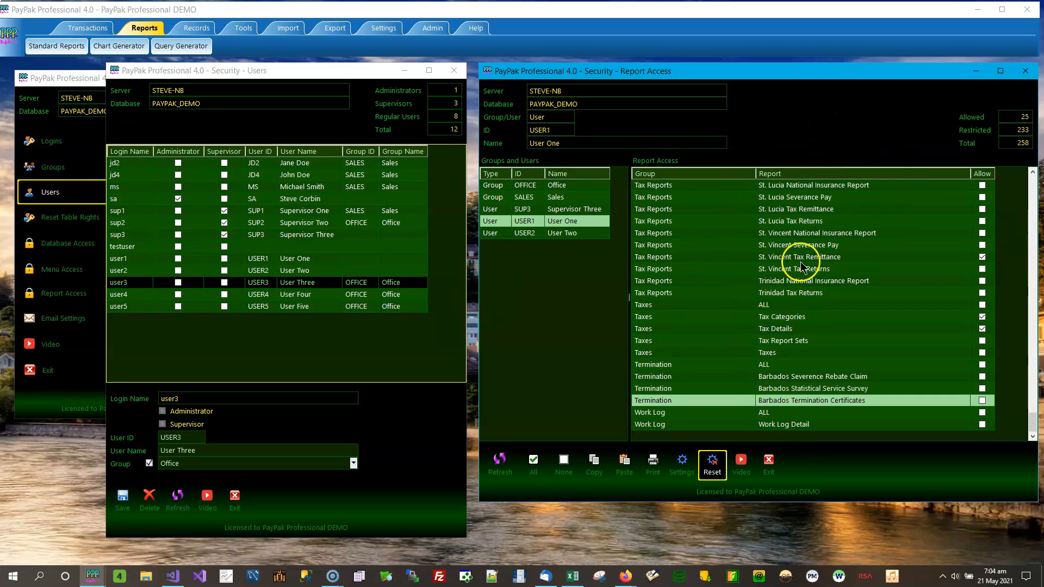
# Maximize Report Access, try different pane widths leaving the report list wider, then restore the window
pyautogui.click(1000, 71)
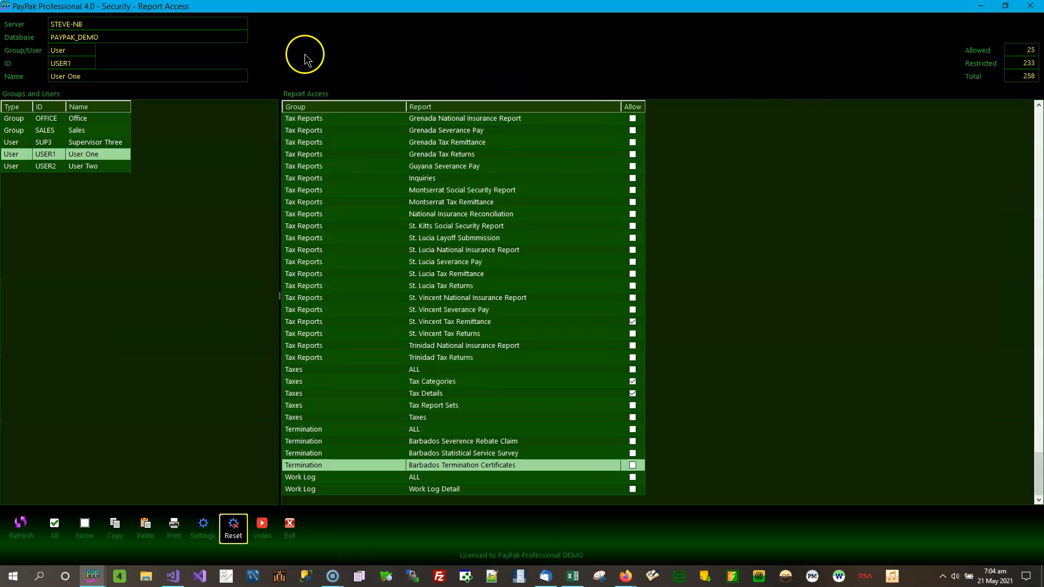
pyautogui.moveTo(470, 291); pyautogui.dragTo(460, 296)
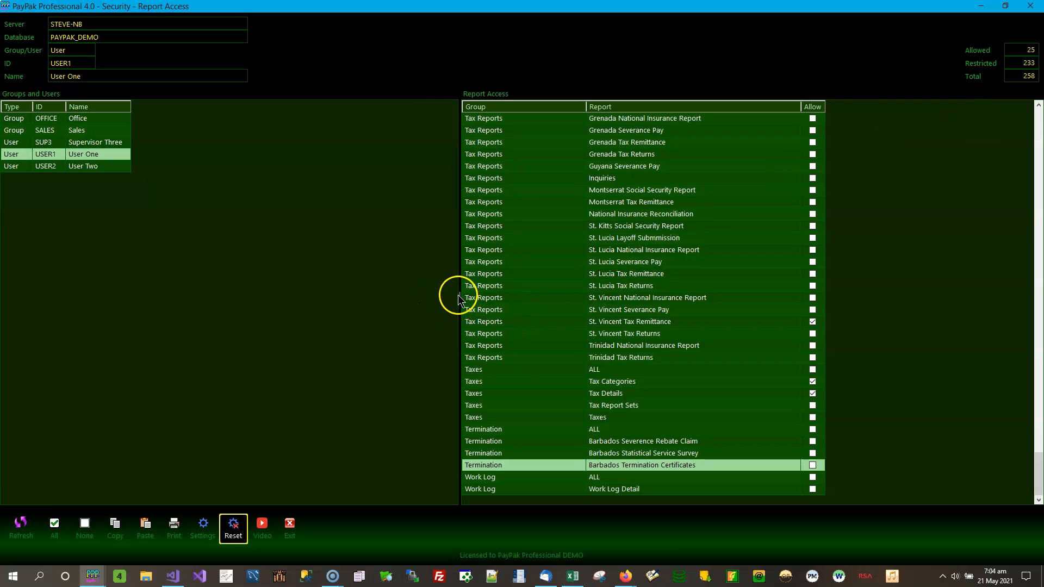
pyautogui.moveTo(458, 295); pyautogui.dragTo(746, 296)
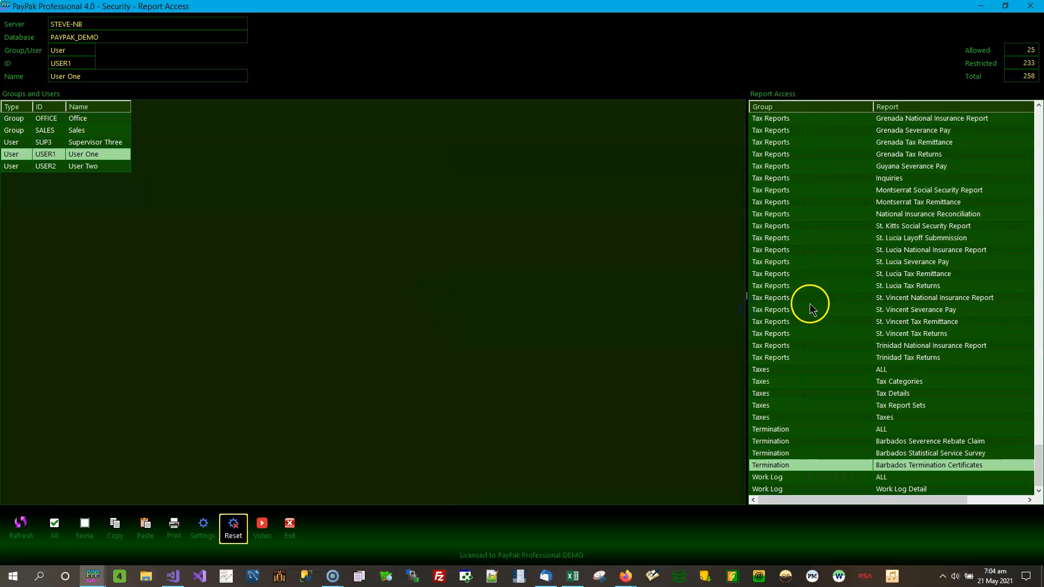
pyautogui.moveTo(242, 305); pyautogui.dragTo(165, 308)
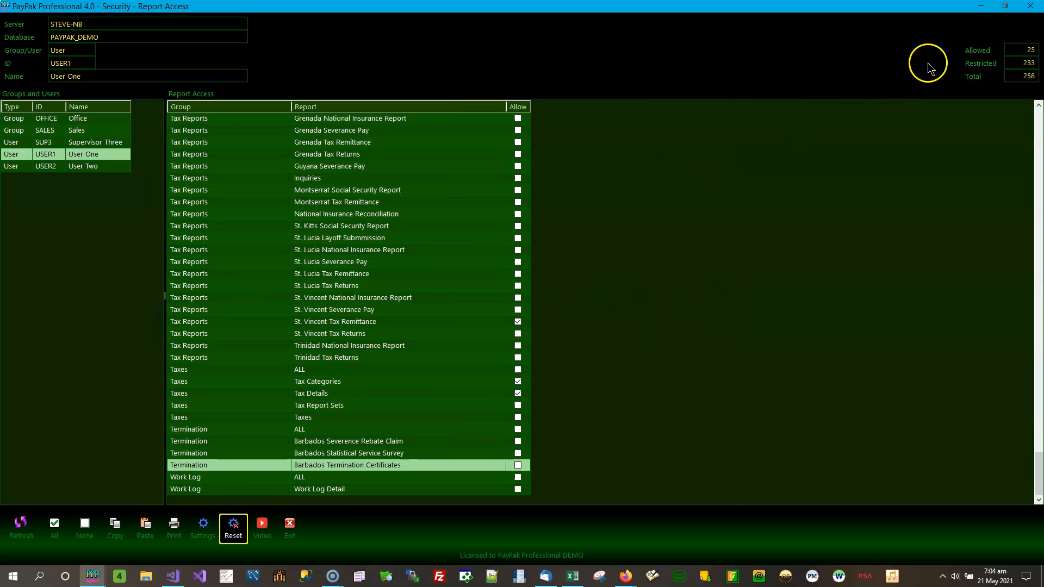
pyautogui.click(1005, 5)
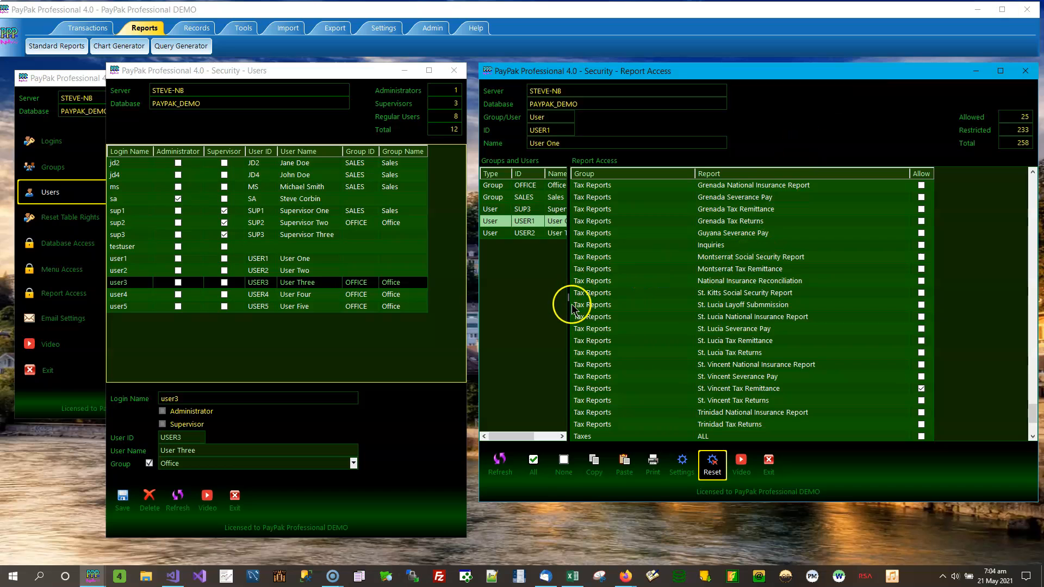
# Widen the Groups and Users pane, then pull it back until the Allow column shows
pyautogui.moveTo(569, 296); pyautogui.dragTo(707, 298)
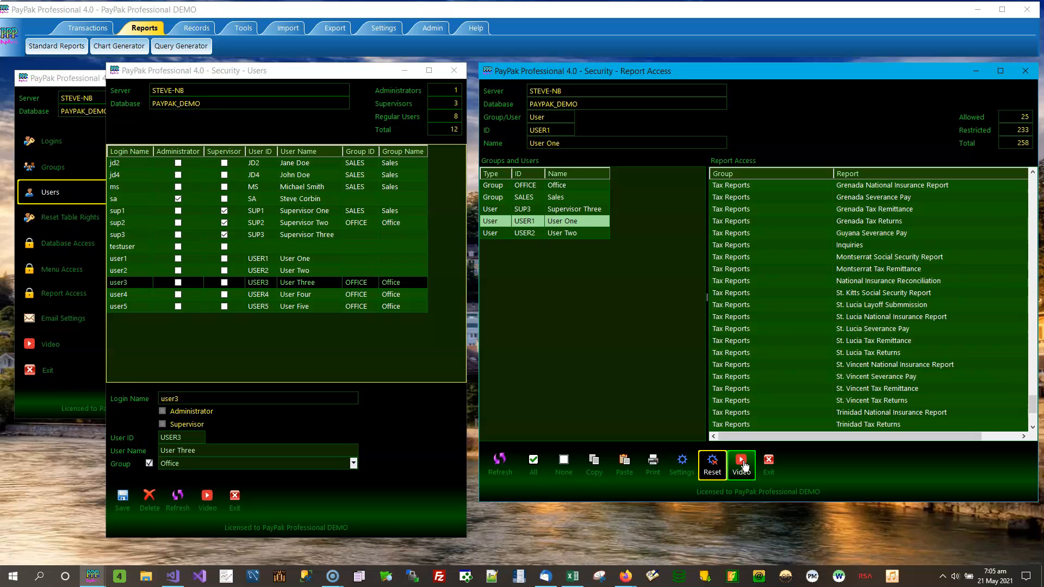
pyautogui.moveTo(707, 297); pyautogui.dragTo(634, 302)
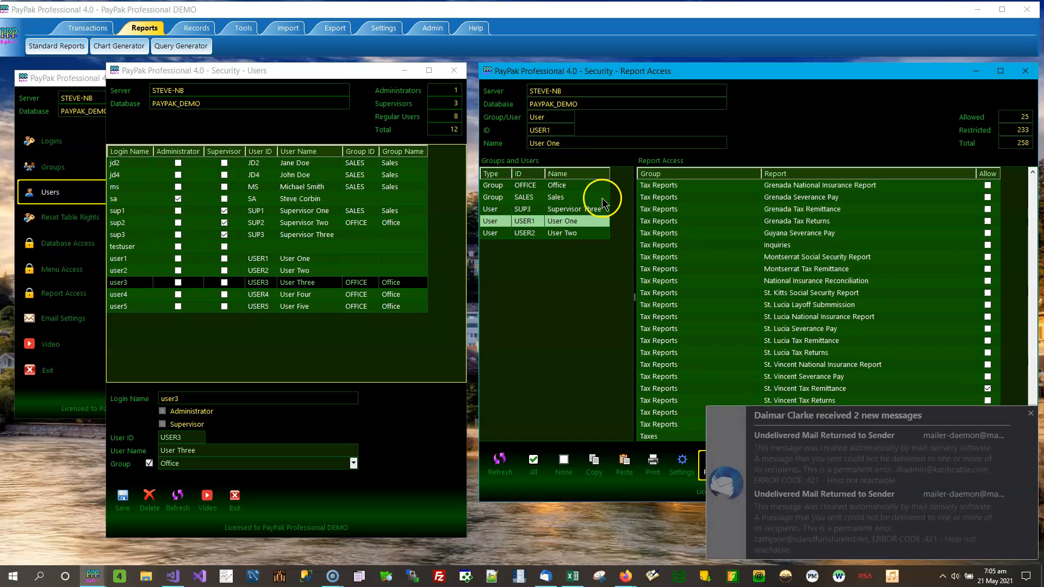
# Refresh the report access list and allow all 258 reports for the Office group
pyautogui.click(1030, 413)
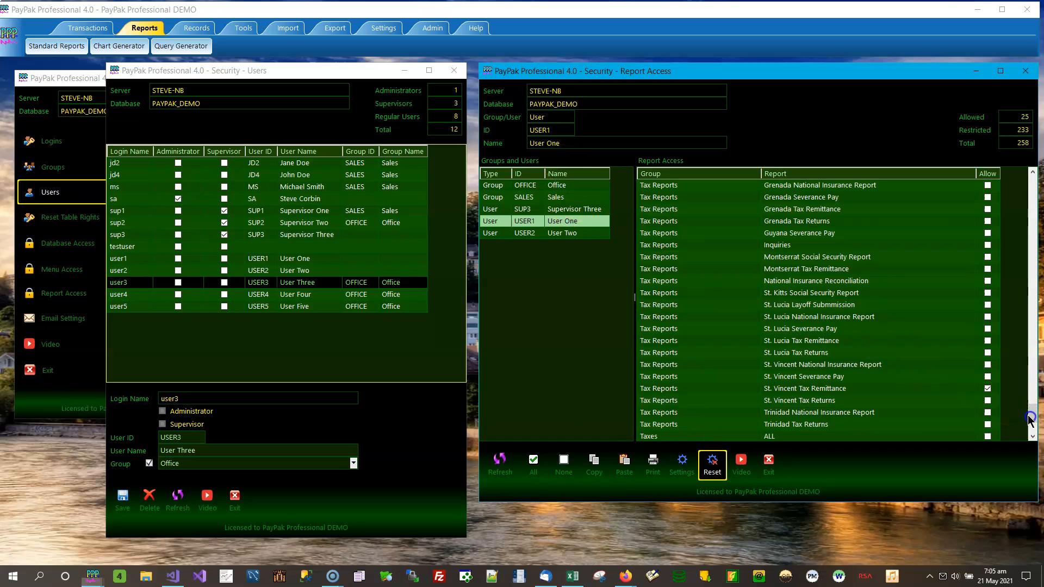
pyautogui.click(511, 468)
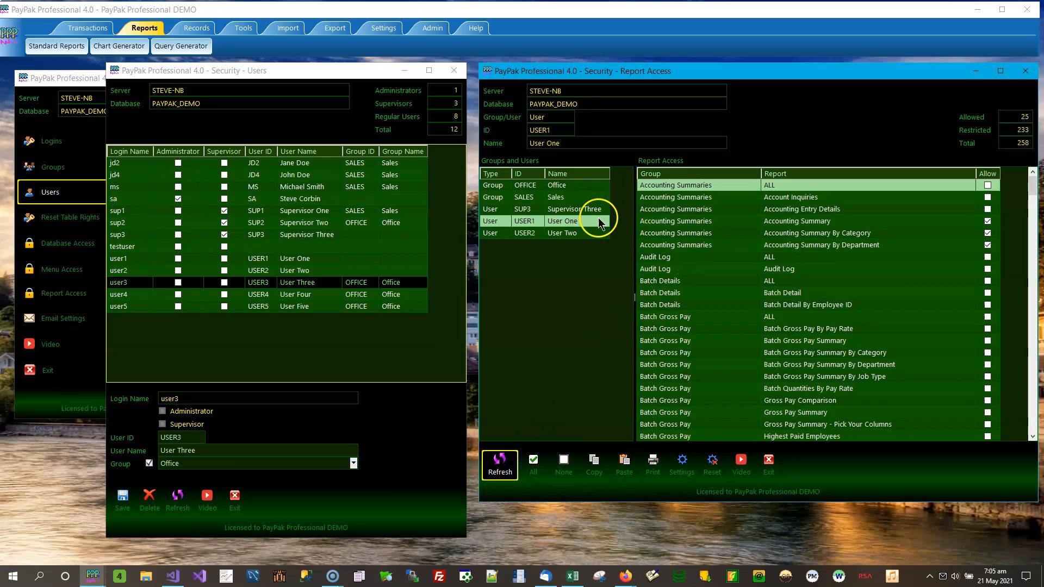
pyautogui.click(574, 189)
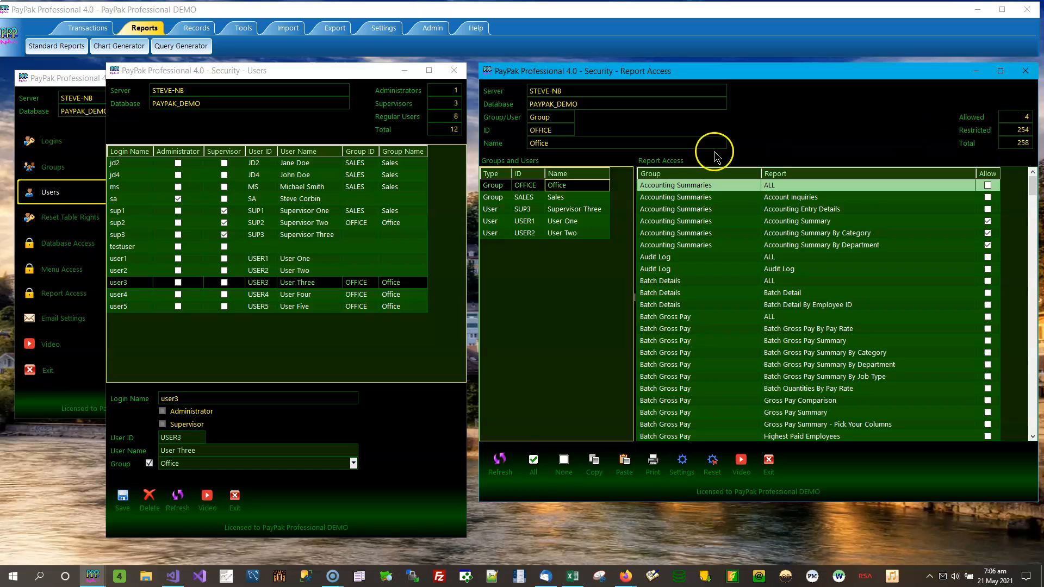
pyautogui.click(539, 467)
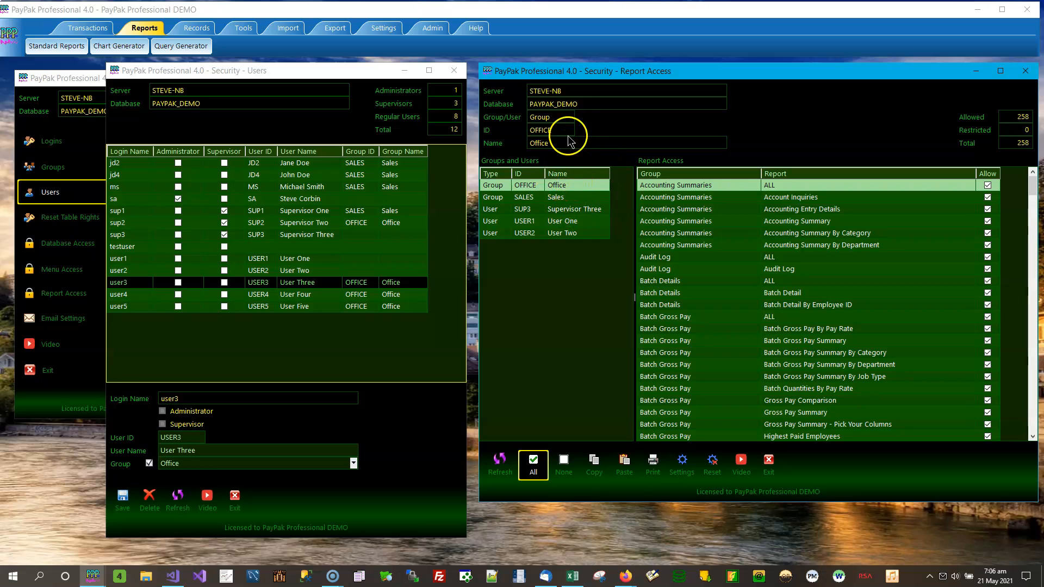
# Allow all reports for Supervisor Three, then select User Two (28 allowed, 230 restricted)
pyautogui.click(568, 186)
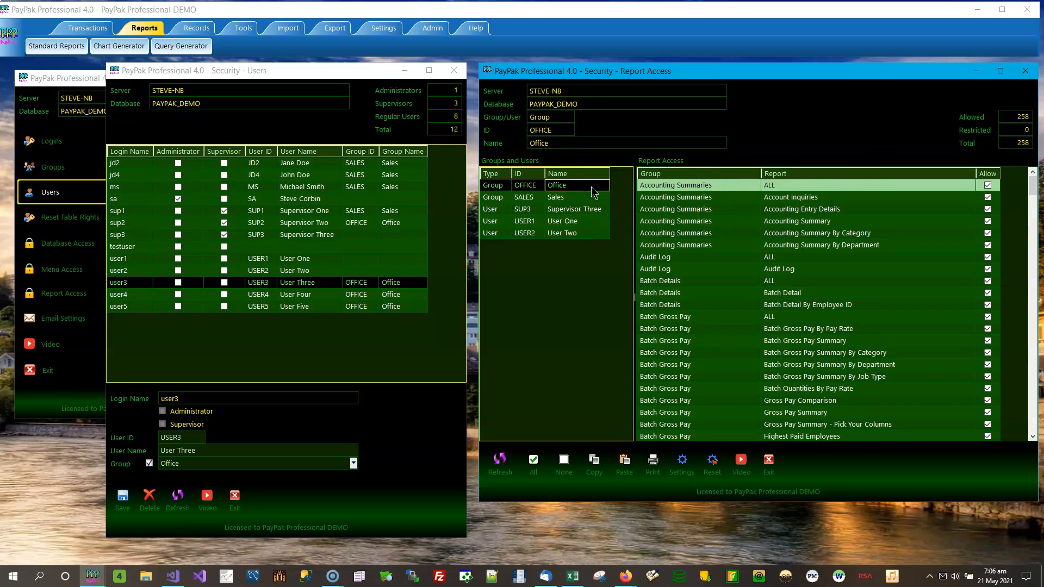
pyautogui.press('Down')
pyautogui.press('Down')
pyautogui.press('Down')
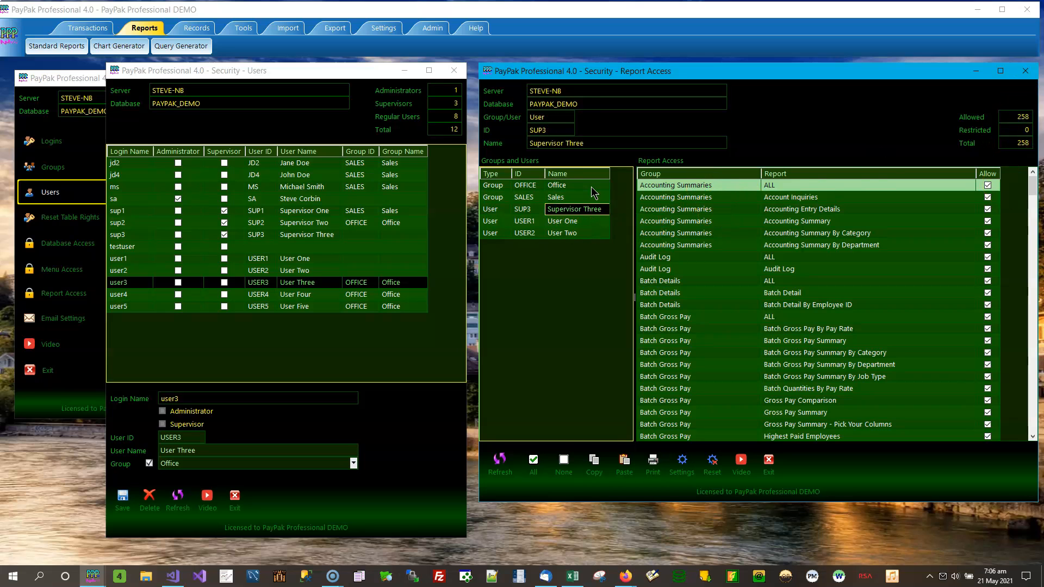
pyautogui.click(534, 461)
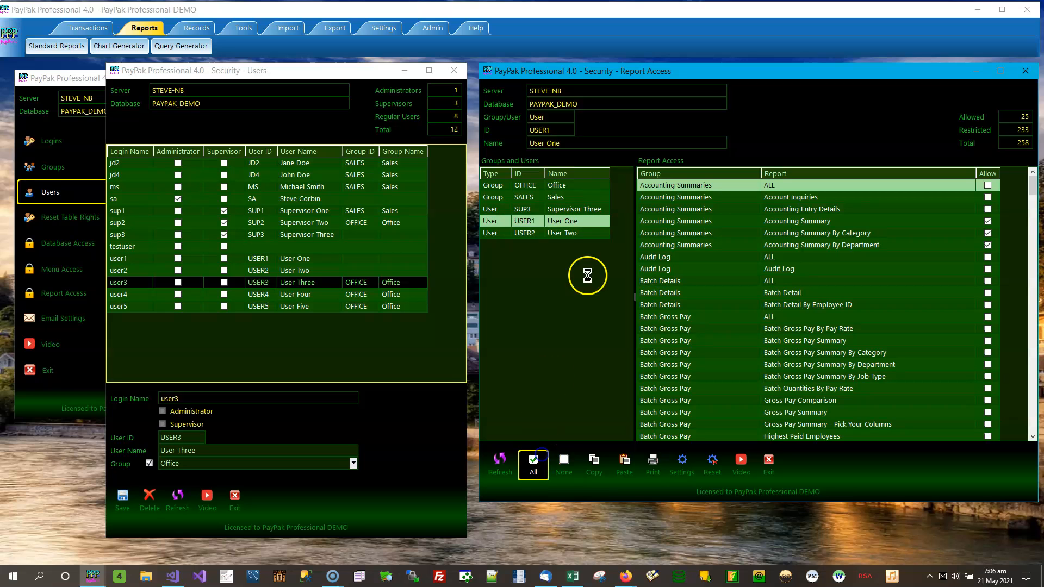
pyautogui.click(597, 234)
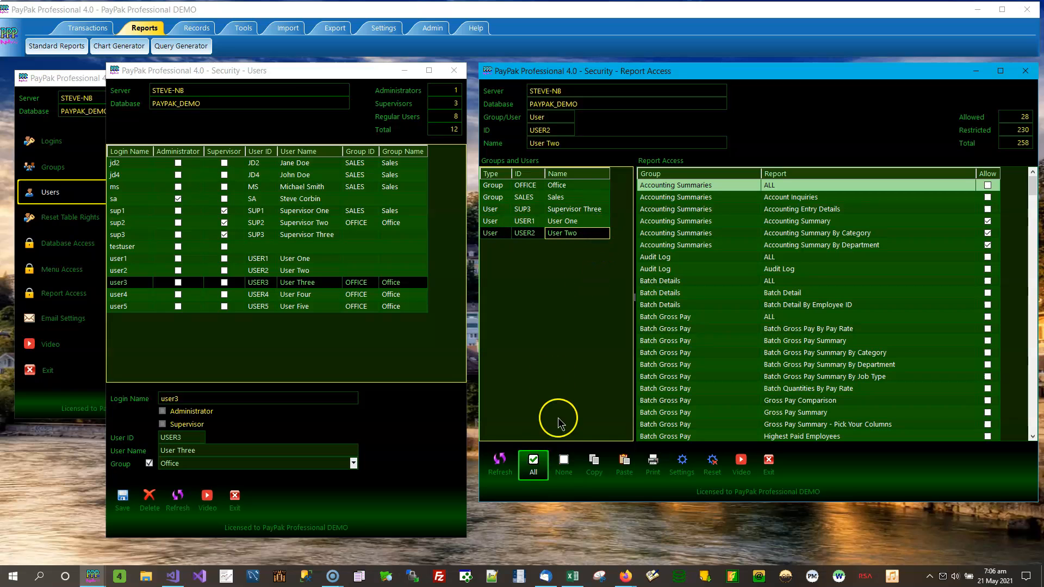
# Allow all 258 reports for User Two, close Security - Users, and move Report Access left
pyautogui.click(530, 462)
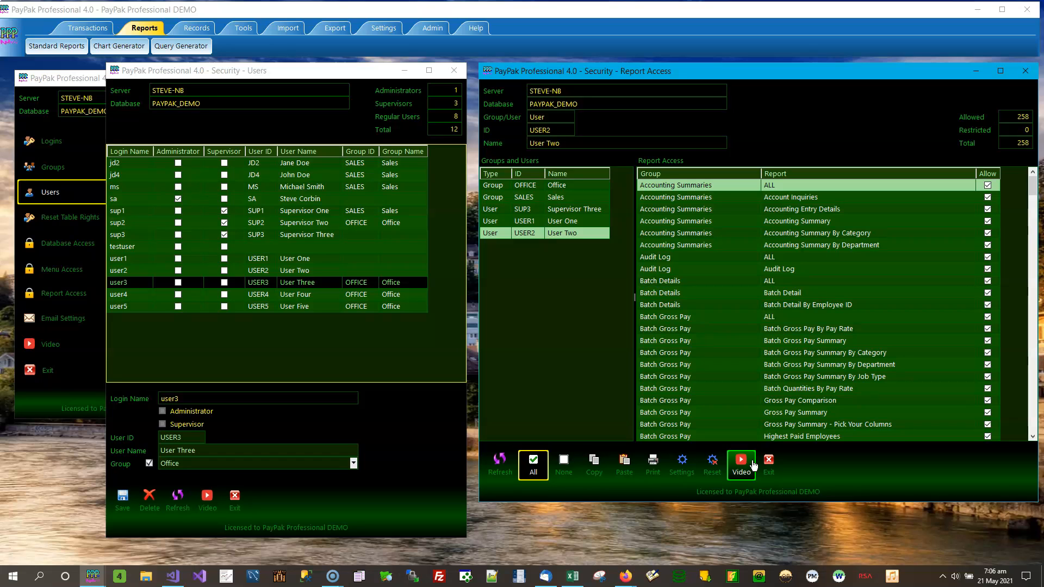
pyautogui.click(454, 70)
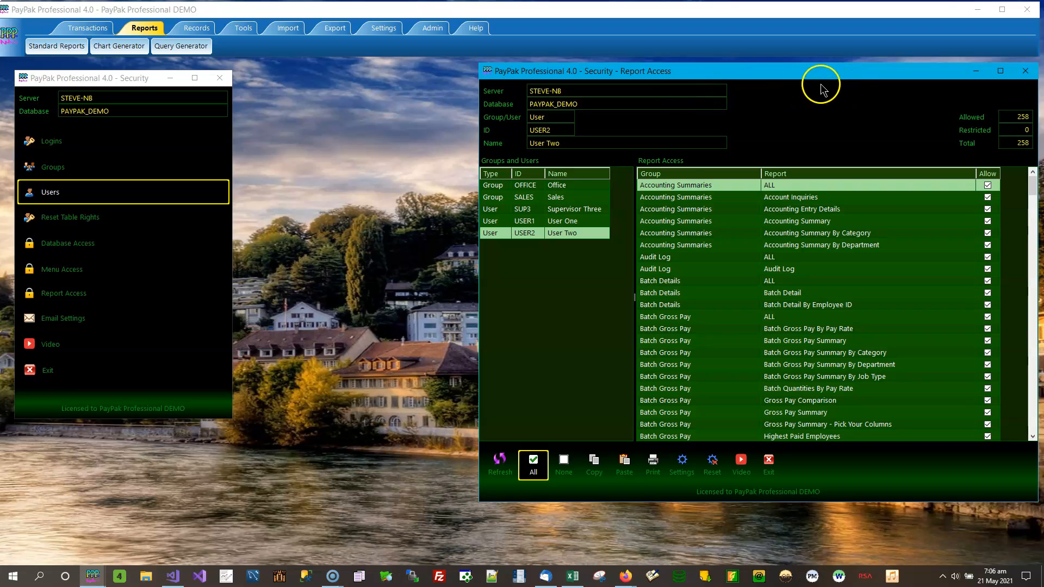
pyautogui.moveTo(781, 73); pyautogui.dragTo(705, 77)
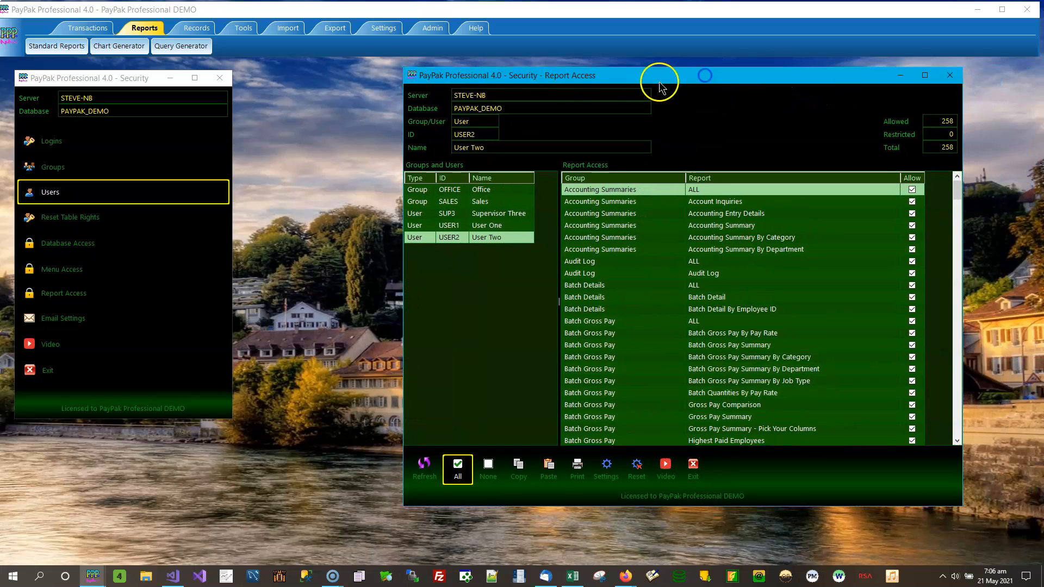